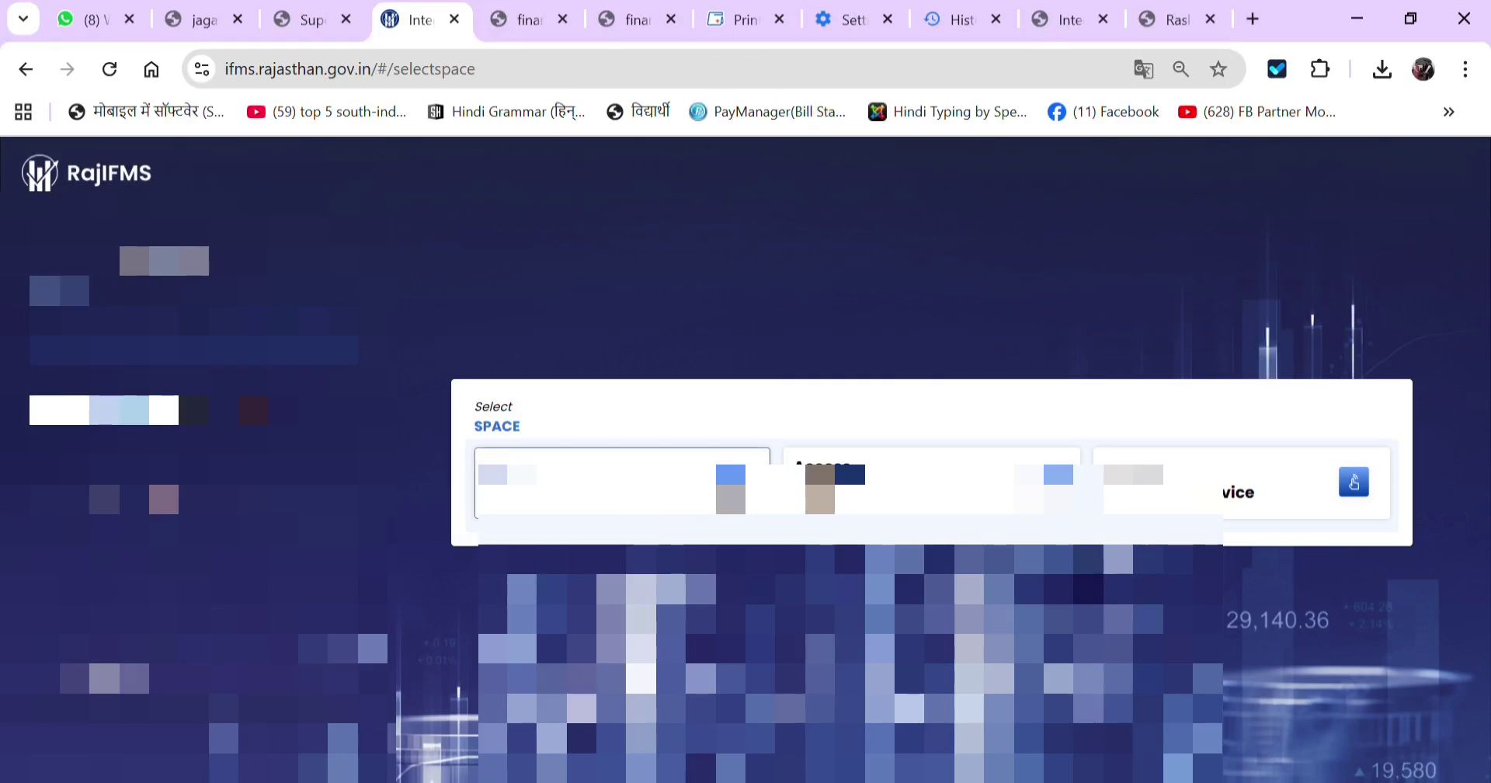
Enter the first workspace and open the employee module under Disbursement Engine
left_click(722, 494)
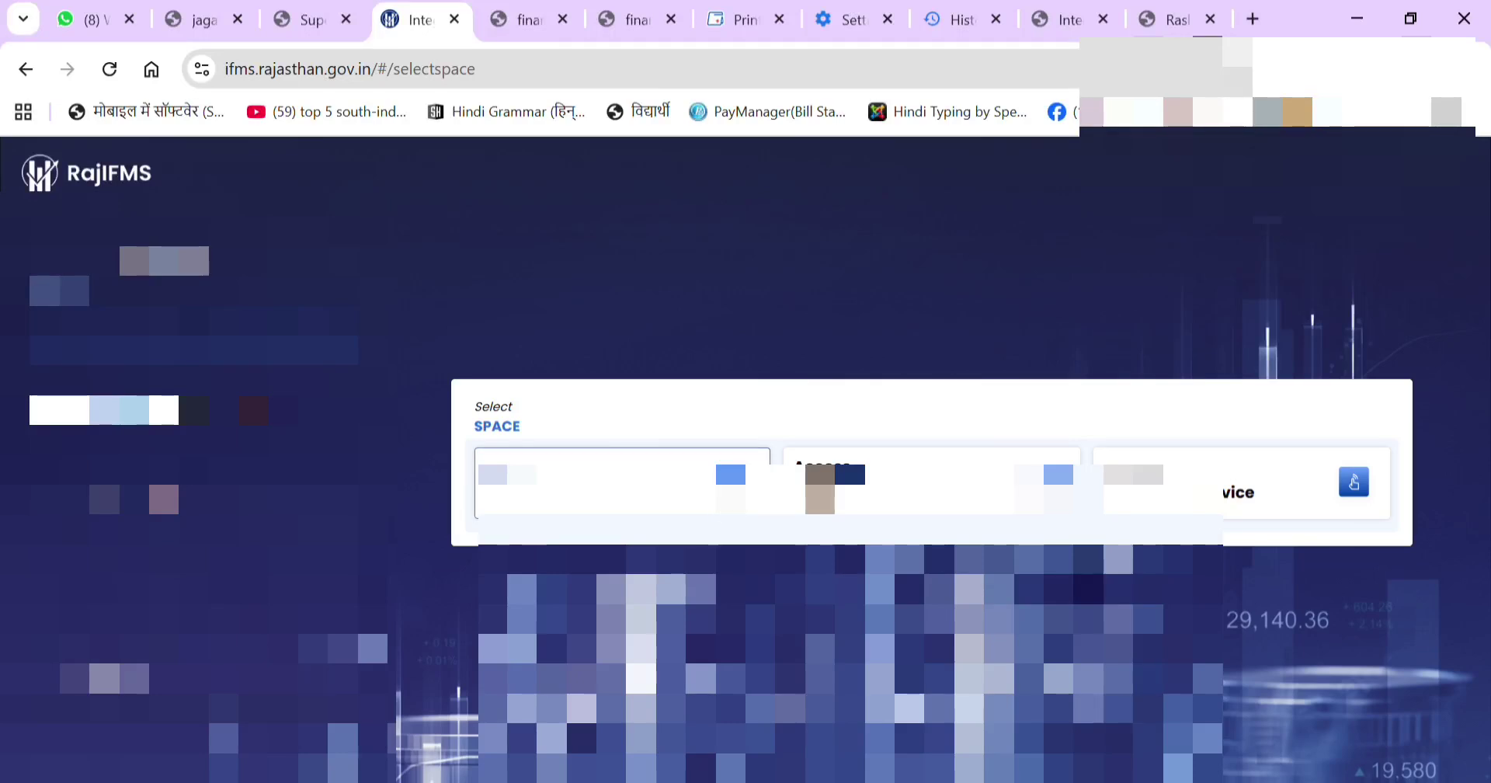
left_click(633, 505)
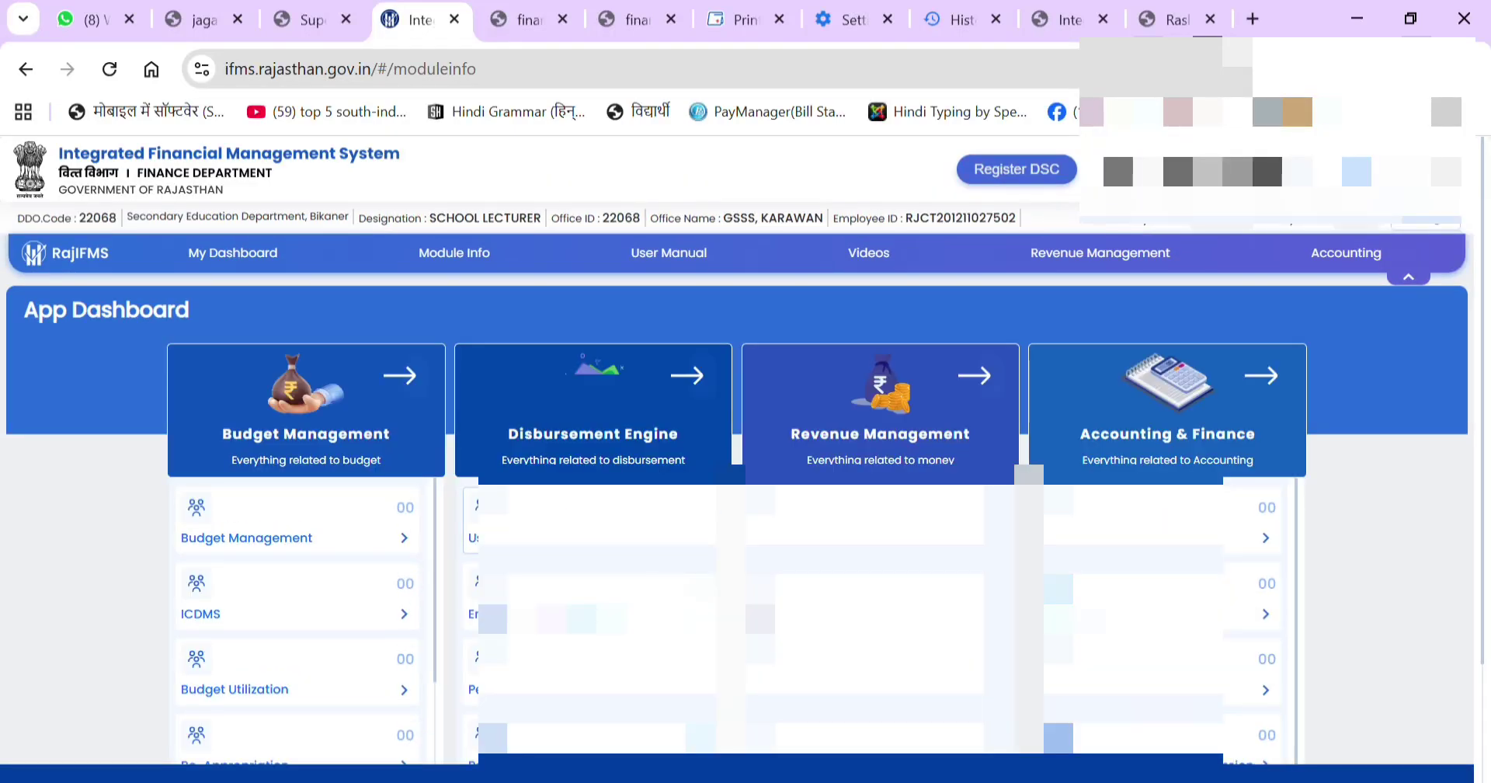
left_click(586, 618)
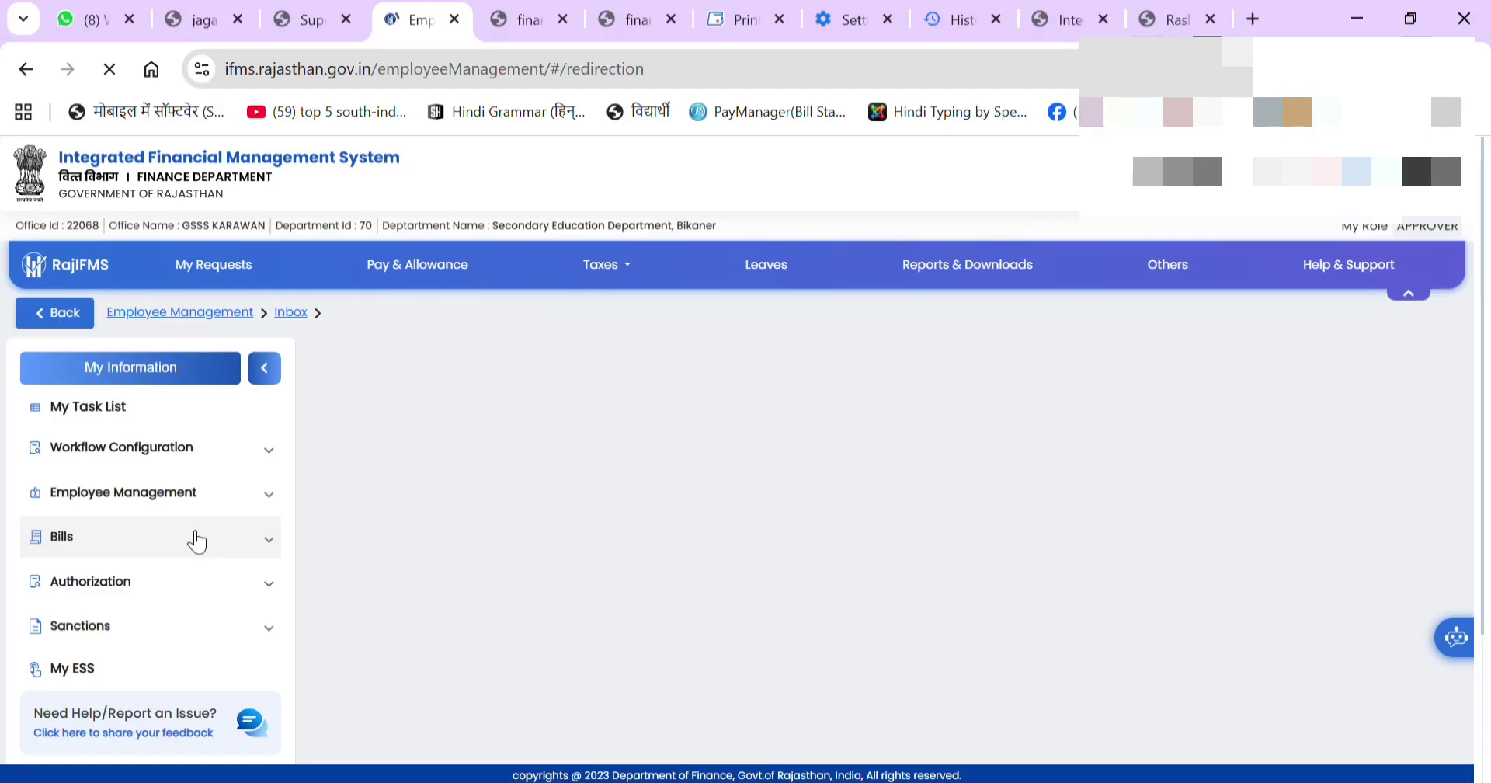
Open the Pay Entitlement History page for employee modifications under Employee Management
left_click(227, 499)
scroll(195, 609, "down", 2)
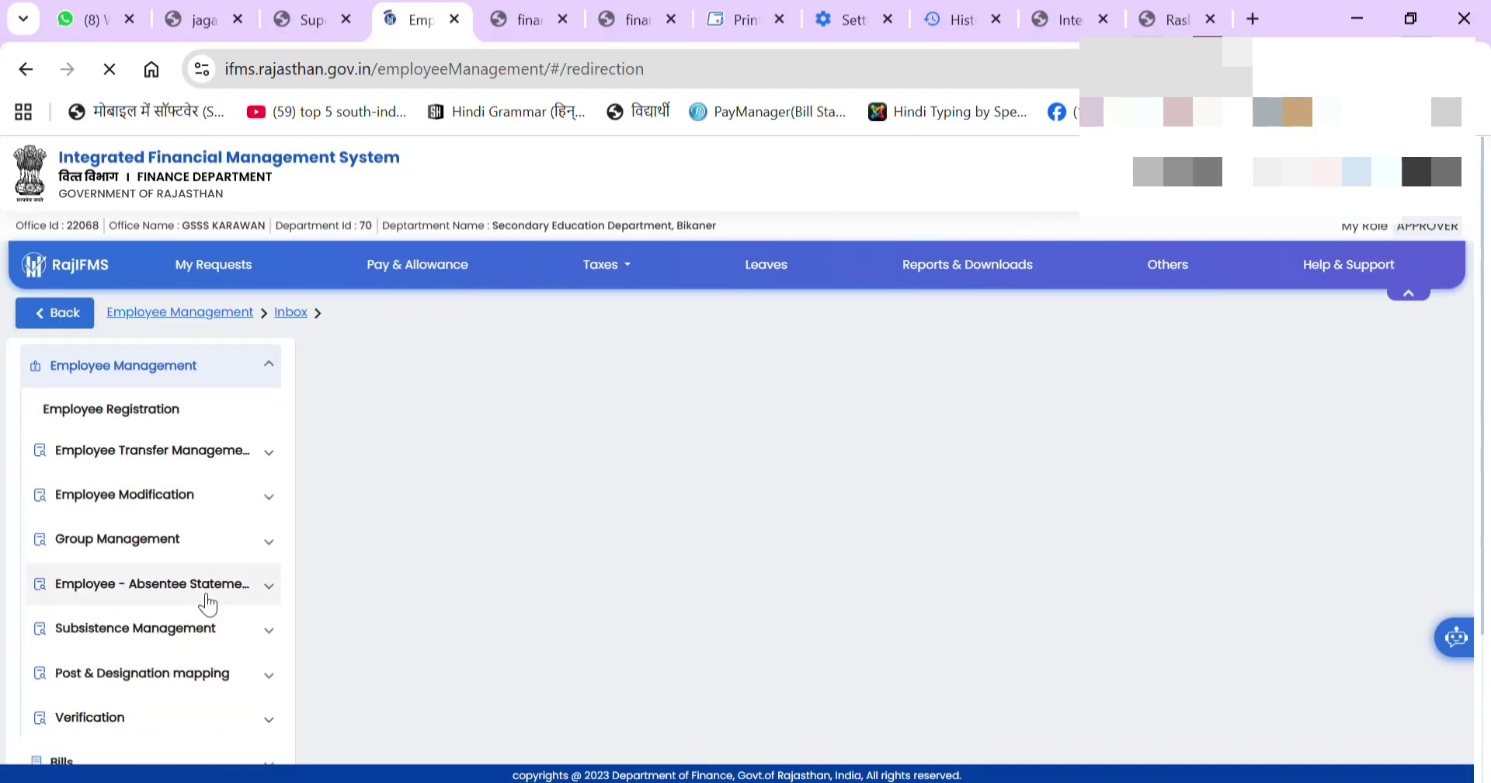
left_click(207, 490)
scroll(208, 497, "down", 3)
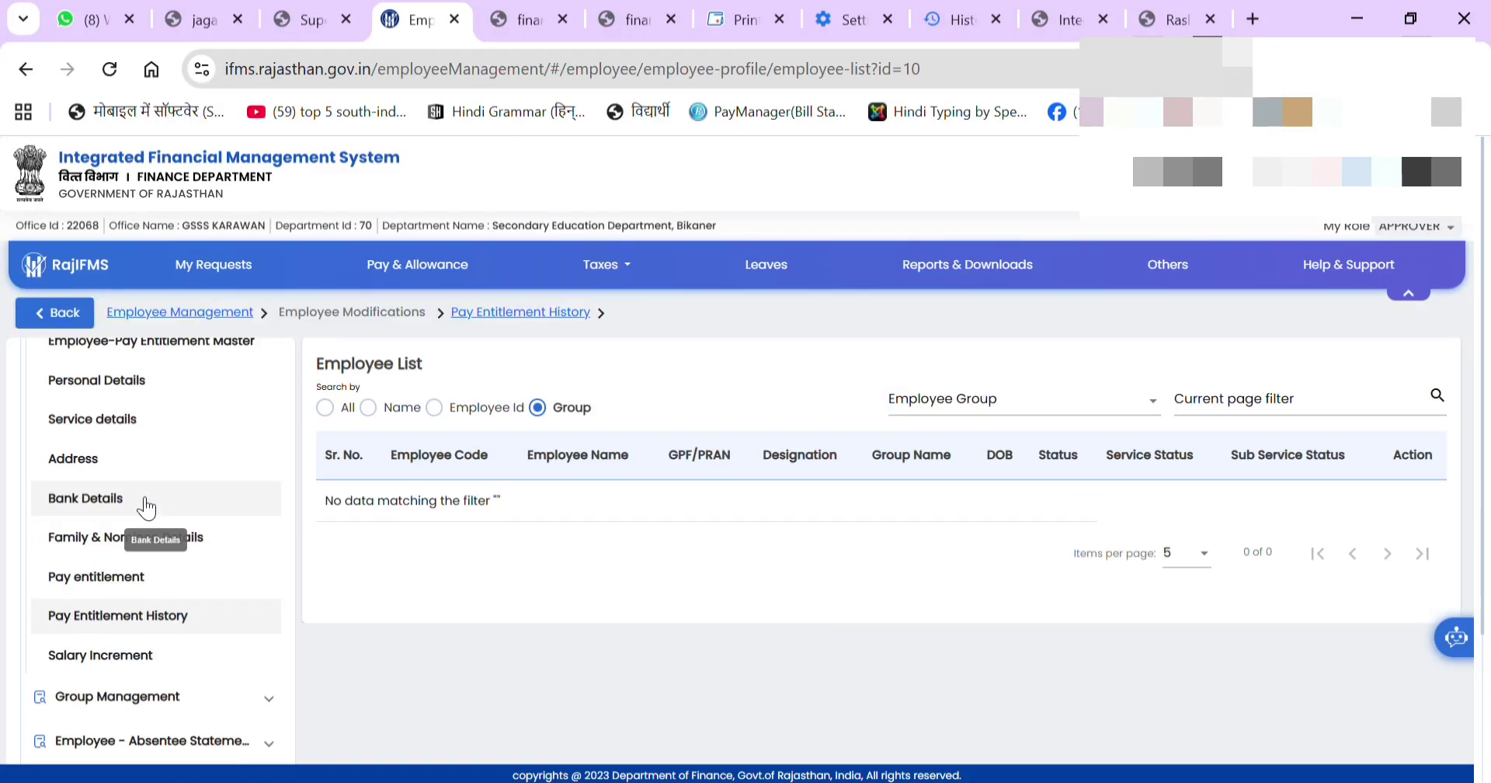
List all employees, open the third employee's record for modification and start adding a pay entitlement
left_click(324, 407)
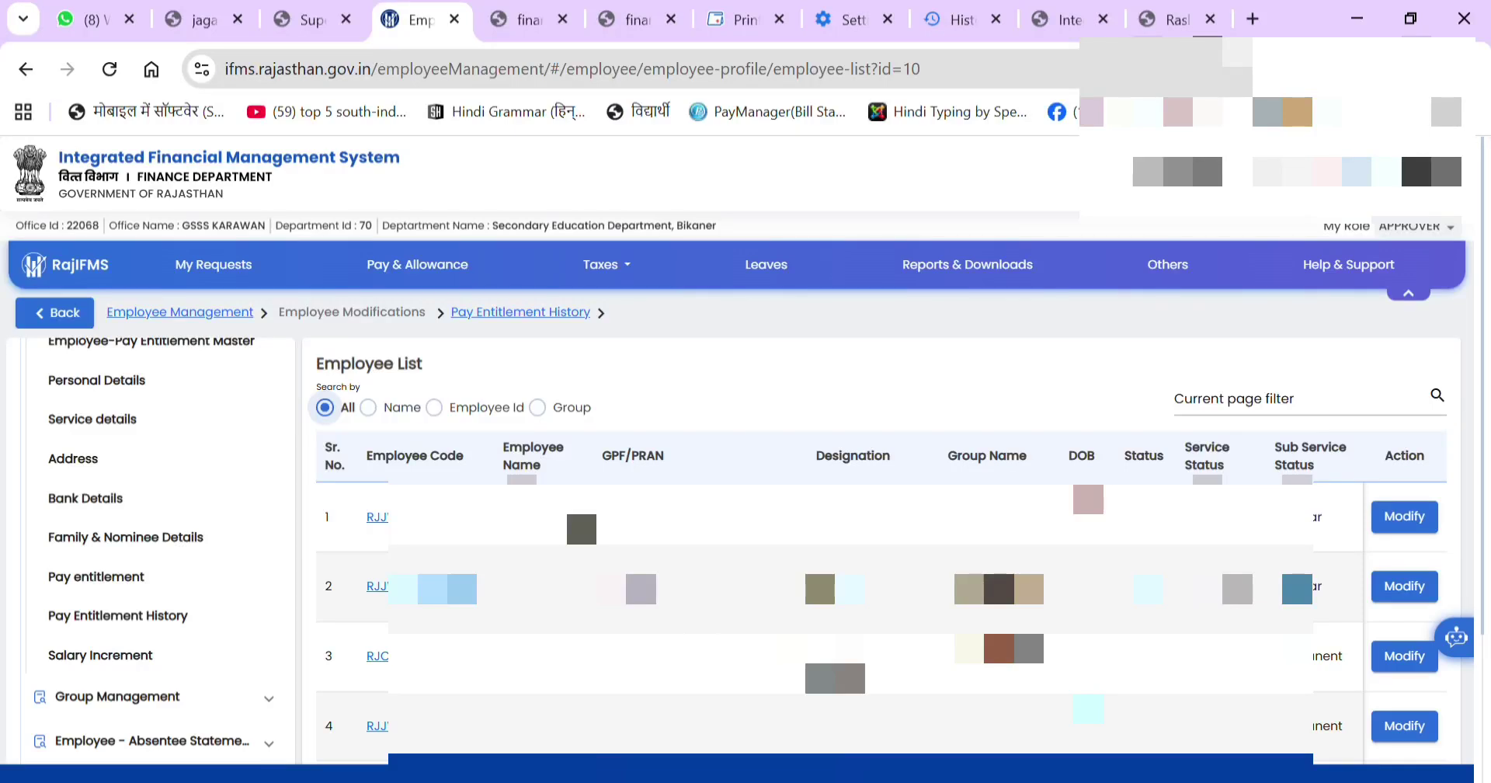
left_click(1405, 656)
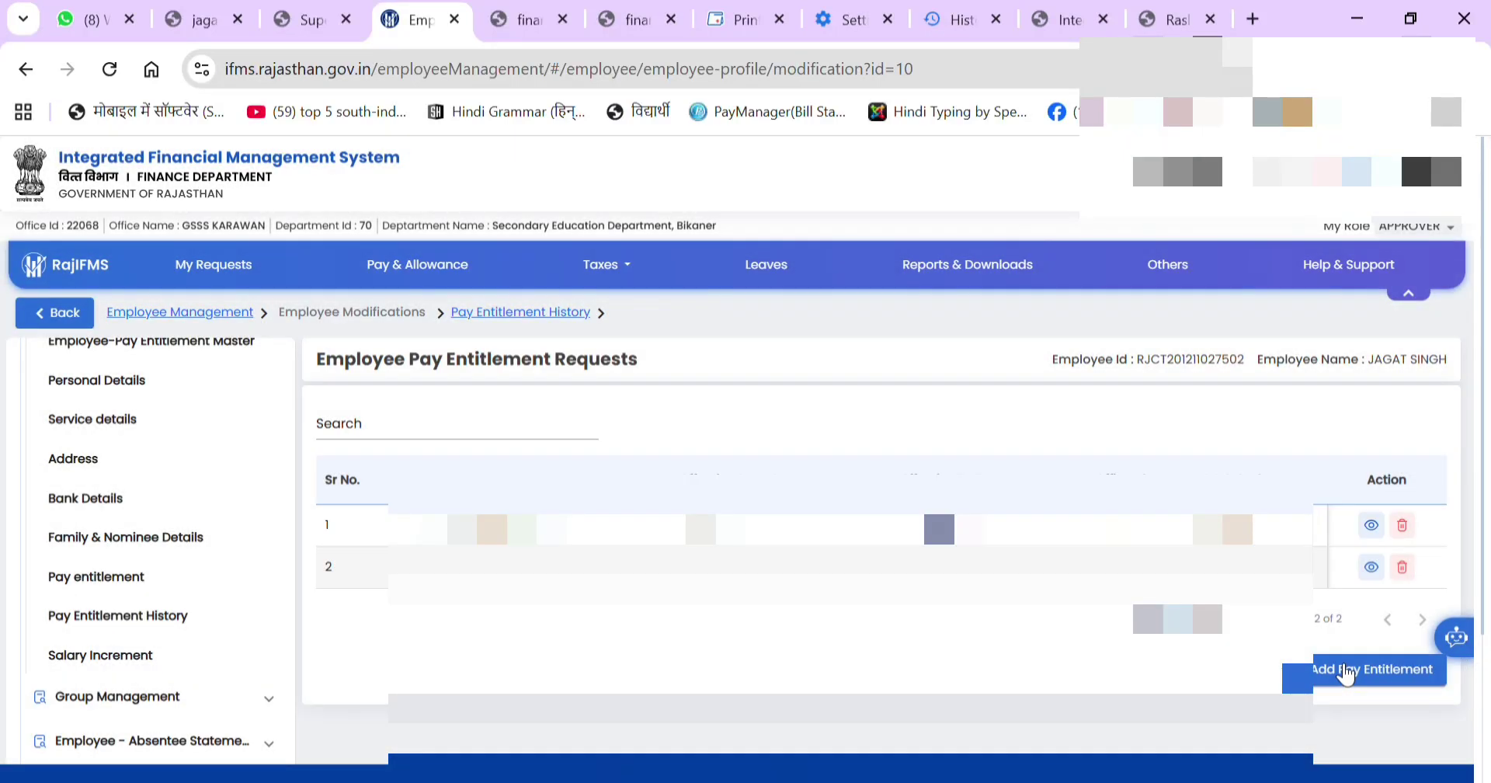
left_click(1346, 672)
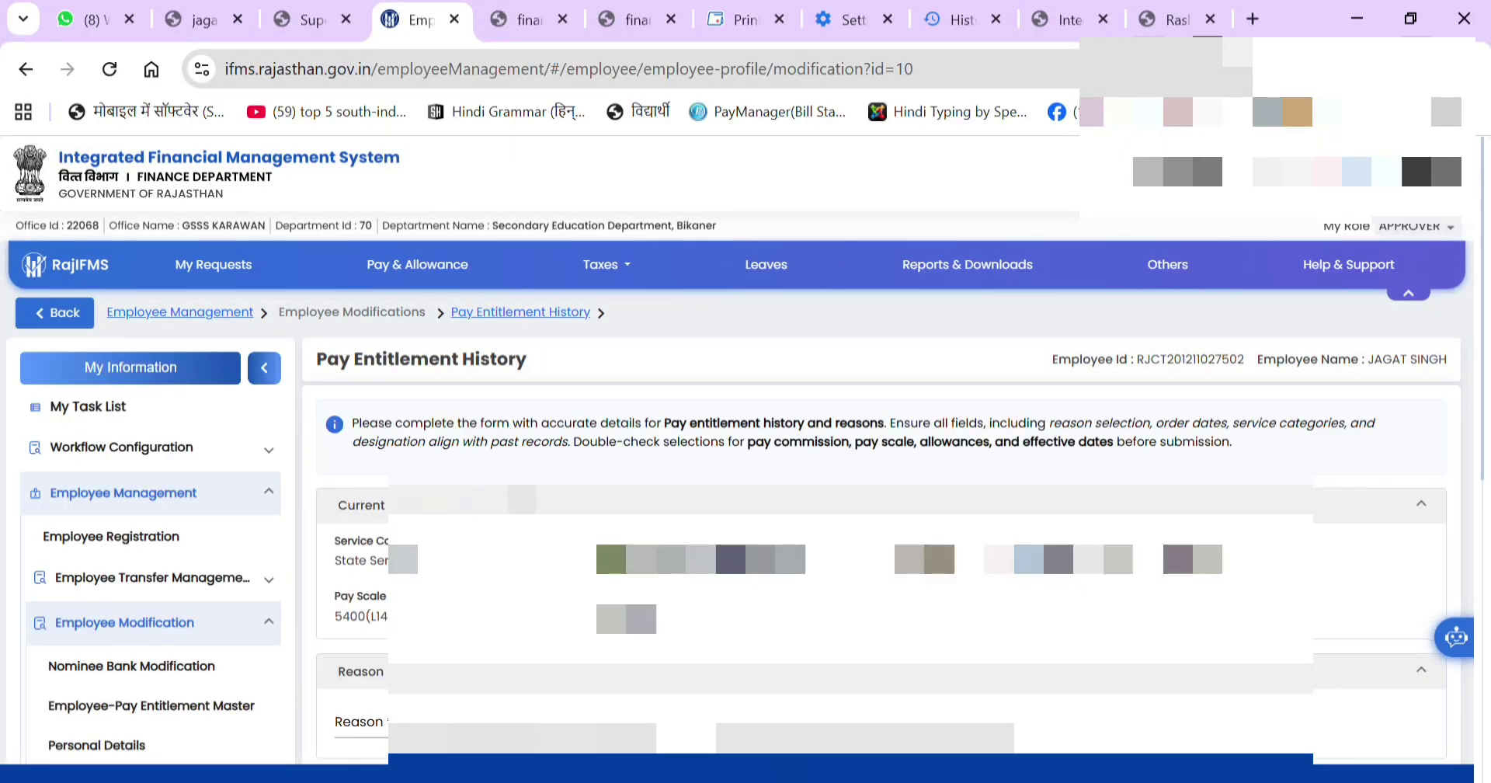
Set the reason for the pay entitlement history entry to Promotion
scroll(1346, 675, "down", 3)
left_click(547, 495)
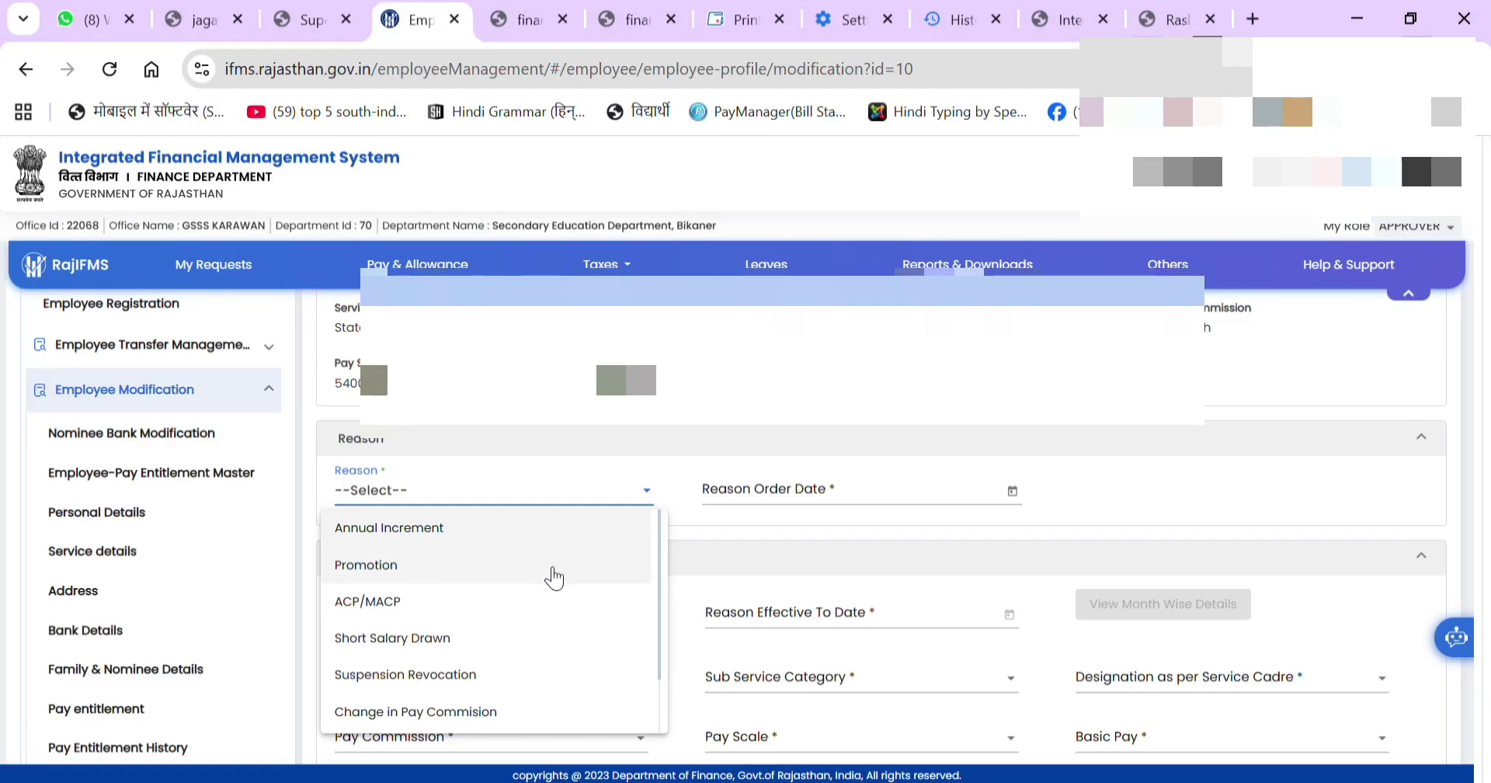
left_click(552, 573)
Set the promotion order date to 30/9/2025
left_click(1013, 490)
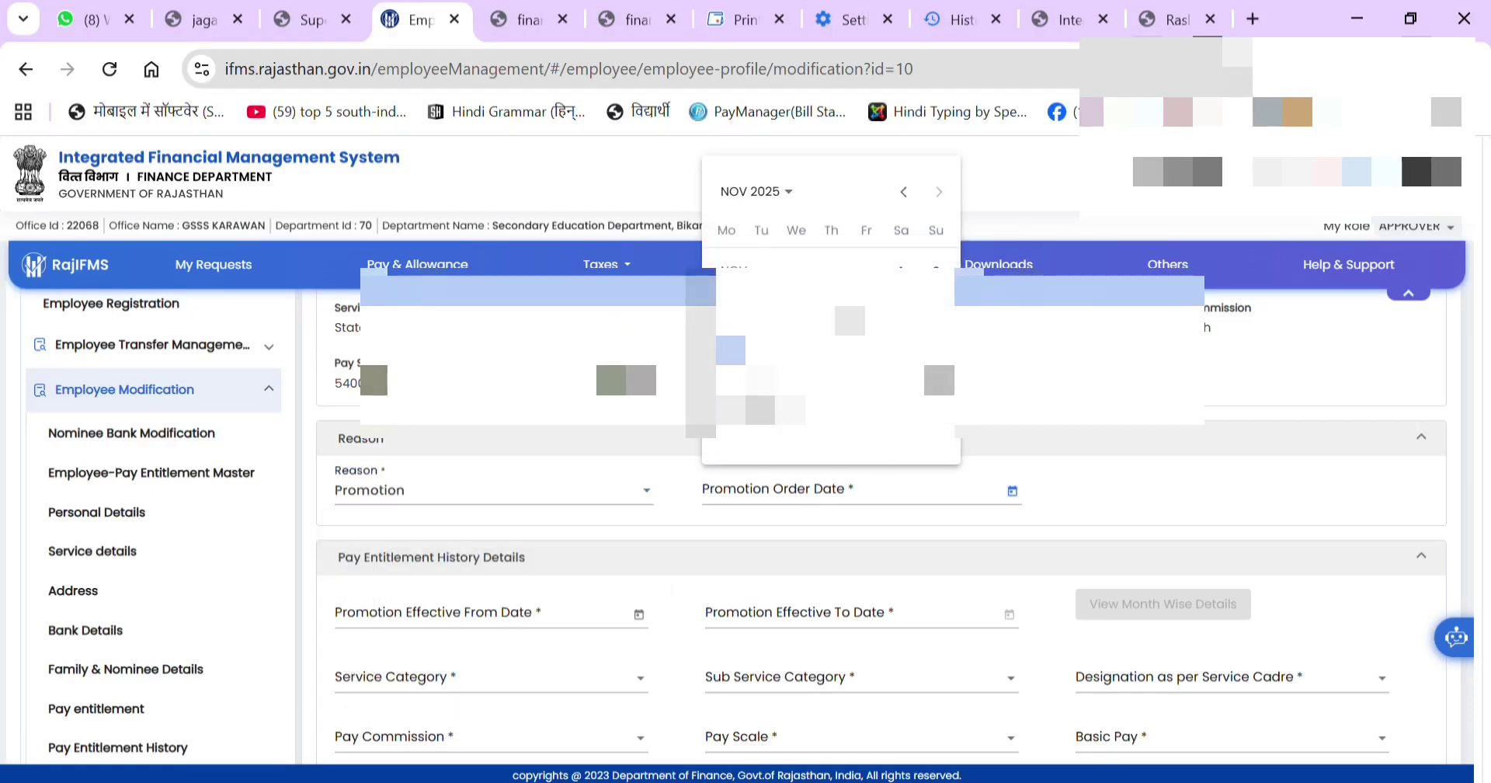
left_click(920, 202)
left_click(920, 200)
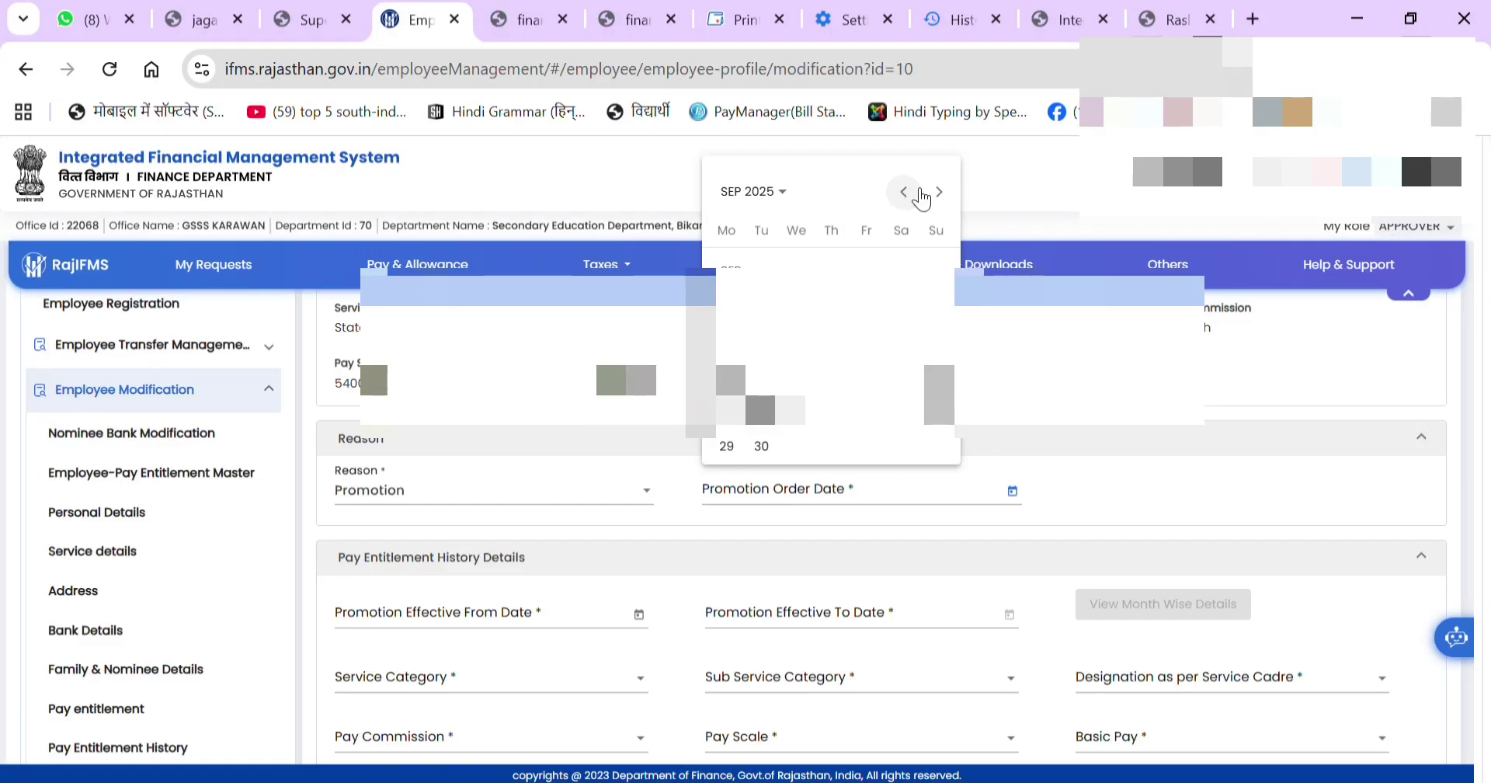
left_click(761, 447)
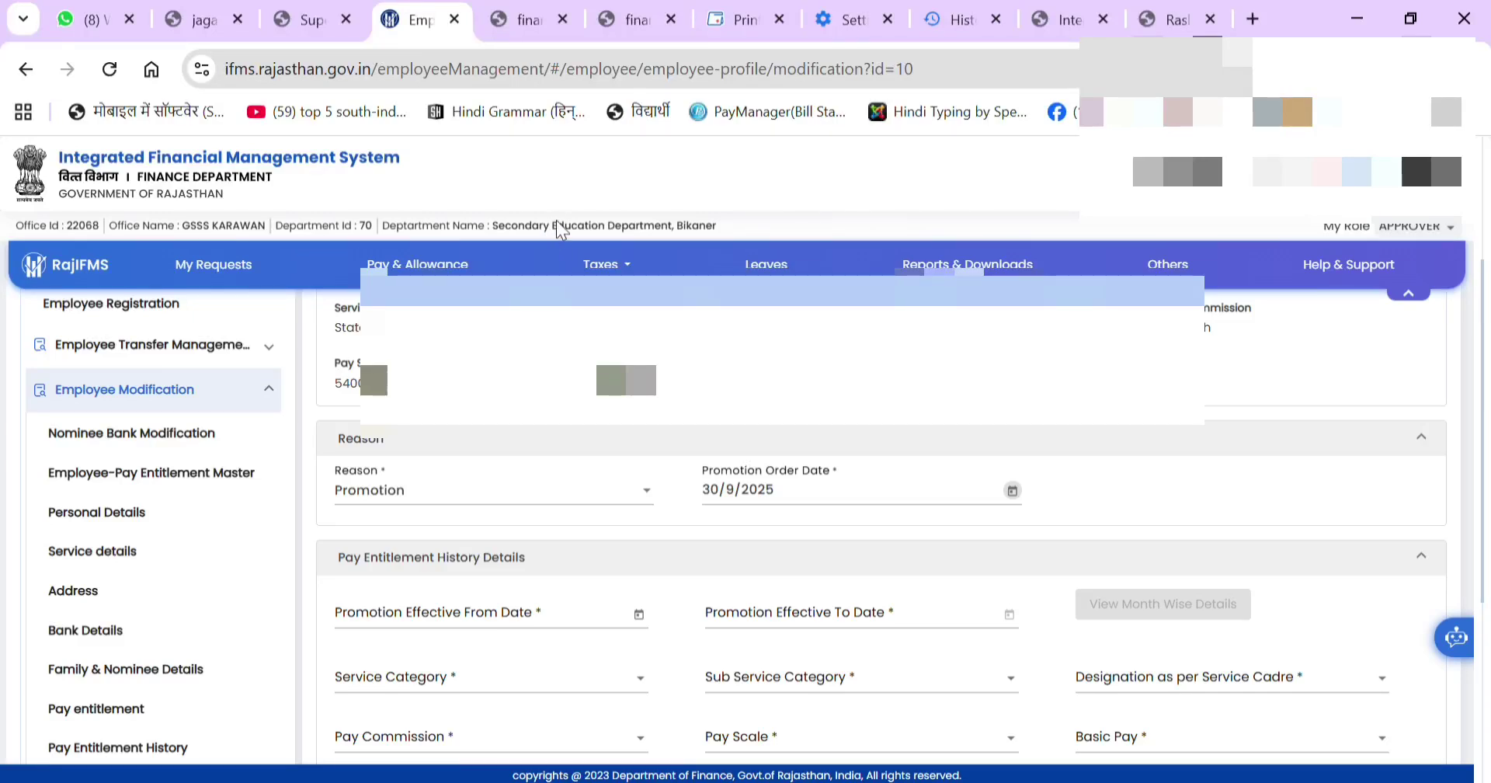
Change the promotion order date to 27/9/2025
scroll(1018, 444, "down", 2)
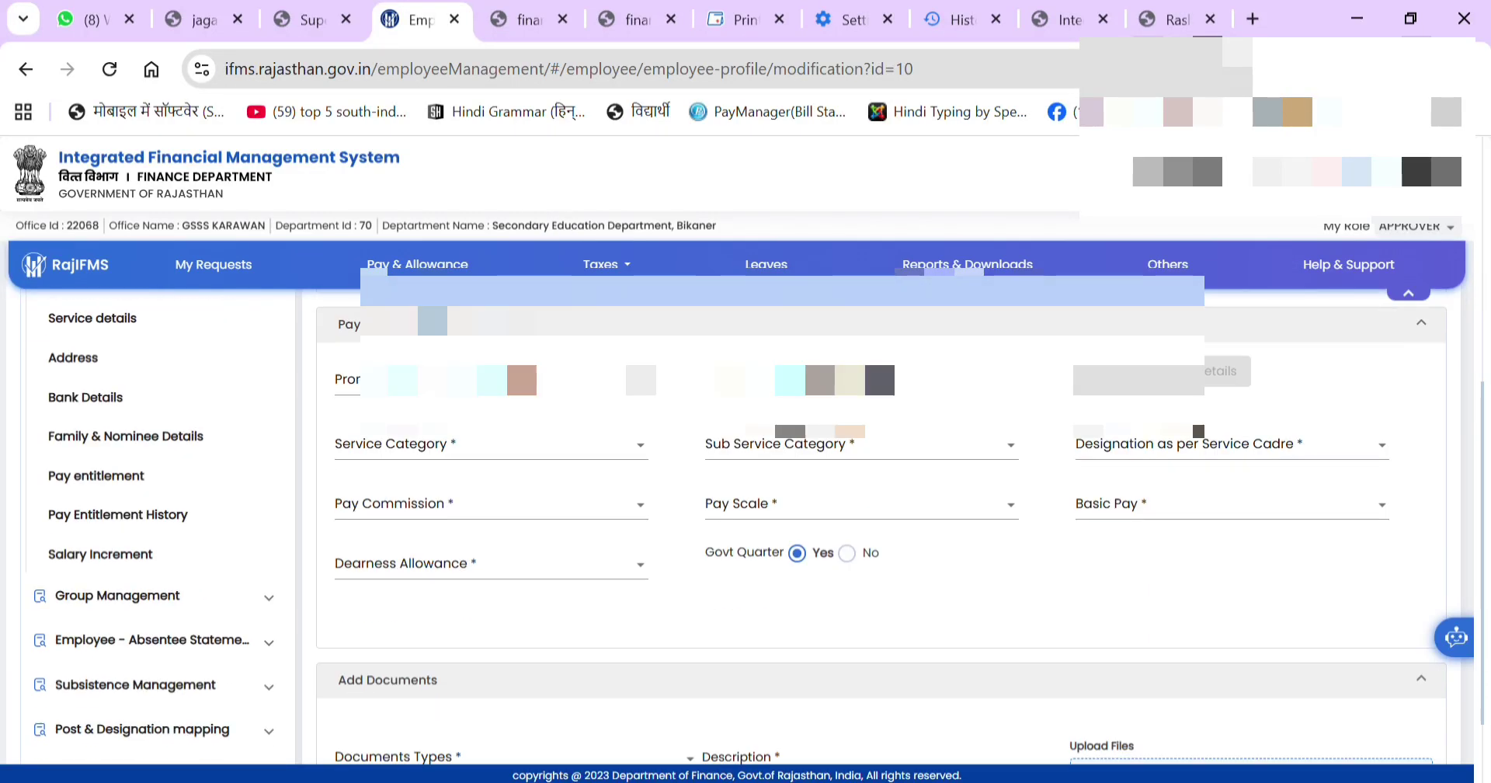
scroll(1019, 445, "up", 2)
left_click(1013, 492)
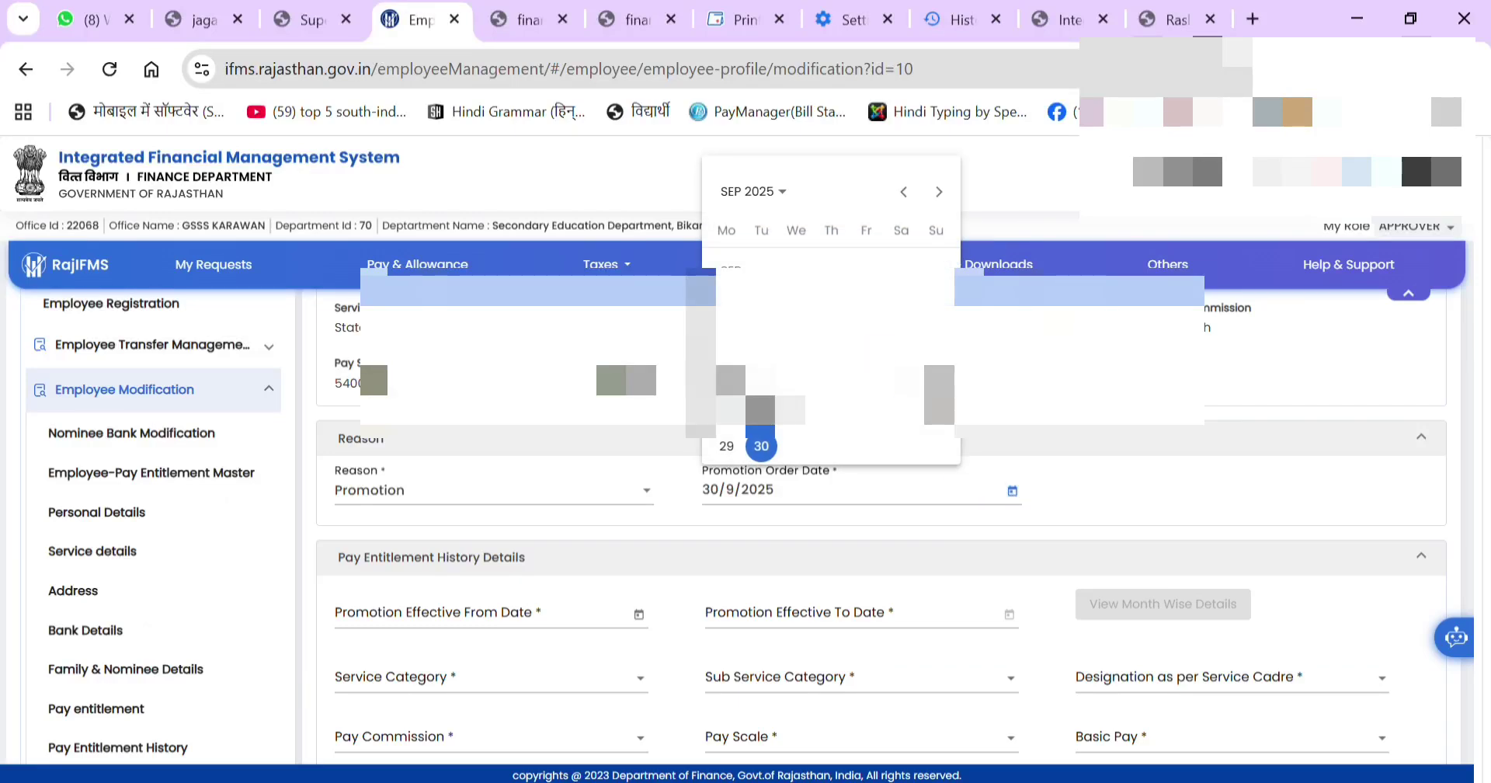
left_click(909, 410)
Set the promotion effective period from 29/9/2025 to 30/9/2025
scroll(939, 445, "down", 1)
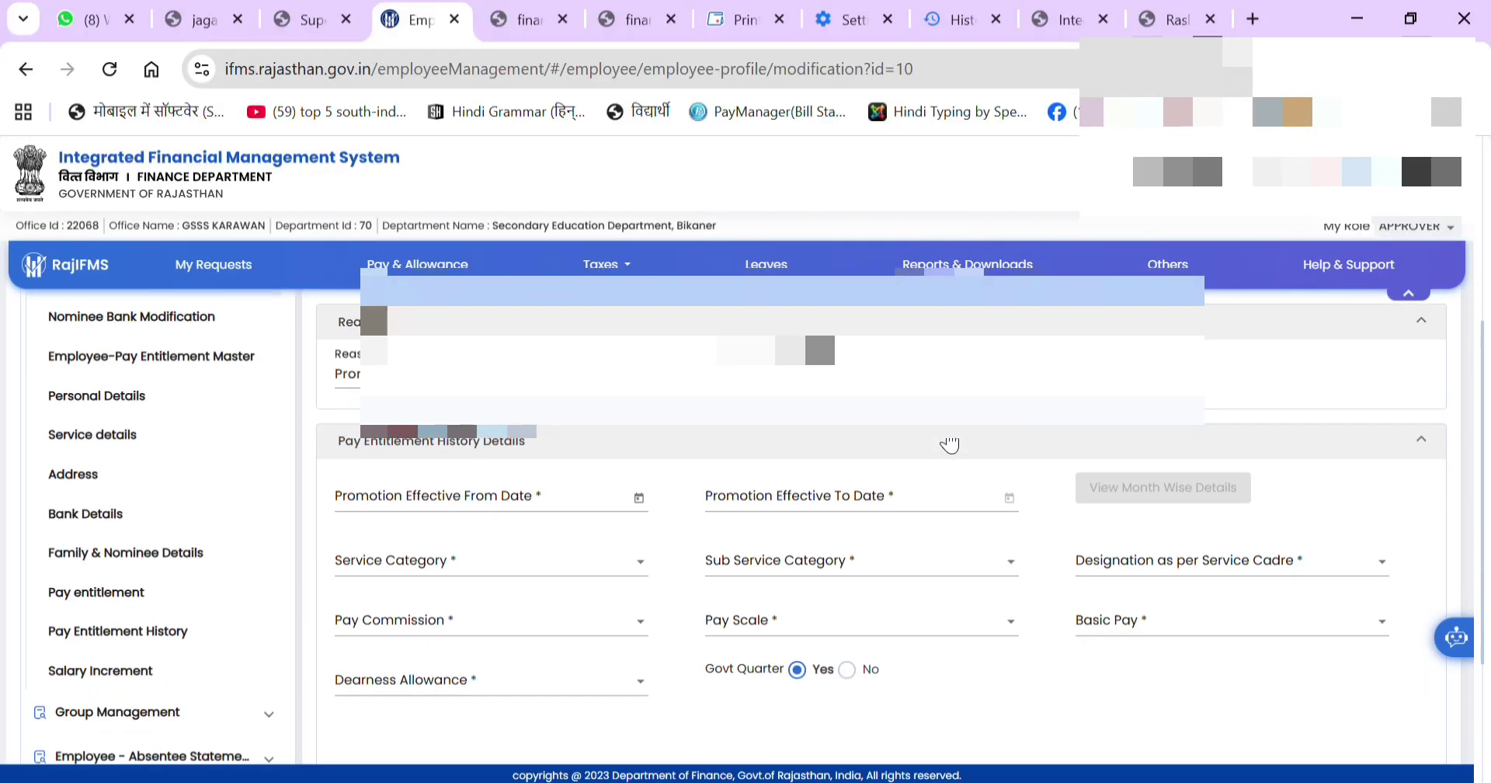
left_click(562, 501)
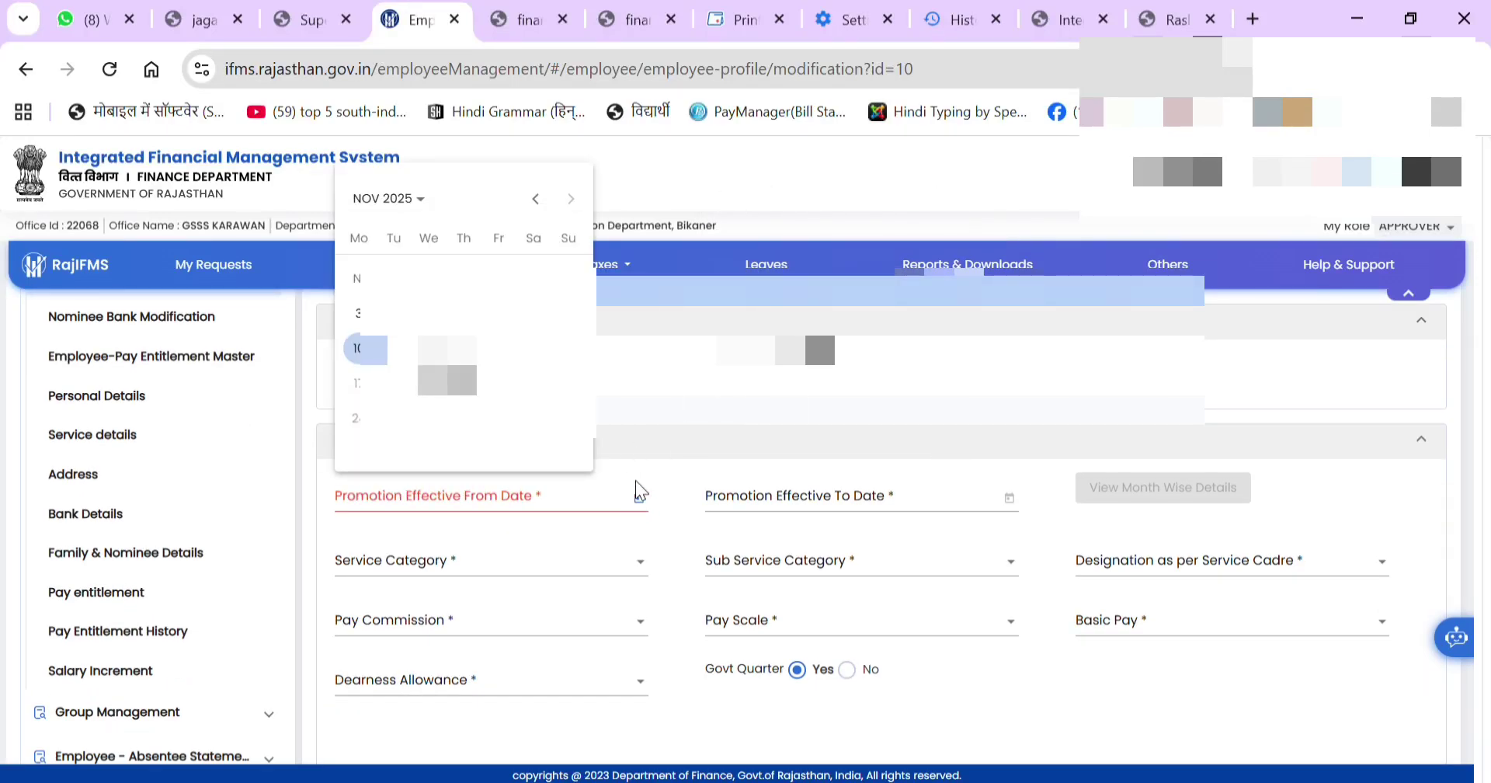
left_click(535, 199)
left_click(535, 199)
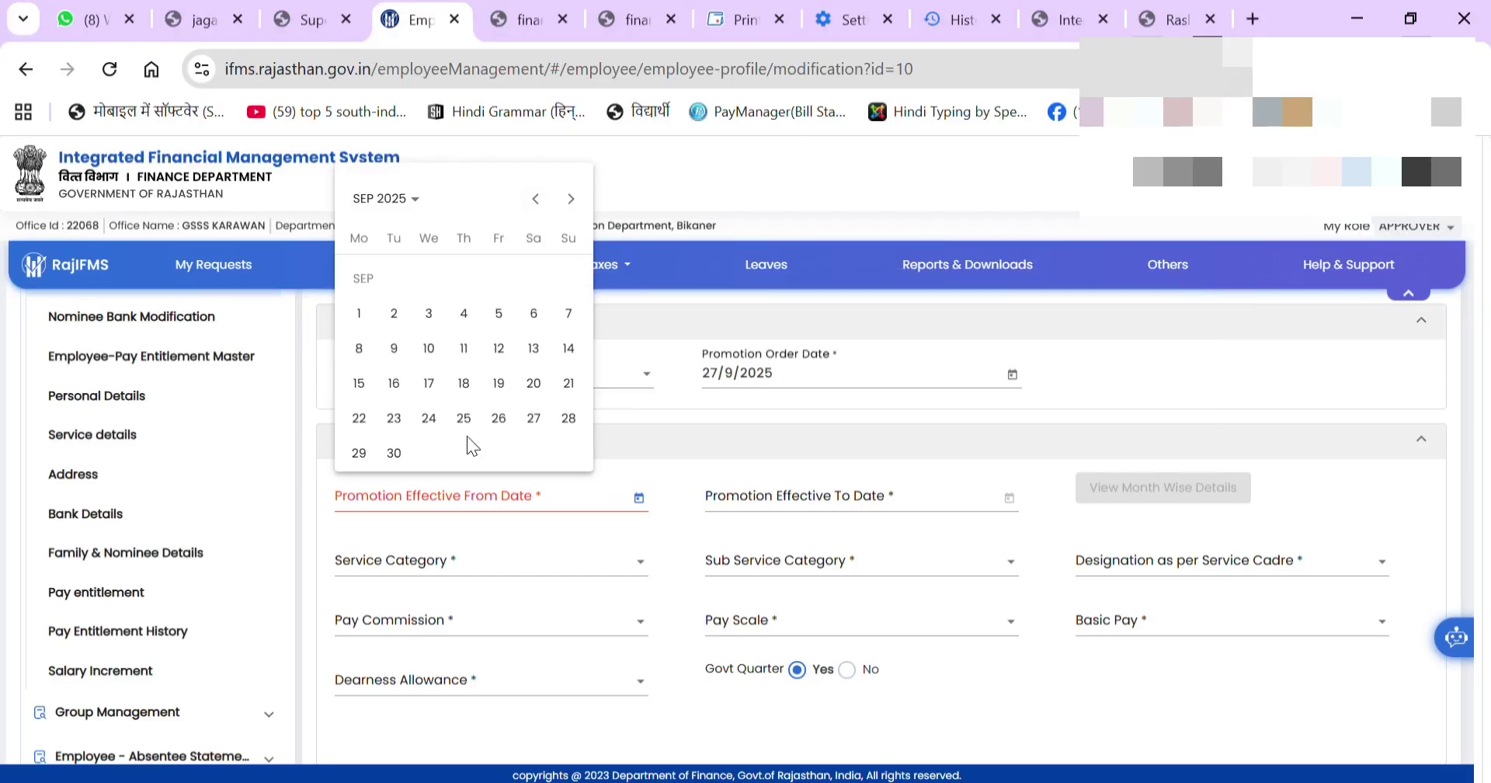
left_click(359, 453)
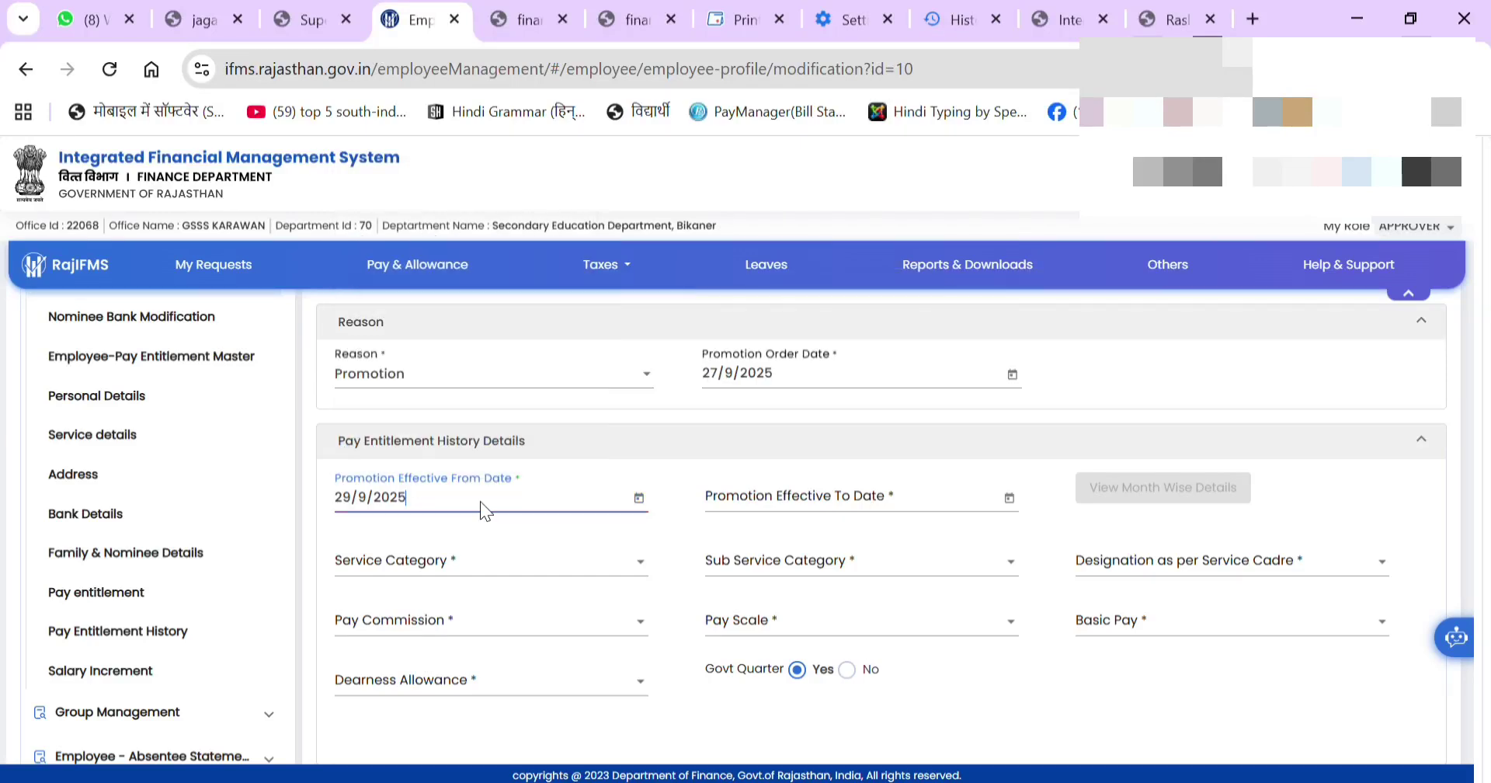
left_click(1010, 498)
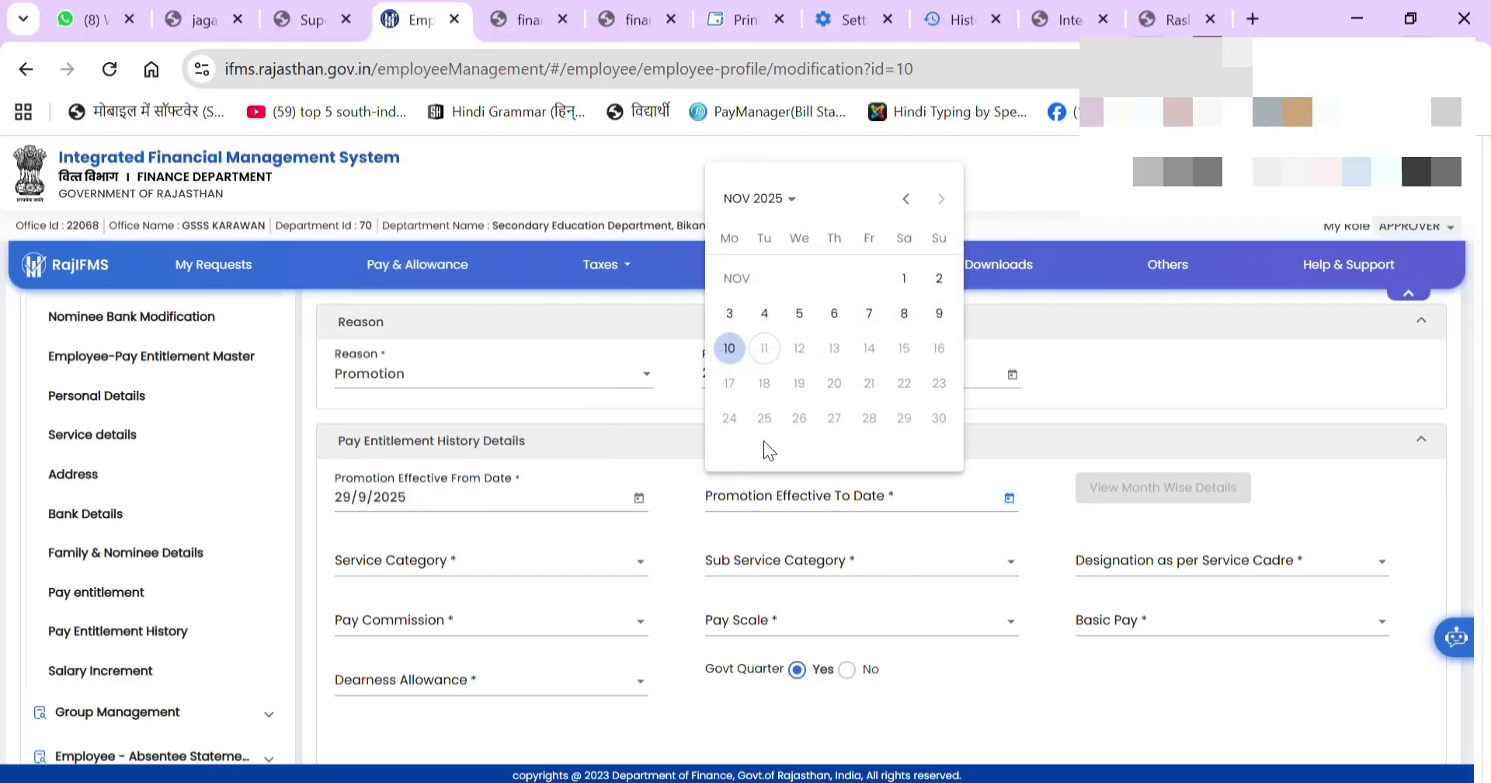
left_click(905, 198)
left_click(905, 199)
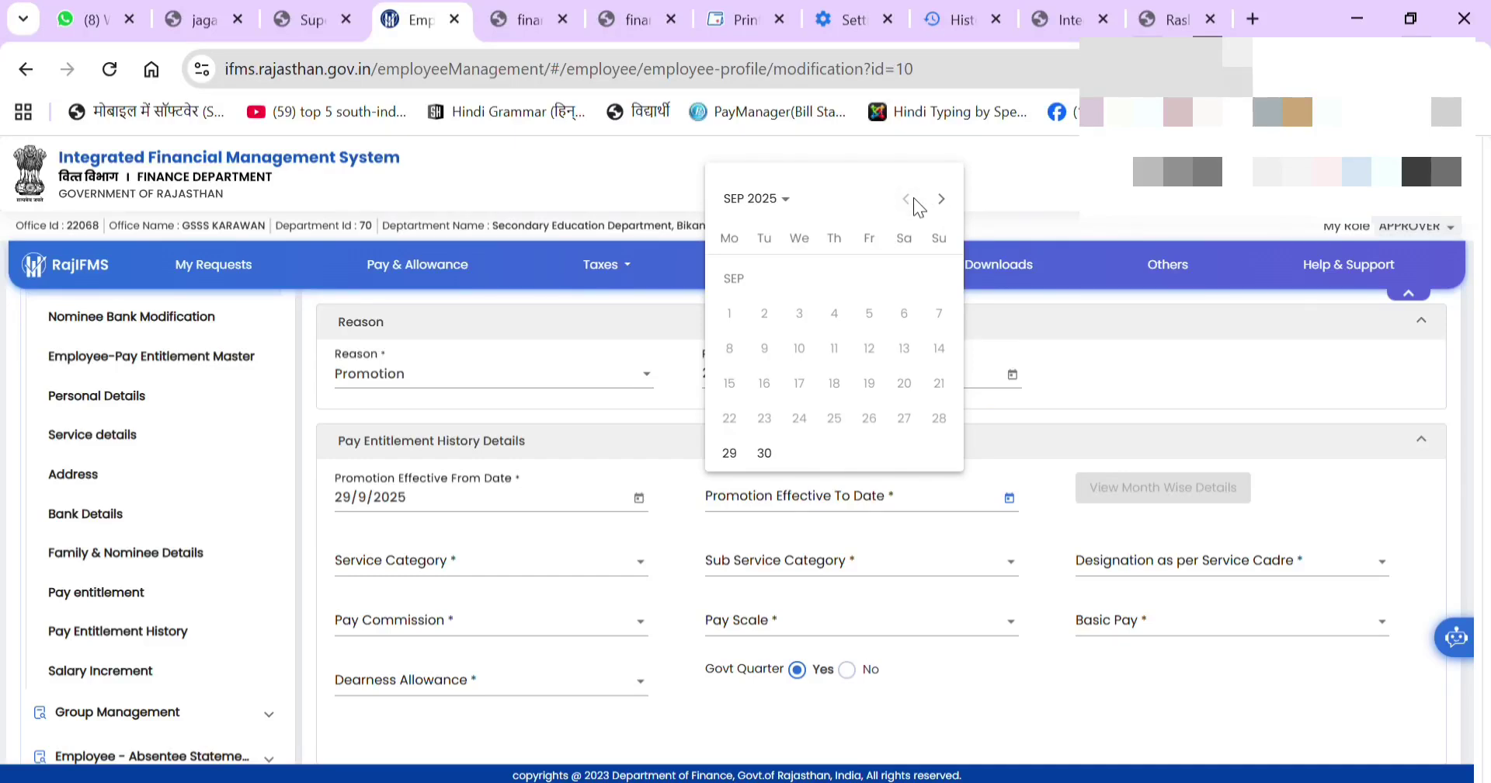
left_click(766, 454)
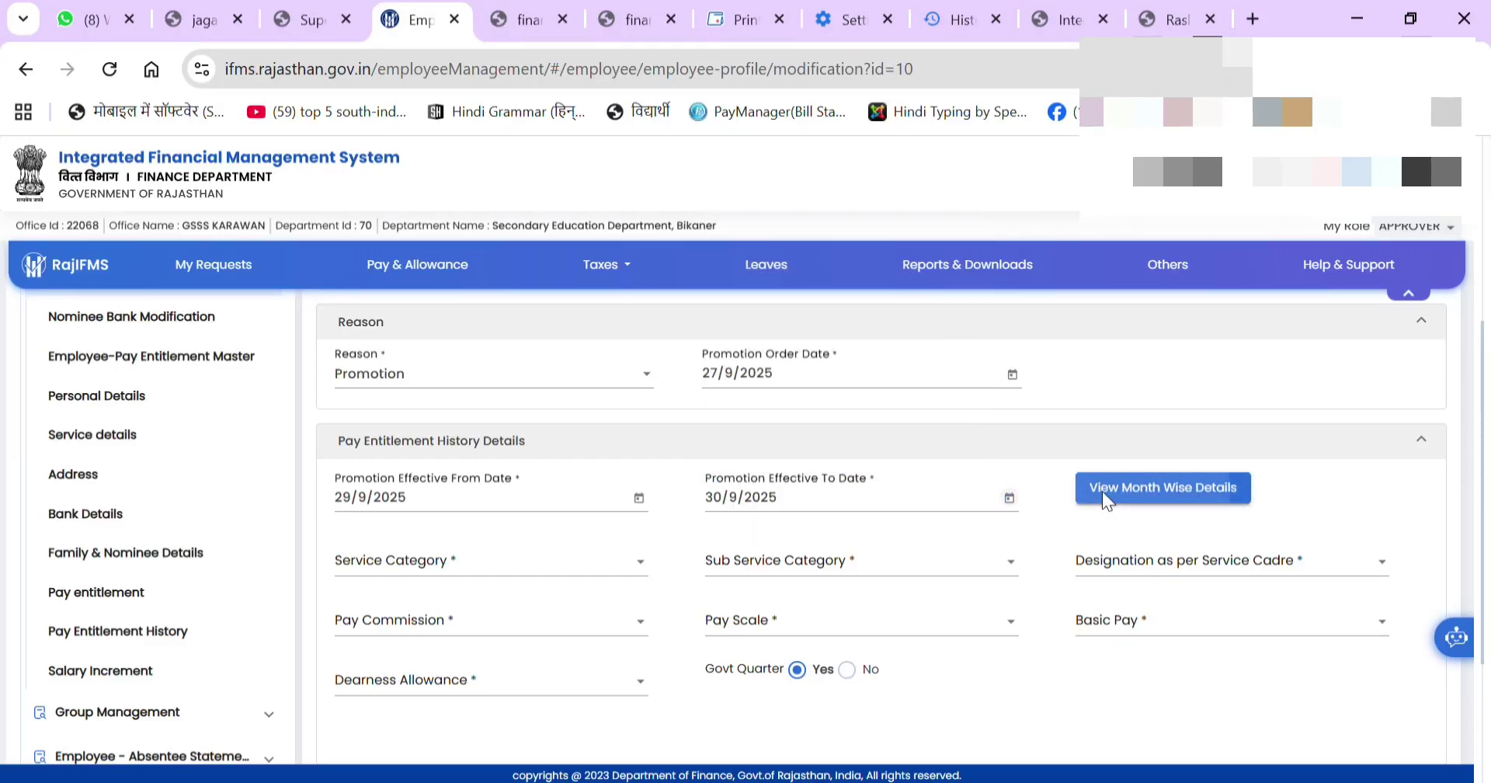
In the month-wise details, set September 2025 to the Day Wise salary type with value 2 and save
left_click(1102, 491)
left_click(901, 506)
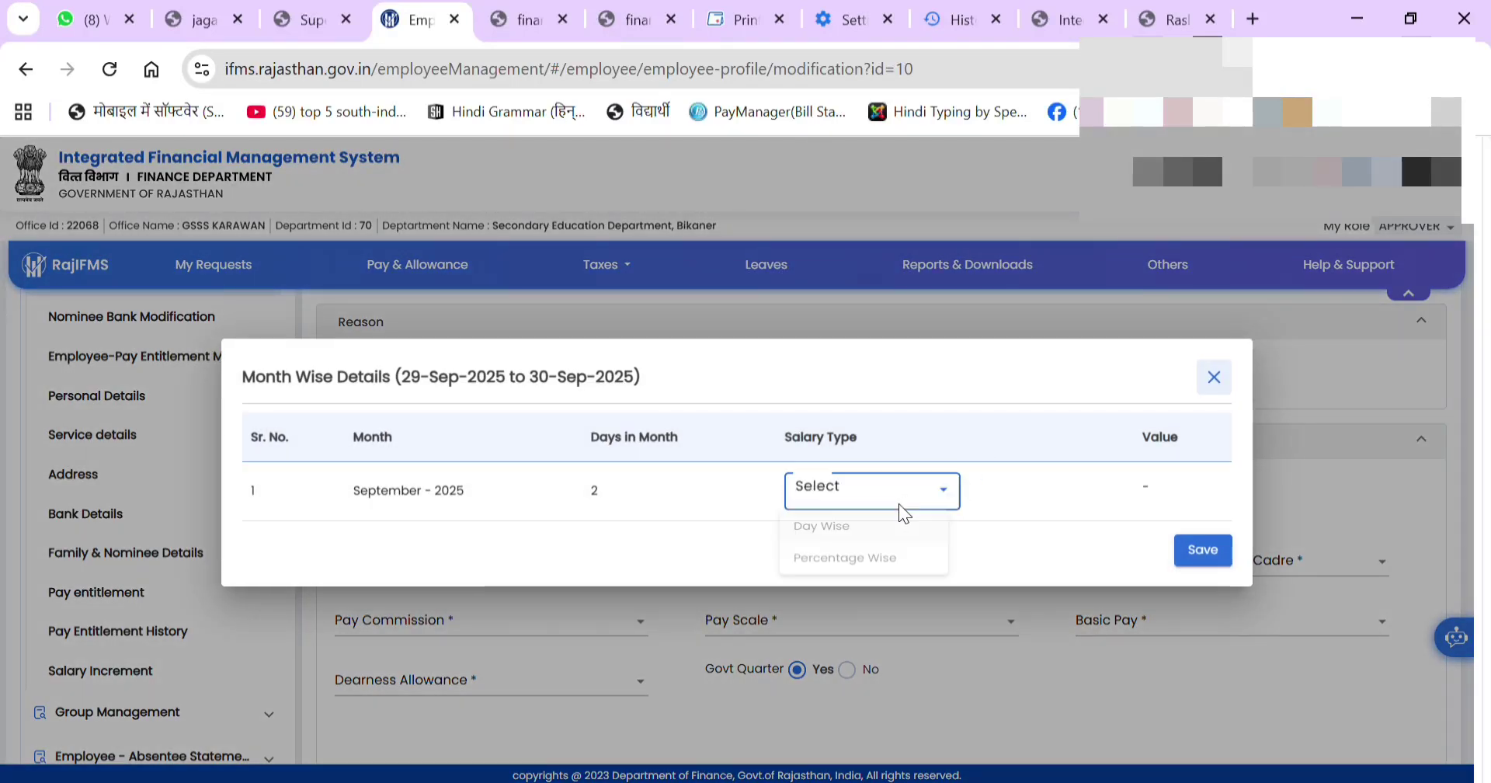
left_click(848, 530)
left_click(1093, 504)
type("2")
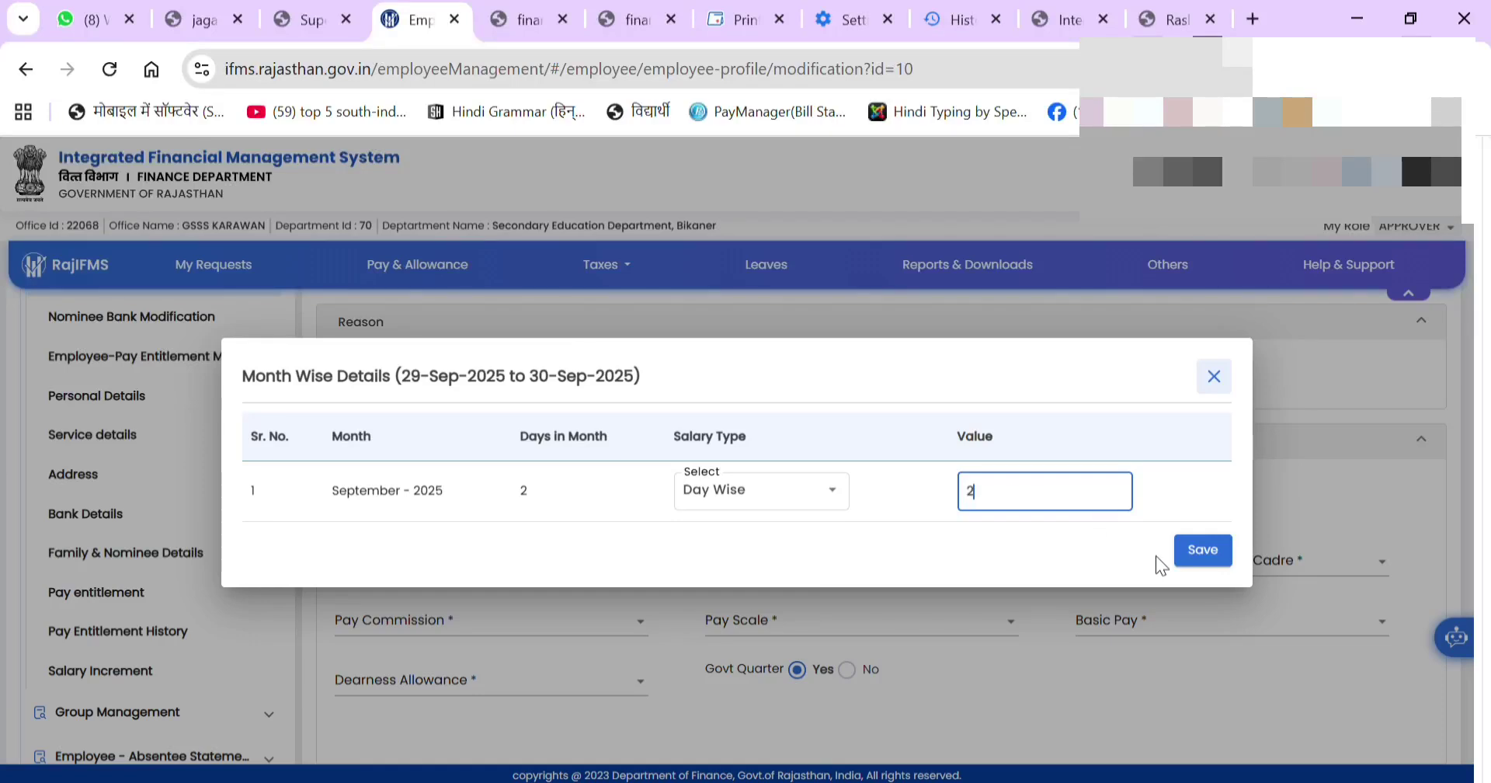
left_click(1196, 553)
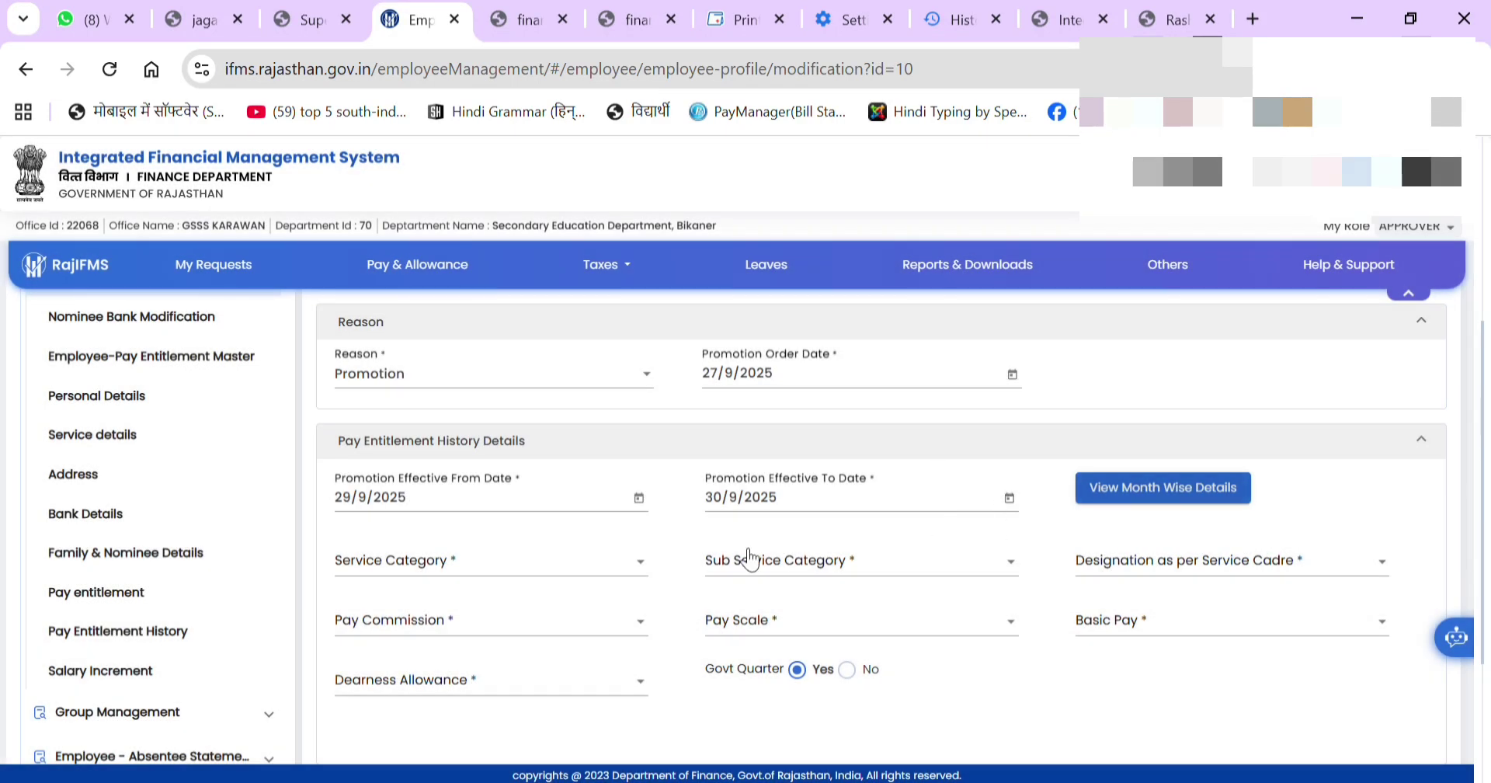
Set the service category to State Service and the sub service category to Rajasthan Educational Service
left_click(549, 573)
type("s")
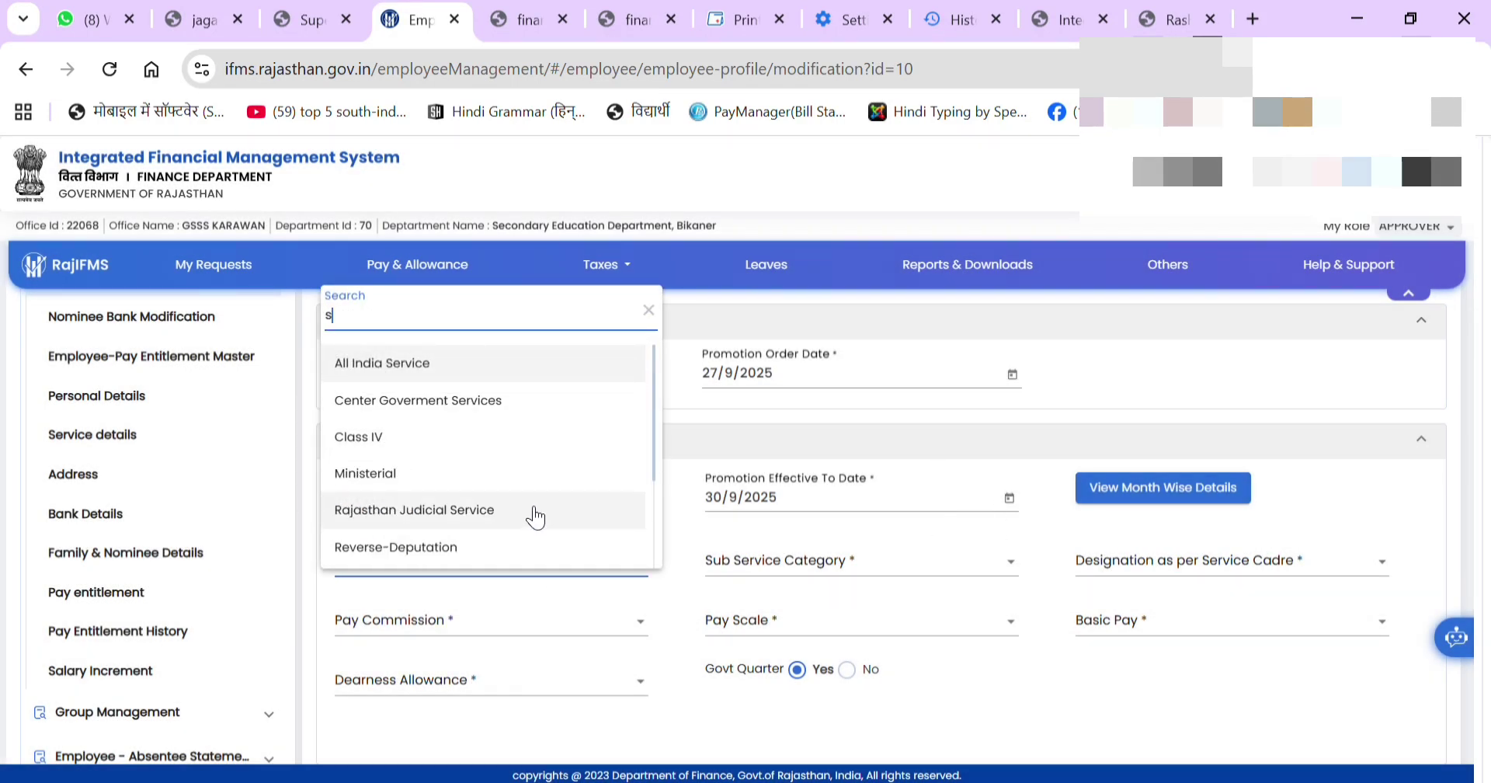
type("t")
left_click(477, 550)
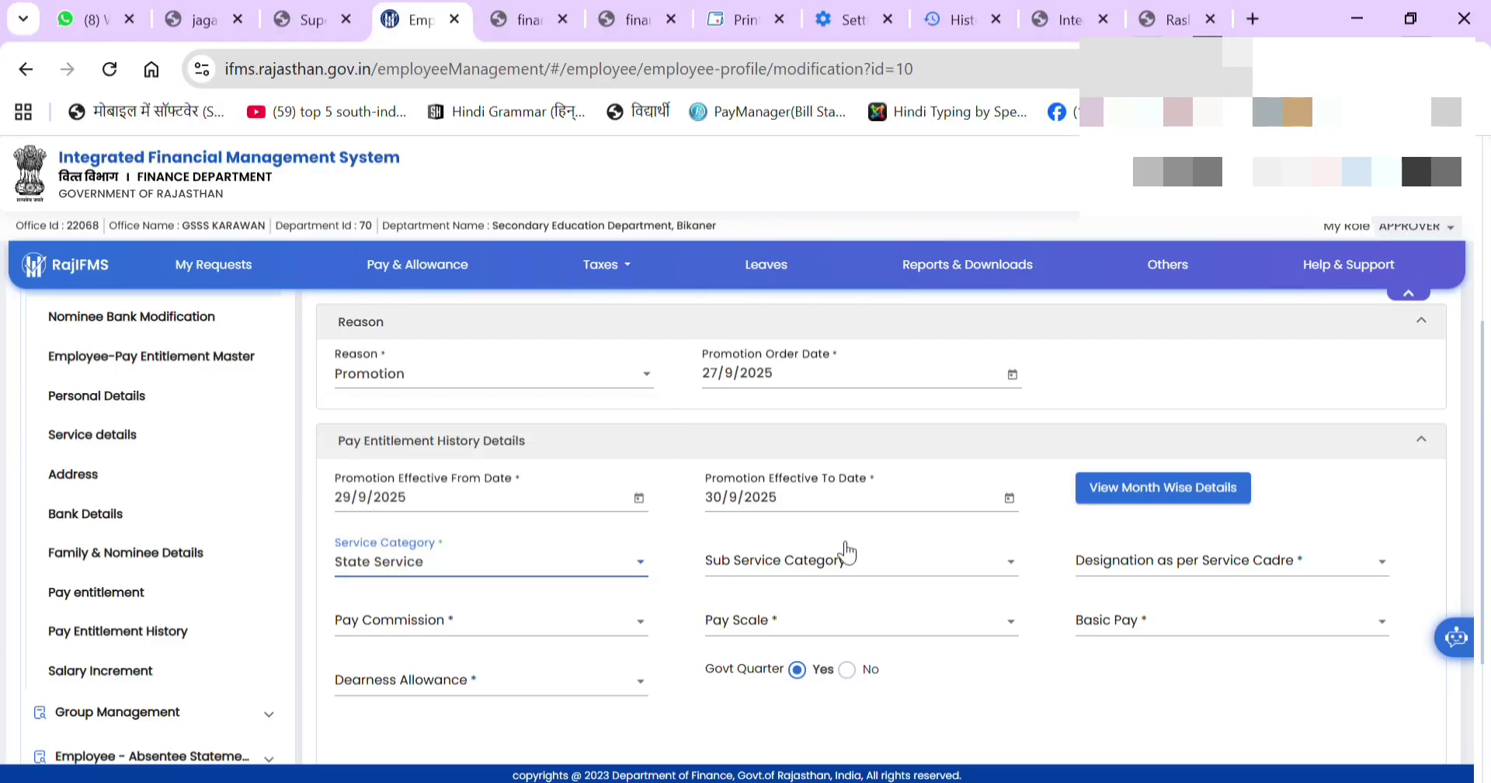
left_click(919, 565)
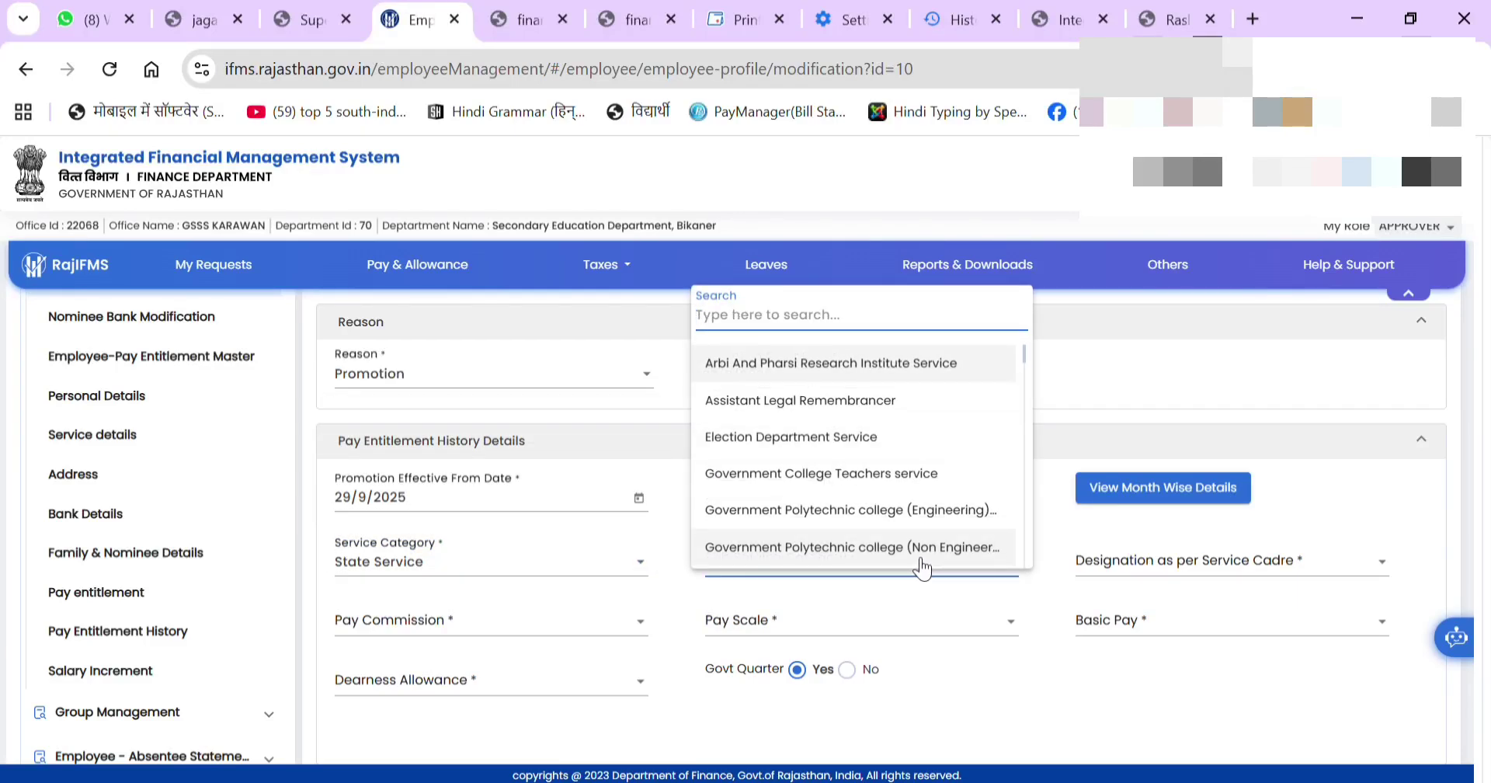
type("educa")
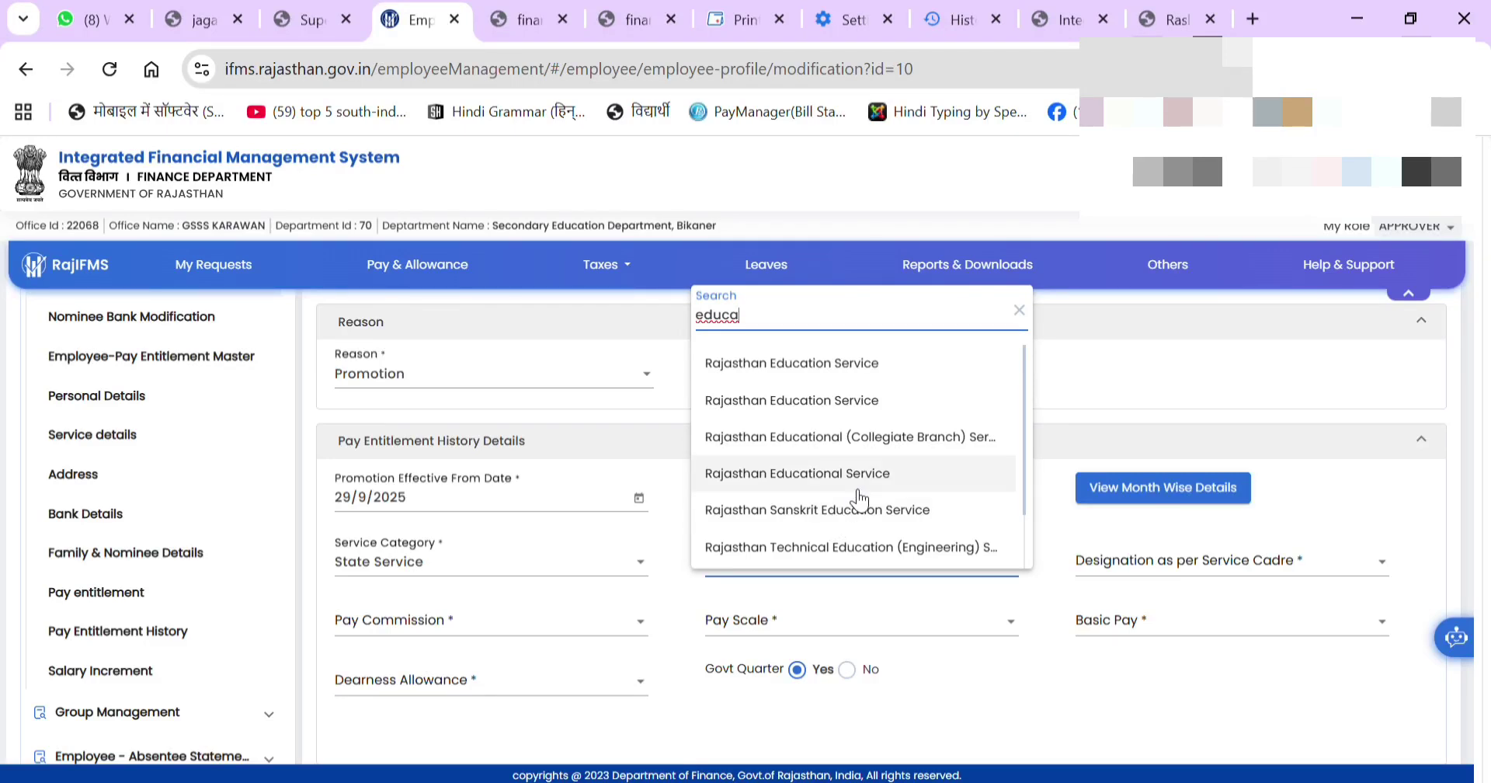
left_click(860, 494)
Set the designation as per service cadre to Vice Principal, Senior Secondary School
left_click(1146, 571)
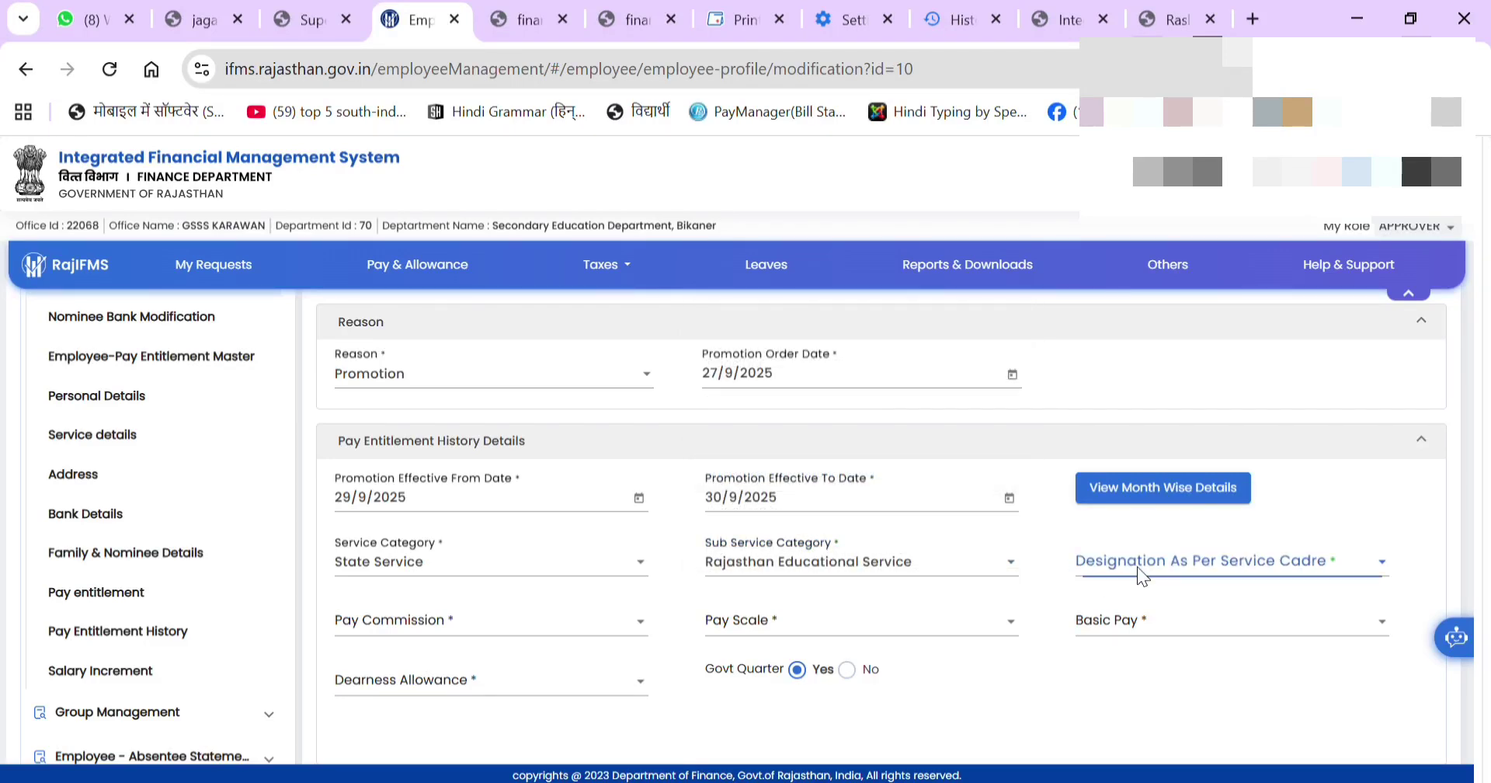
type("vice")
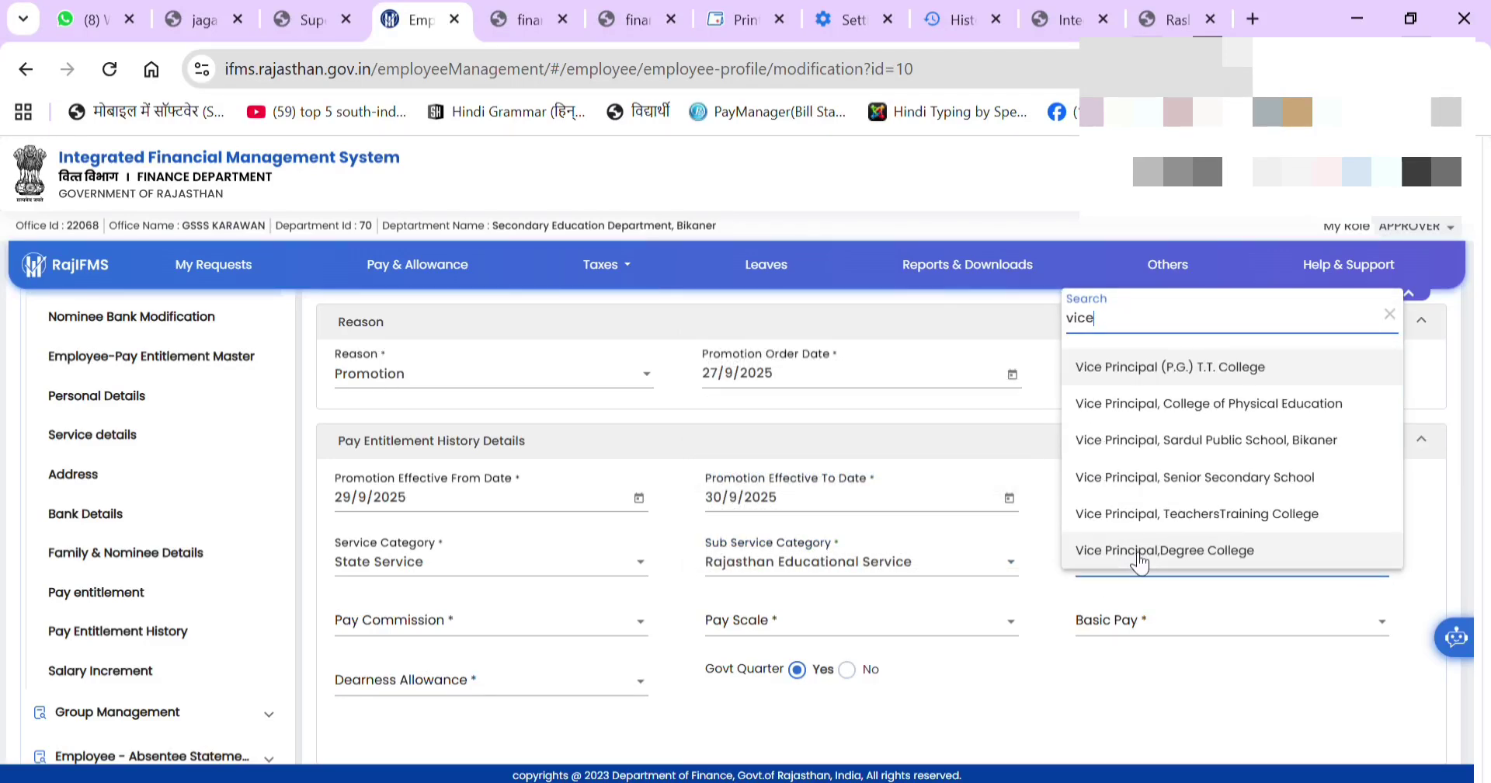
left_click(1171, 480)
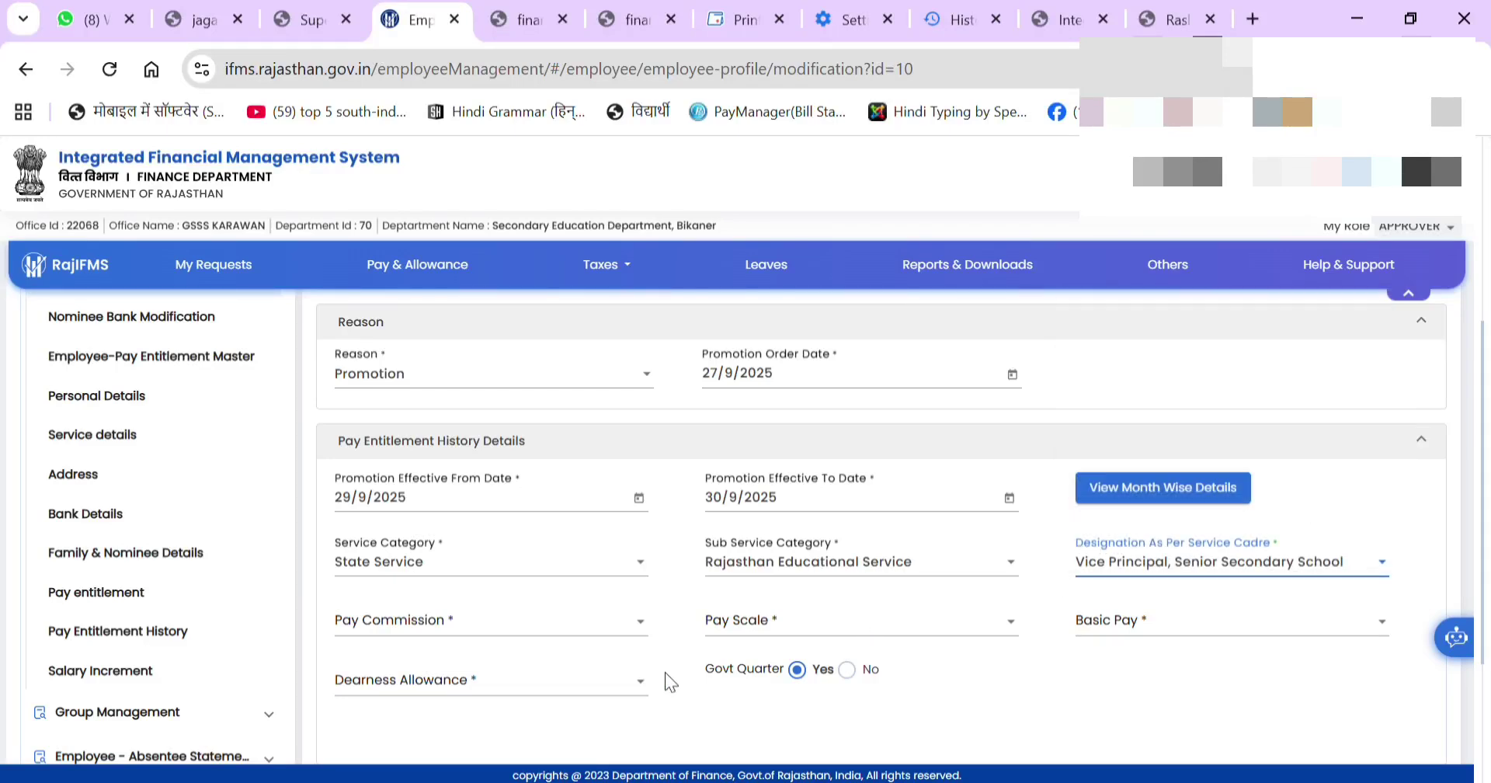
left_click(553, 635)
scroll(549, 626, "down", 3)
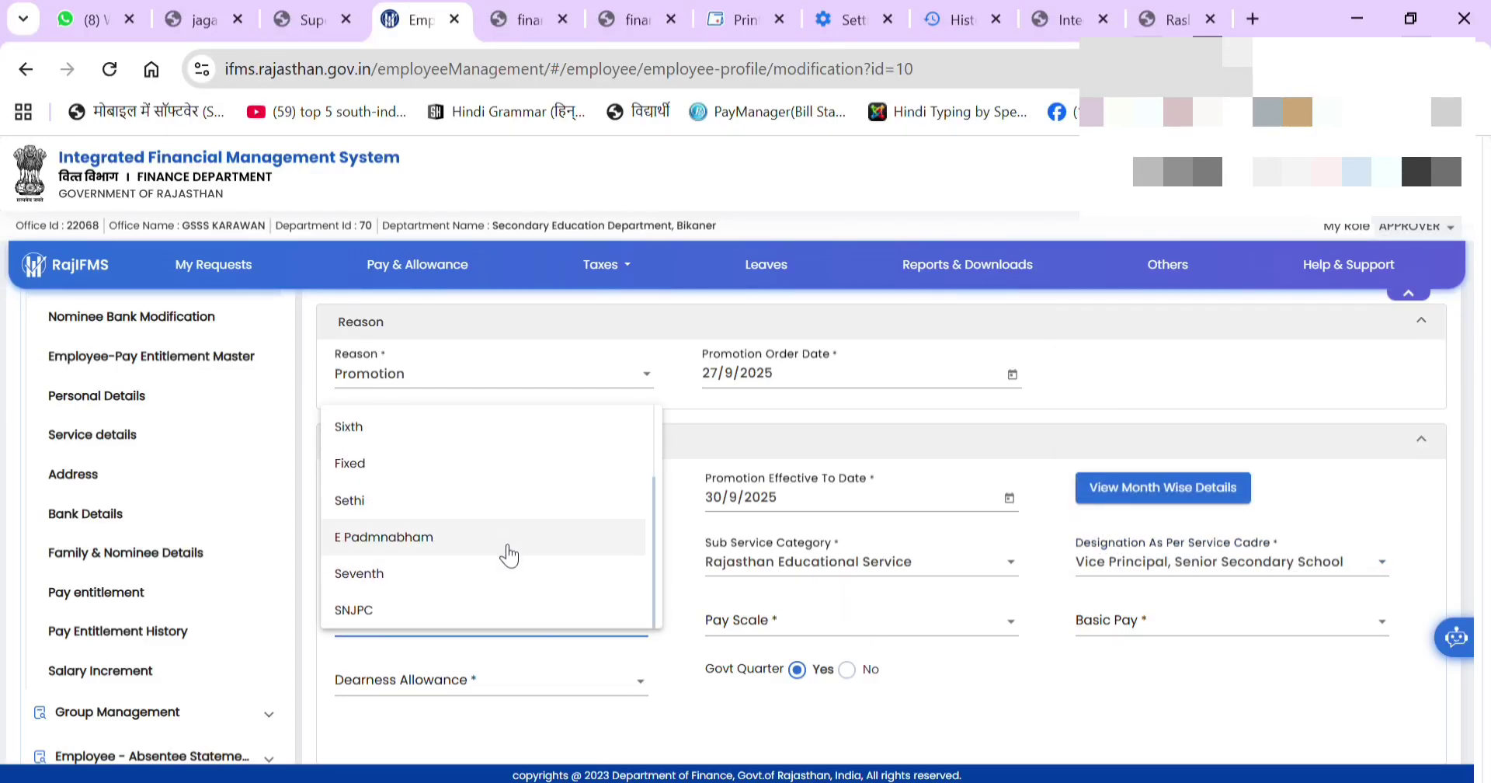
left_click(487, 584)
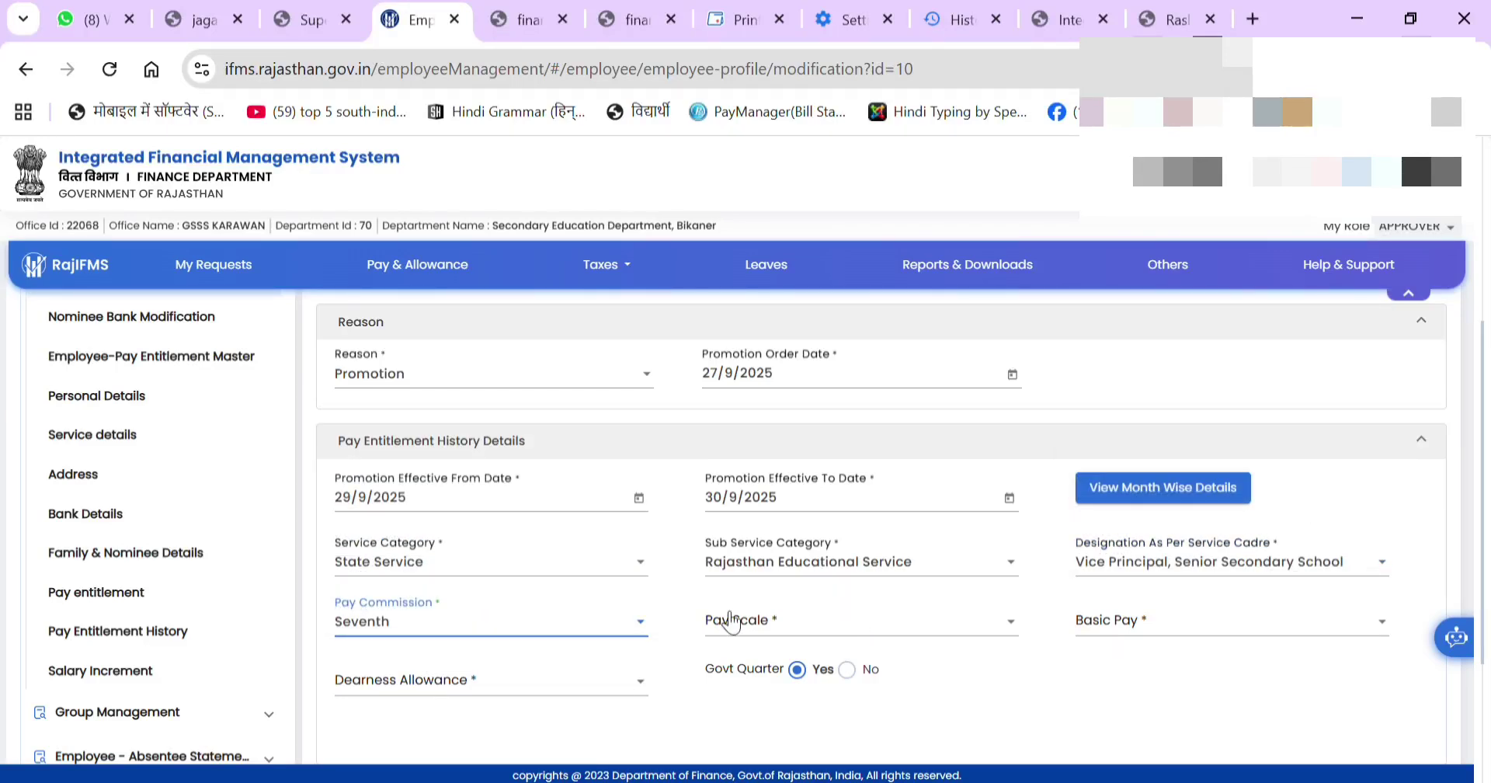
left_click(872, 626)
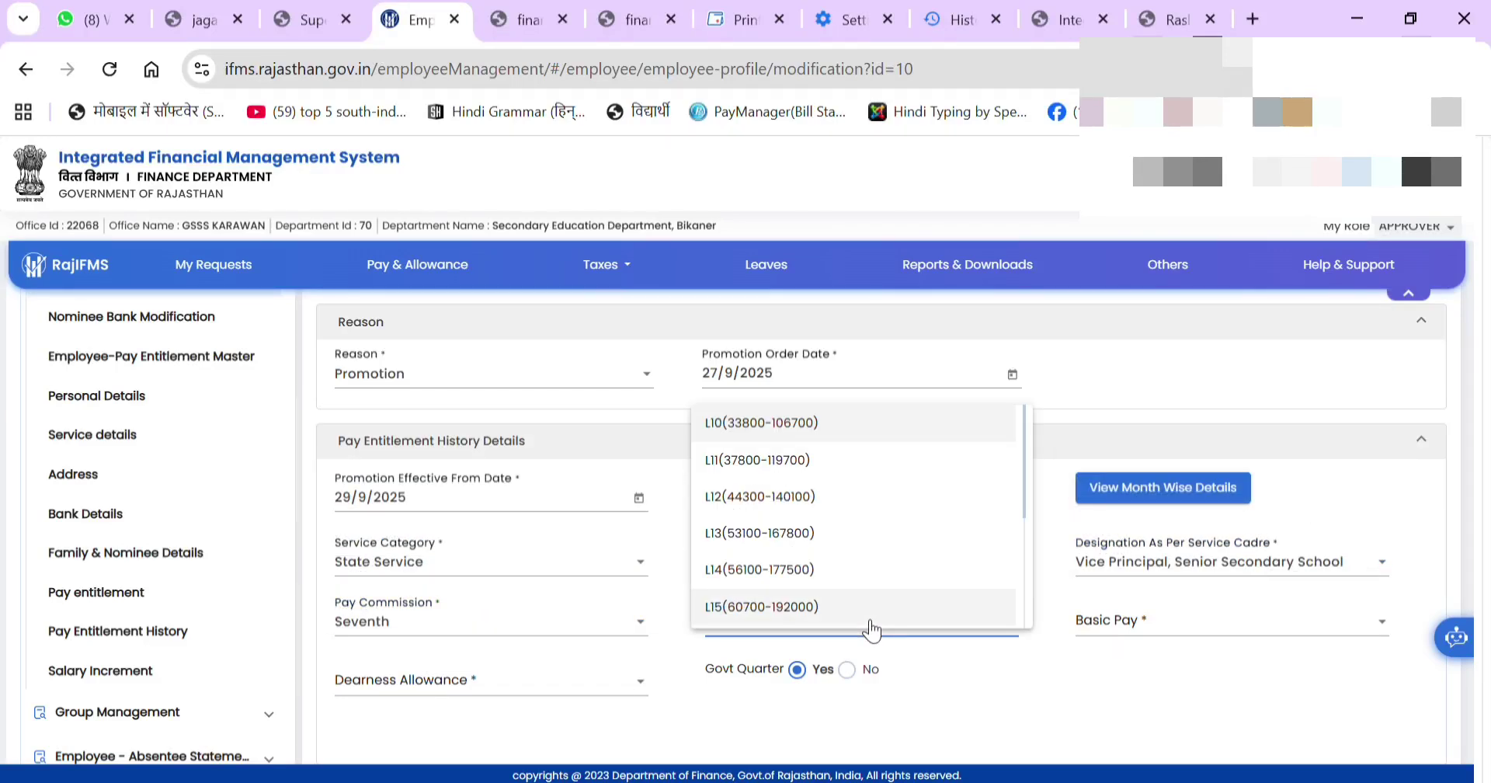
left_click(820, 509)
Set the basic pay to 54500 and the dearness allowance to 58
left_click(1235, 627)
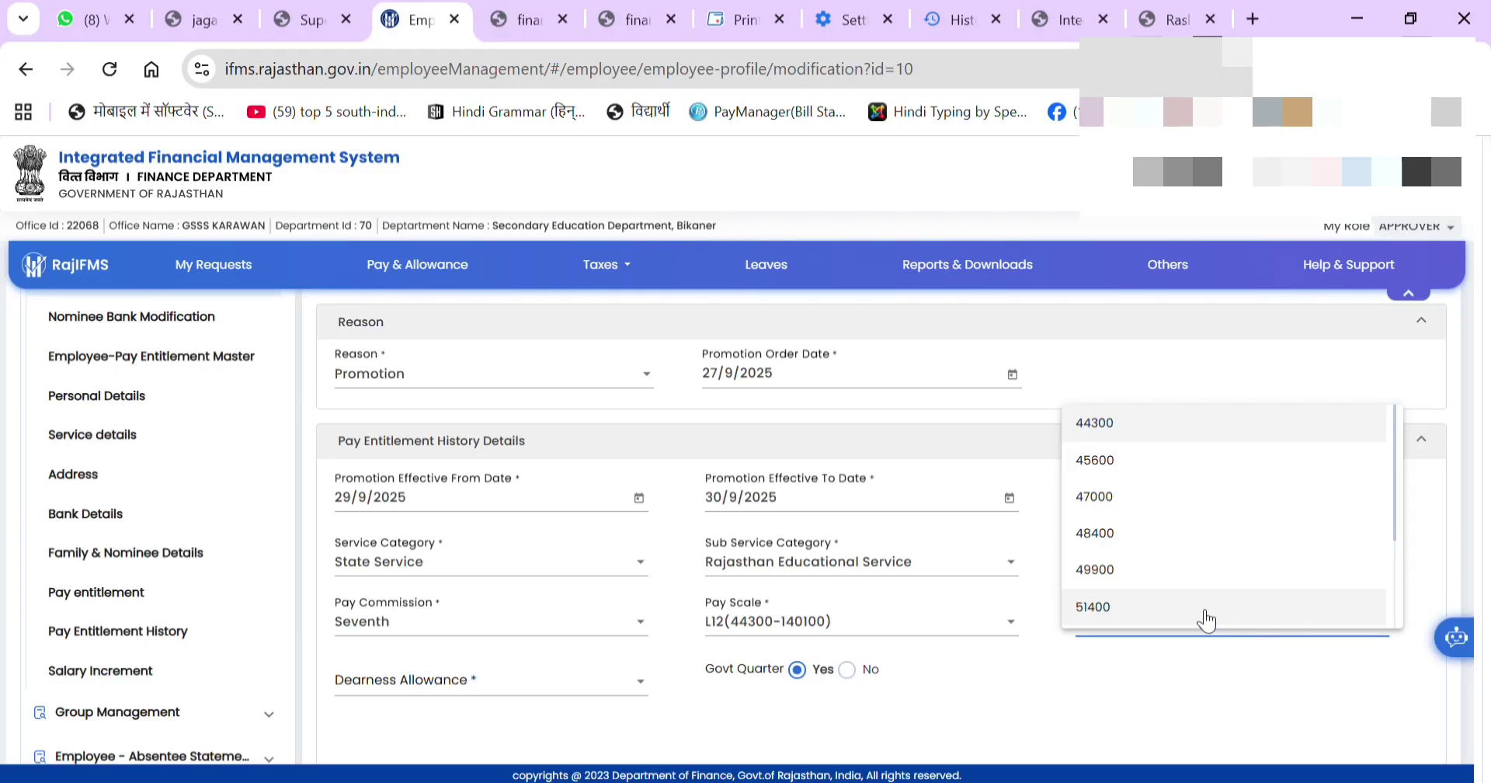
scroll(1186, 619, "down", 2)
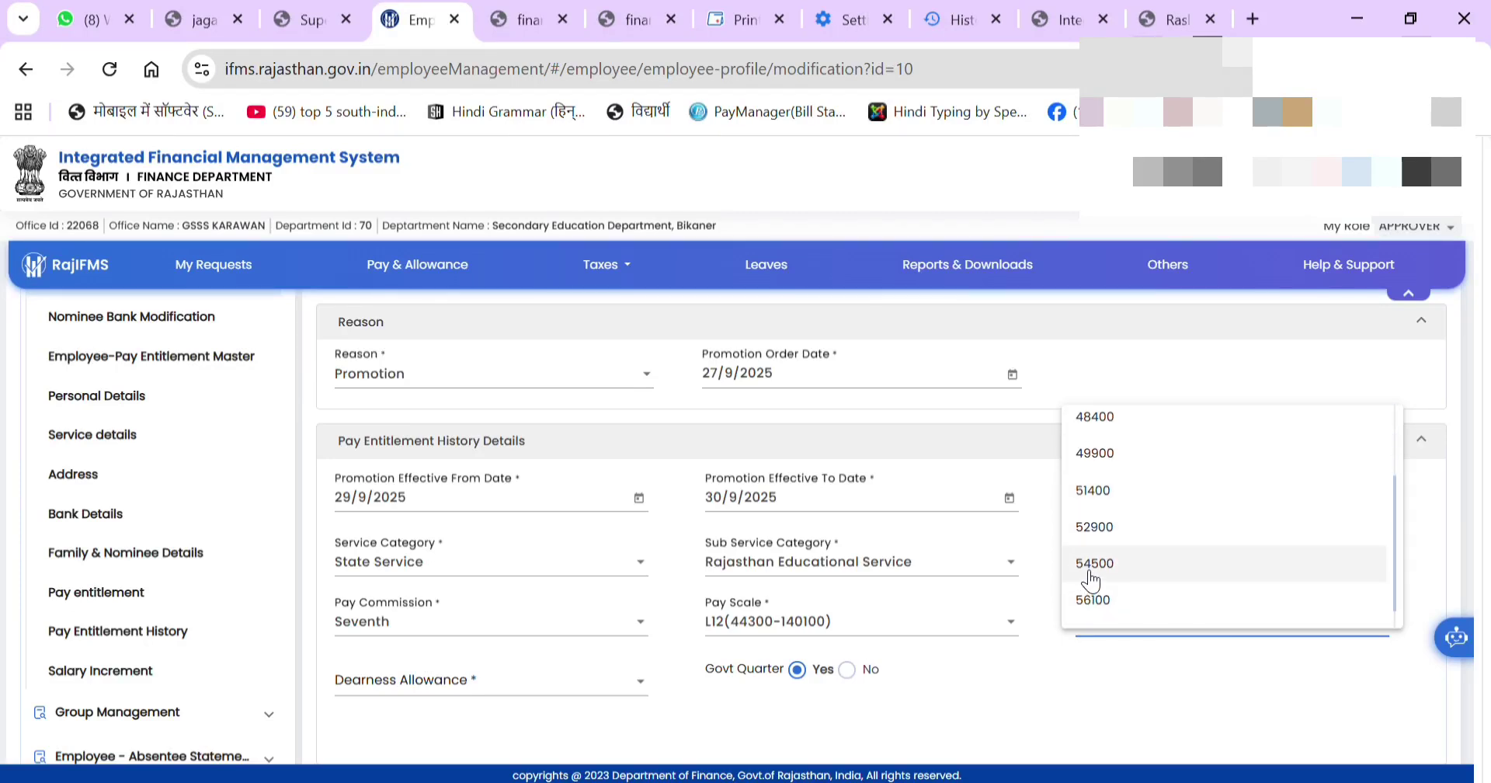
left_click(1096, 567)
left_click(498, 678)
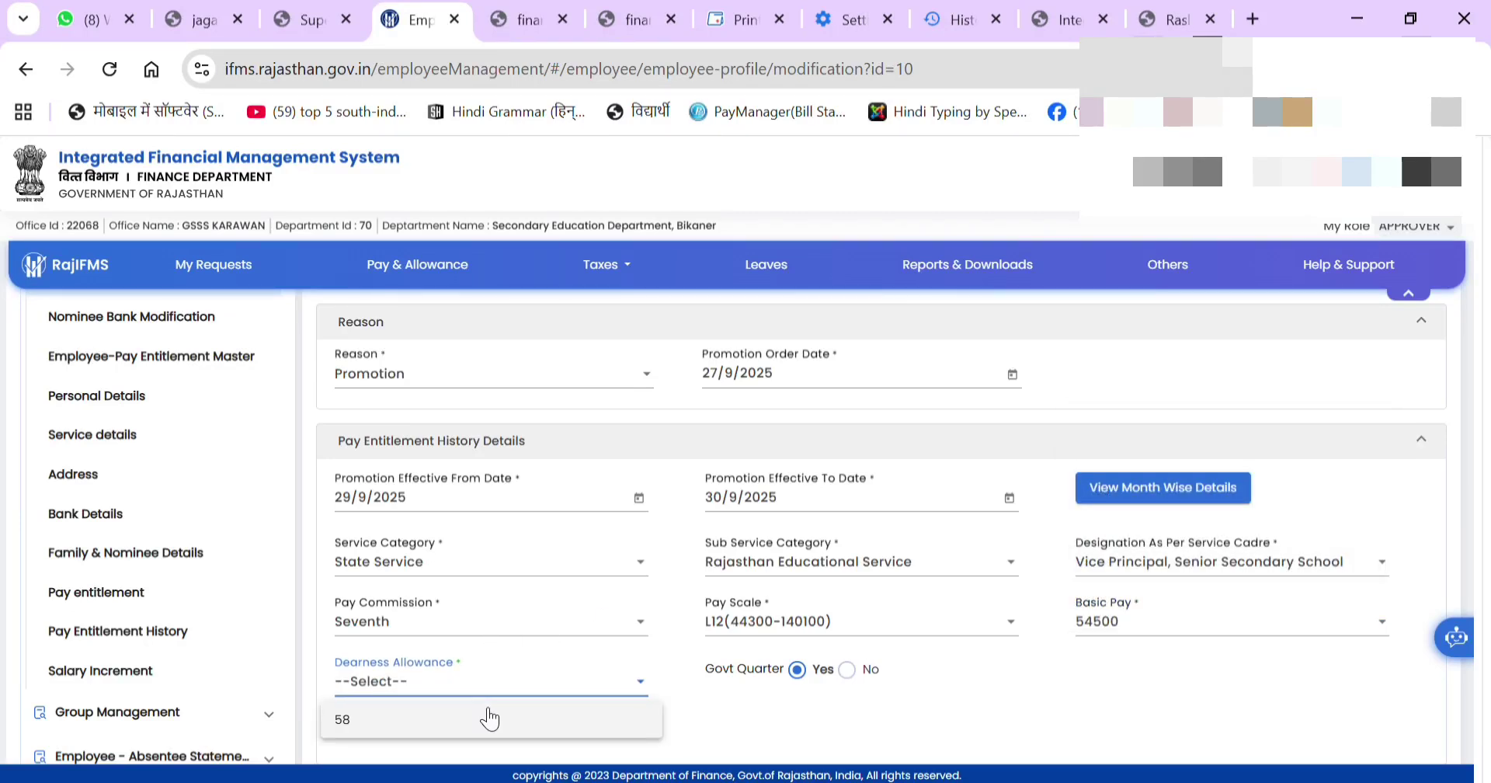
left_click(489, 715)
Set Govt Quarter to No and the house rent allowance to 10, and calculate the allowances
left_click(852, 669)
scroll(866, 676, "down", 3)
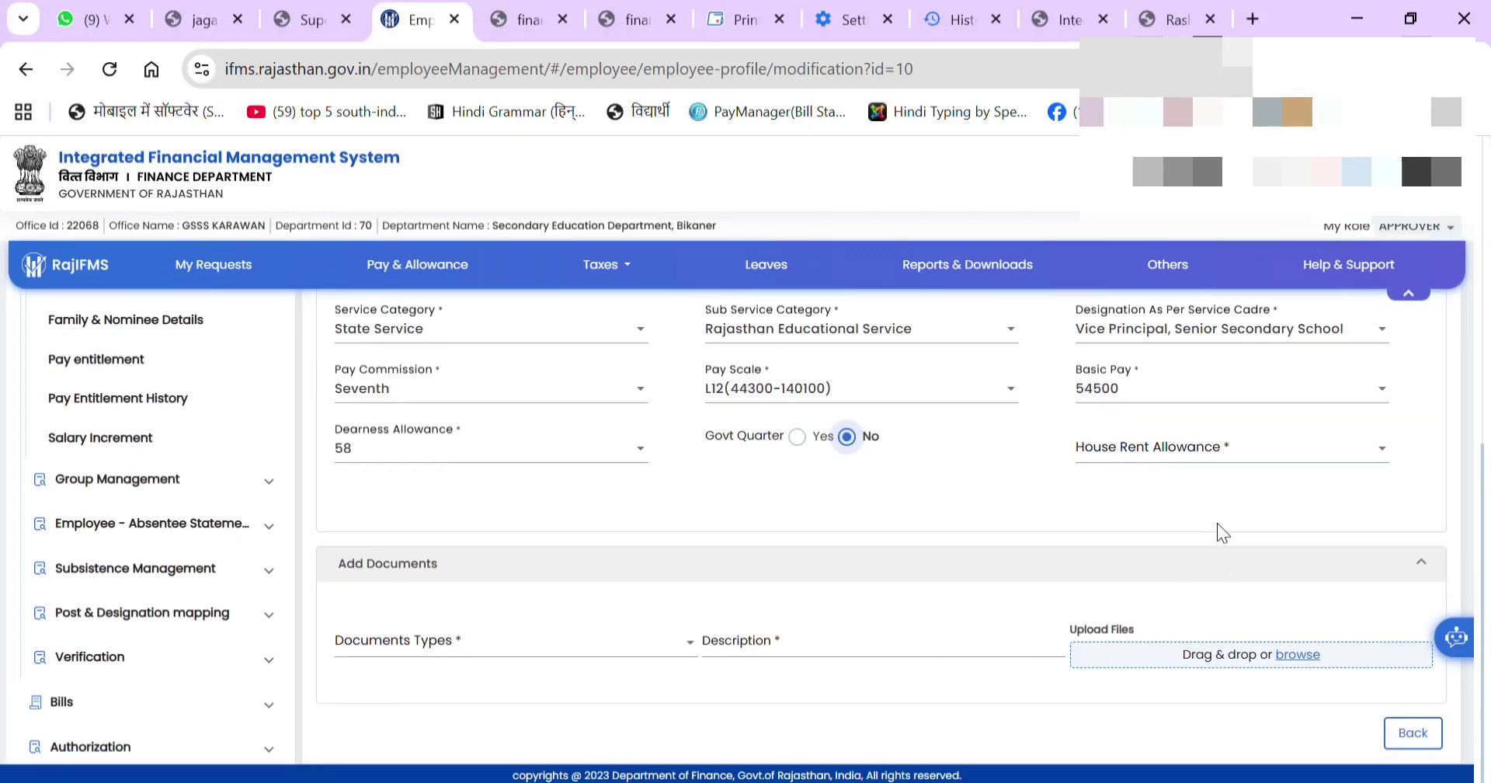
left_click(1241, 455)
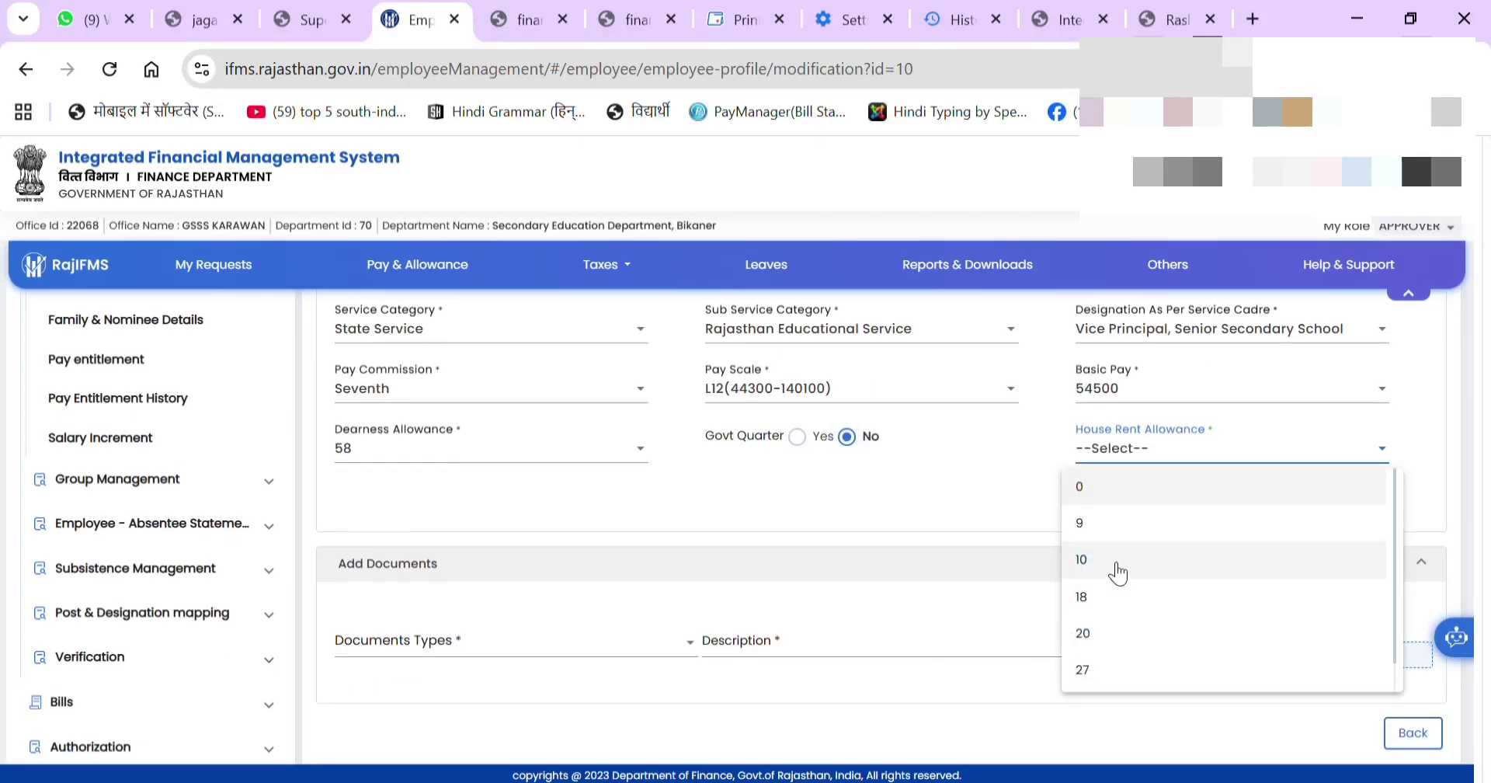
left_click(1118, 573)
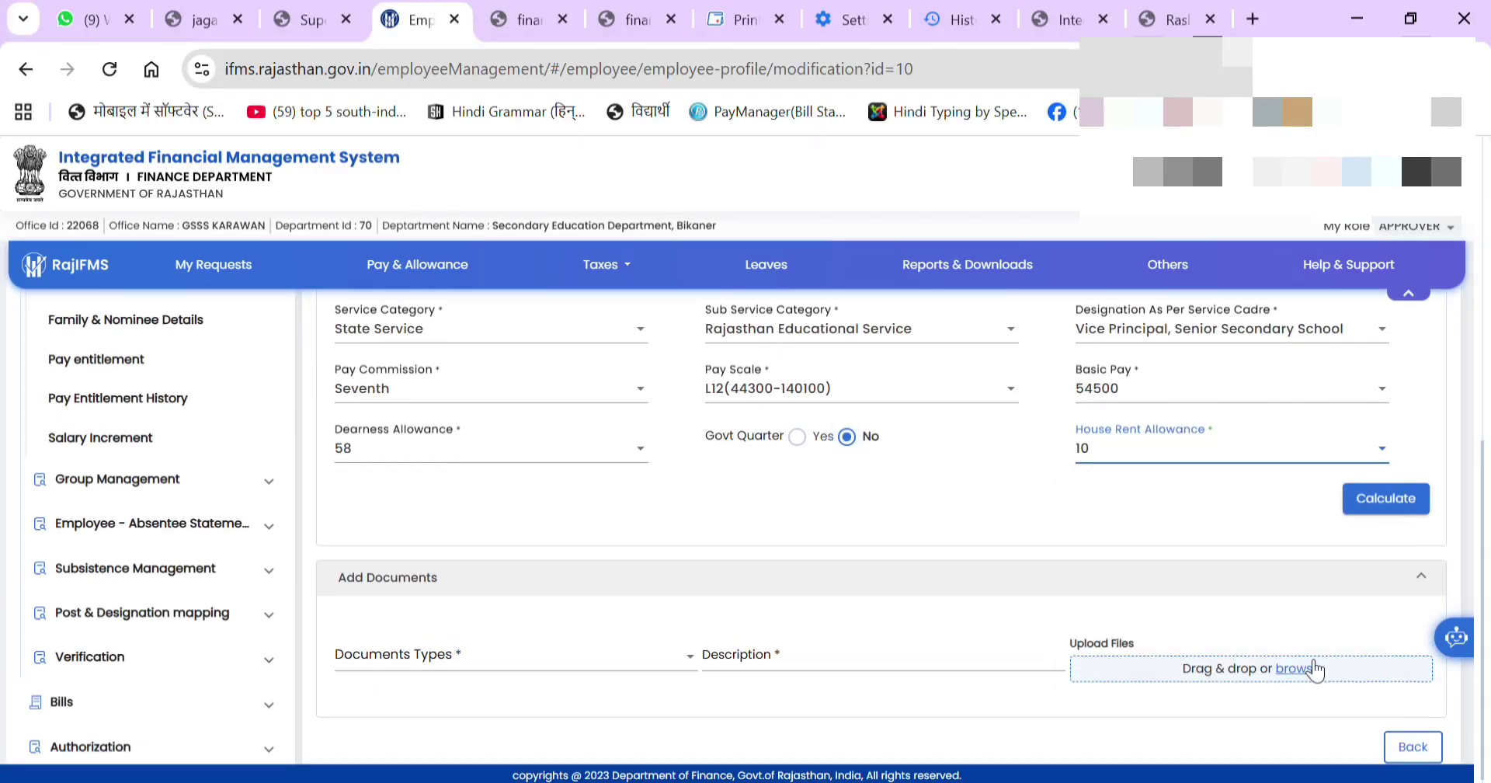
left_click(1394, 501)
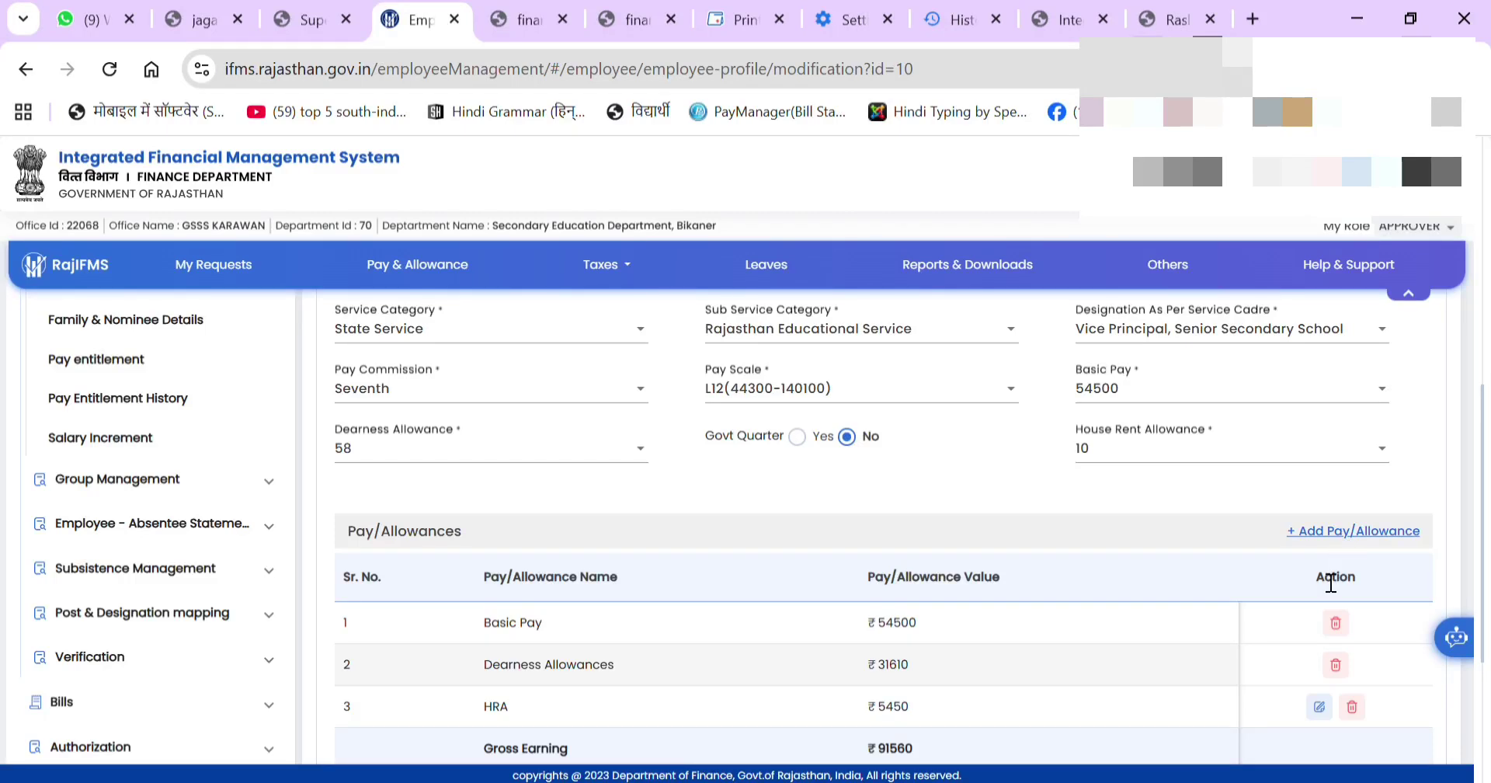
Review the calculated pay and allowances and add them as a pay entitlement details entry
scroll(1331, 574, "down", 2)
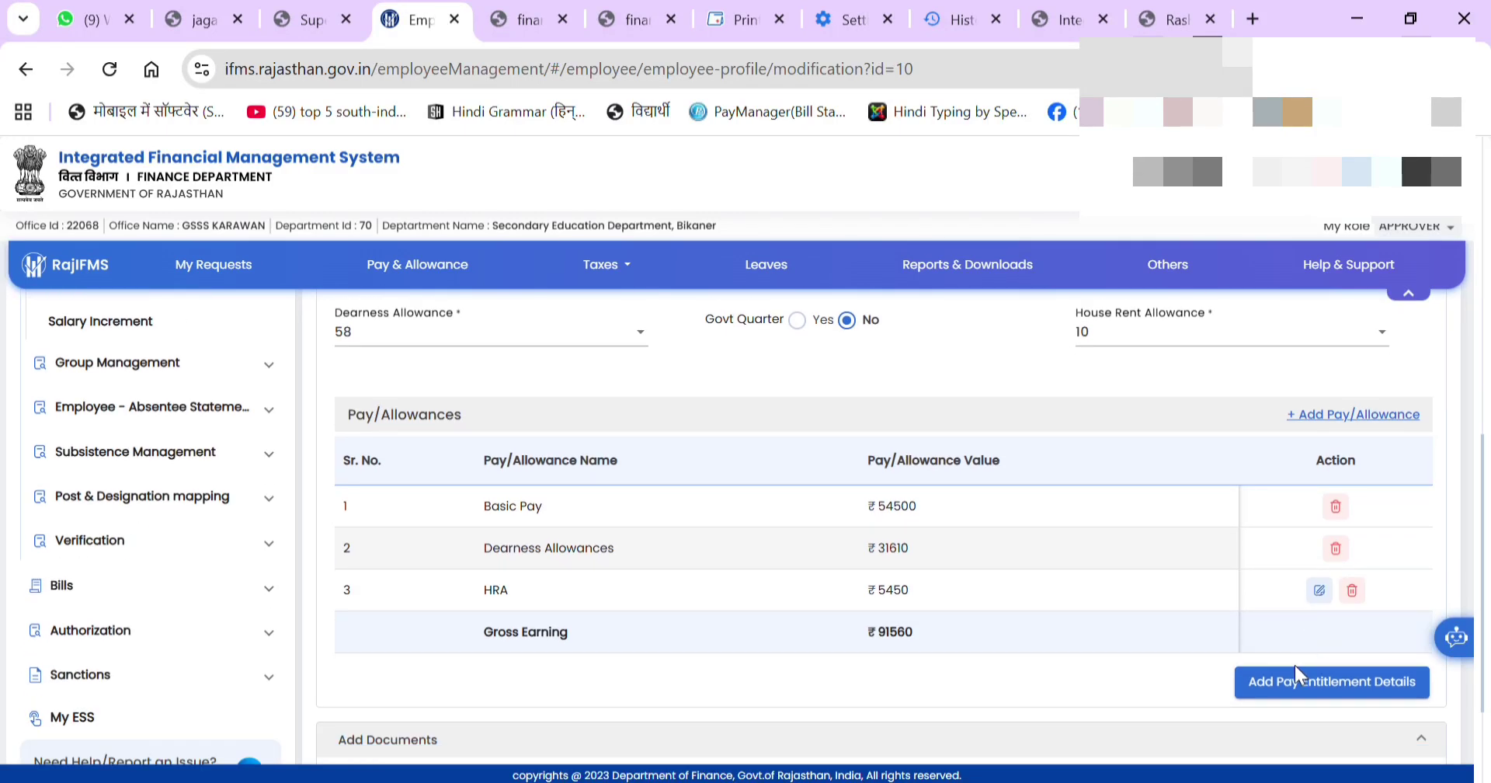
scroll(1255, 664, "down", 3)
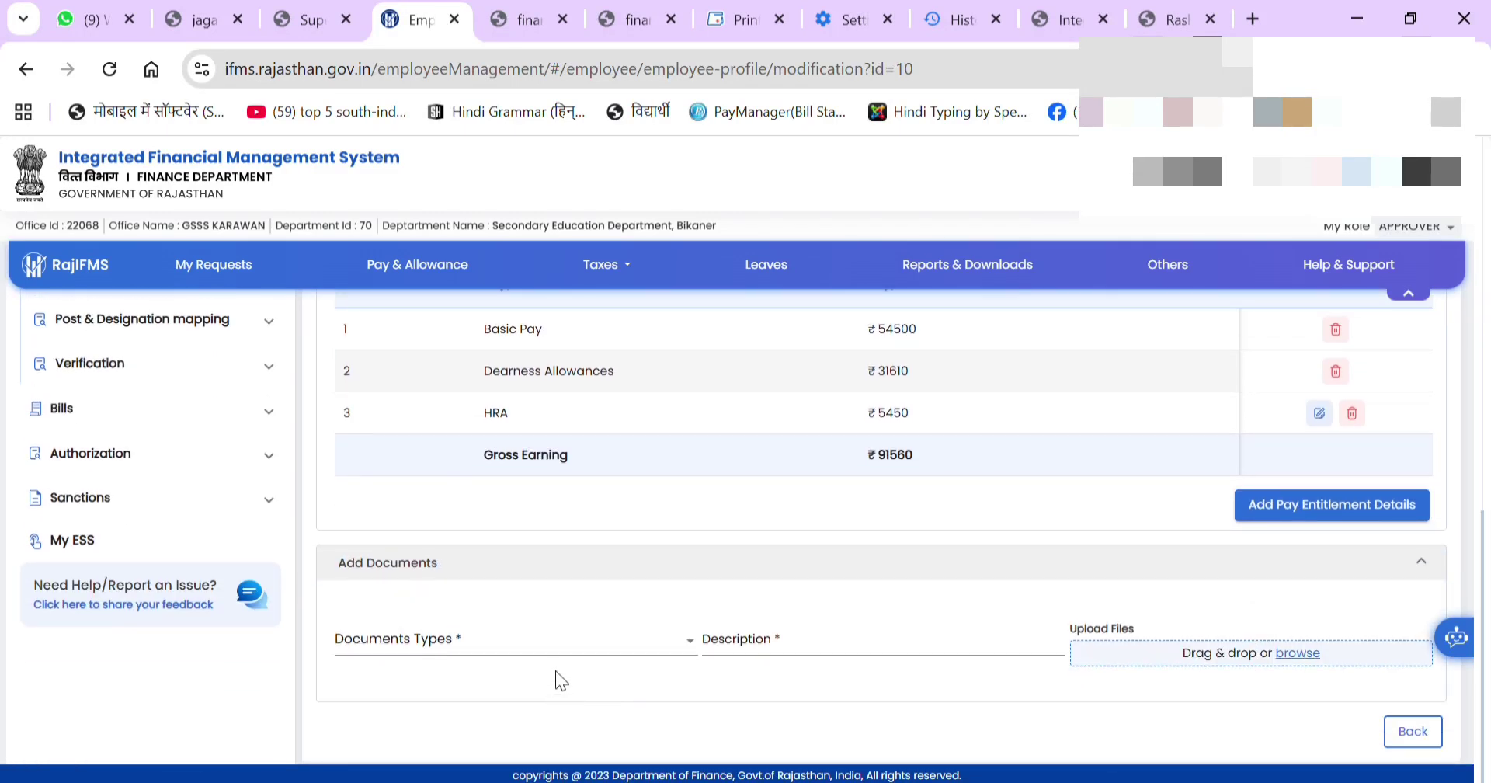
scroll(893, 657, "up", 2)
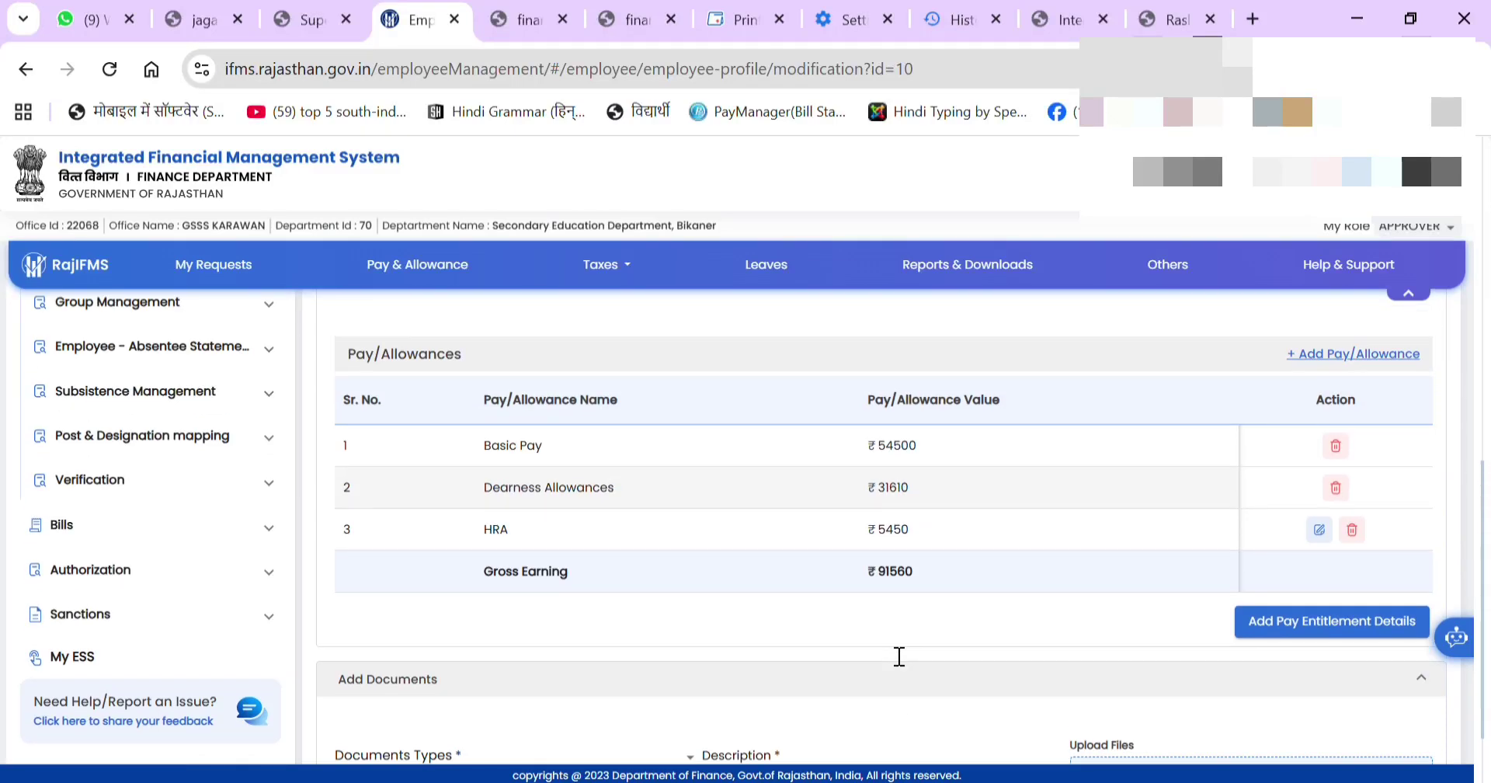
scroll(899, 656, "up", 2)
scroll(912, 652, "down", 3)
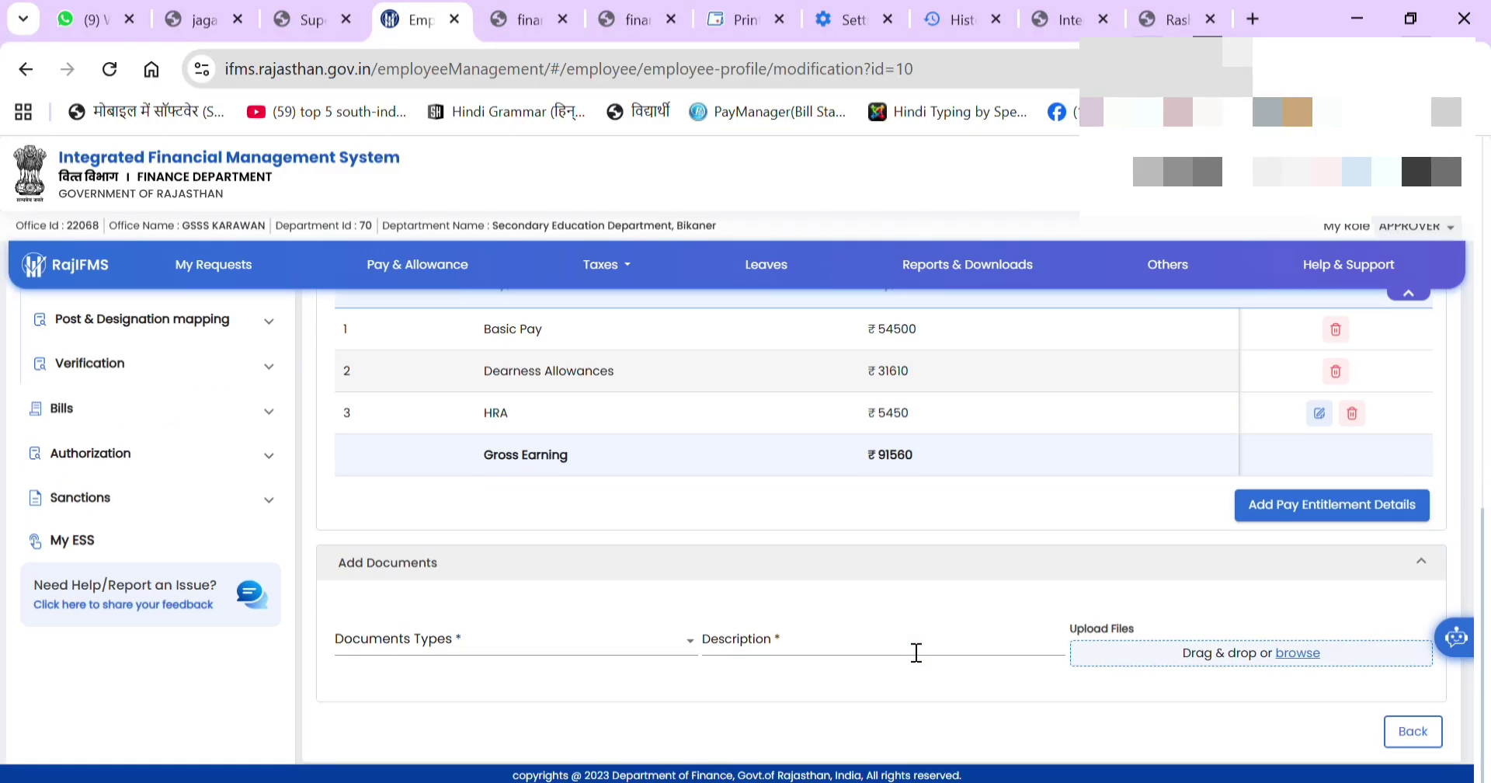
scroll(1147, 563, "up", 3)
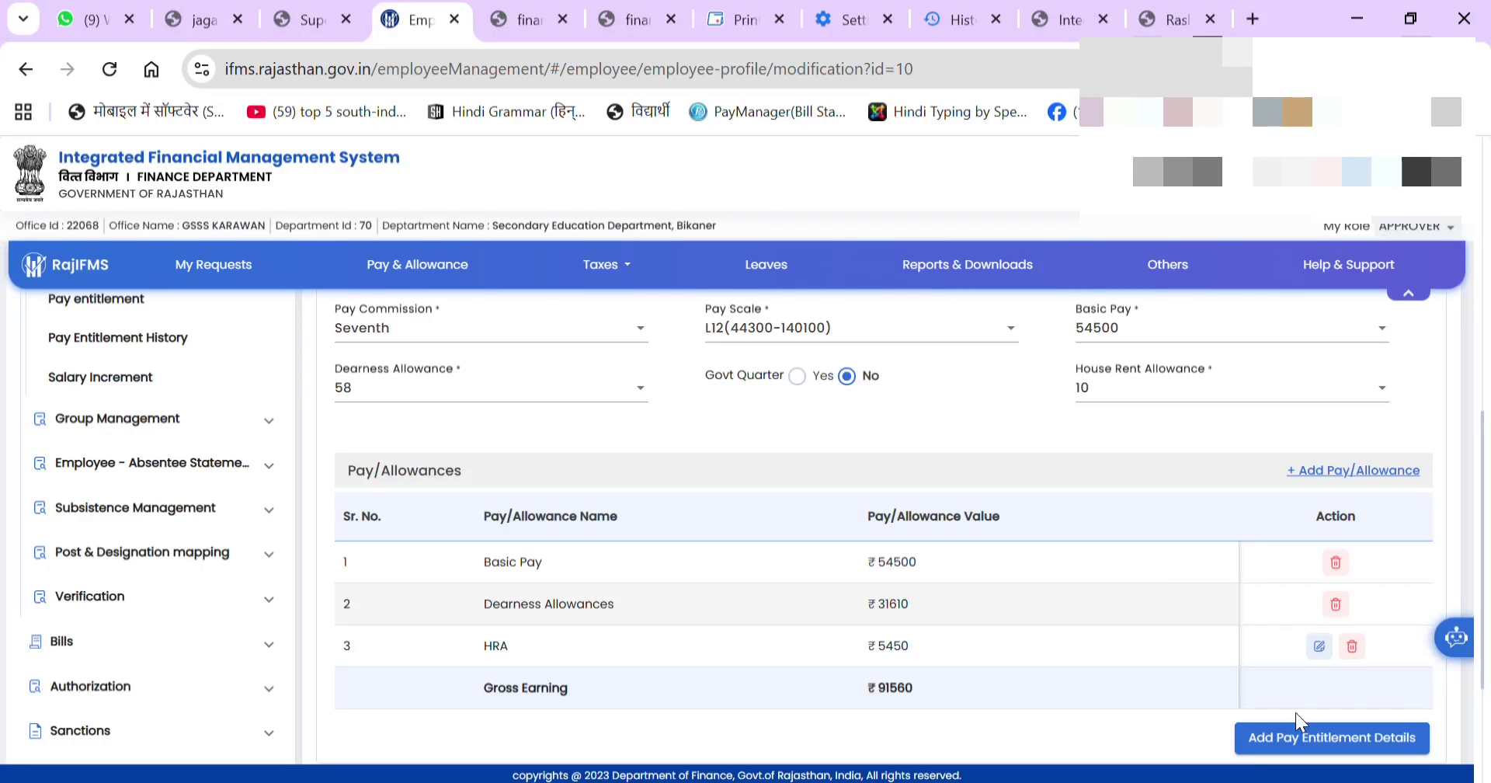
left_click(1311, 737)
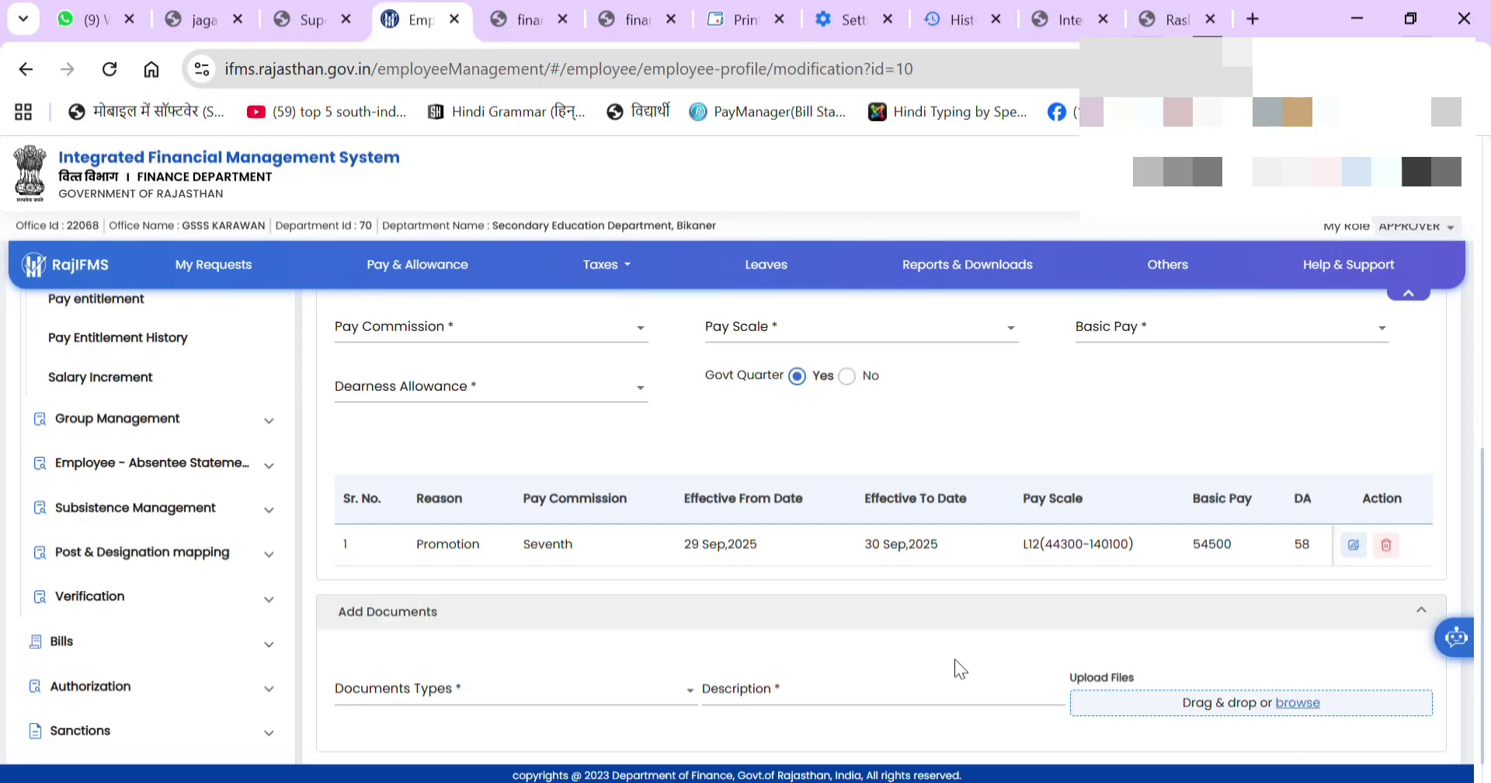
Upload the employee's arrear PDF with document type Pay Entitlement and the description "arrear sheet"
scroll(637, 724, "down", 1)
left_click(548, 636)
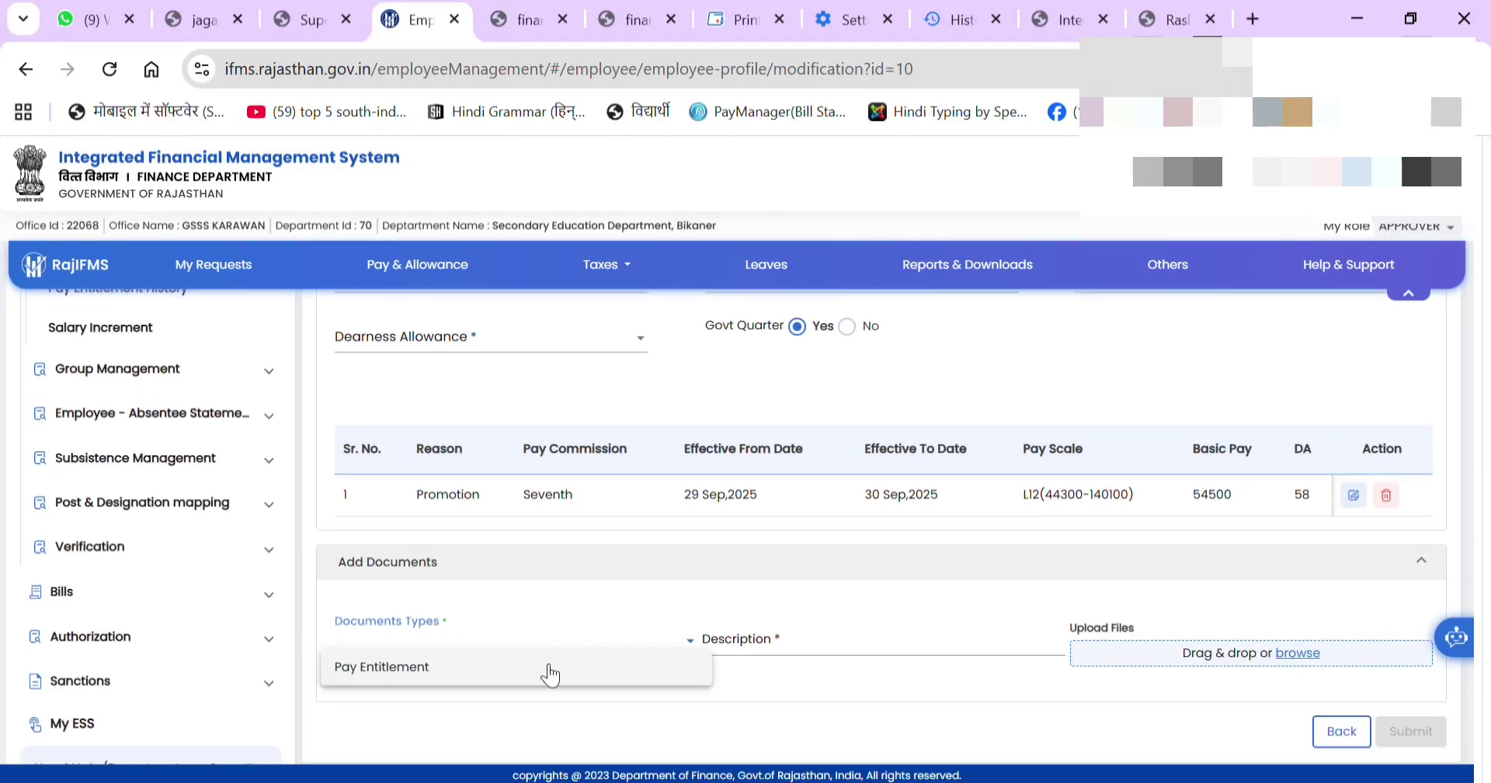
left_click(549, 669)
left_click(830, 655)
type("ar")
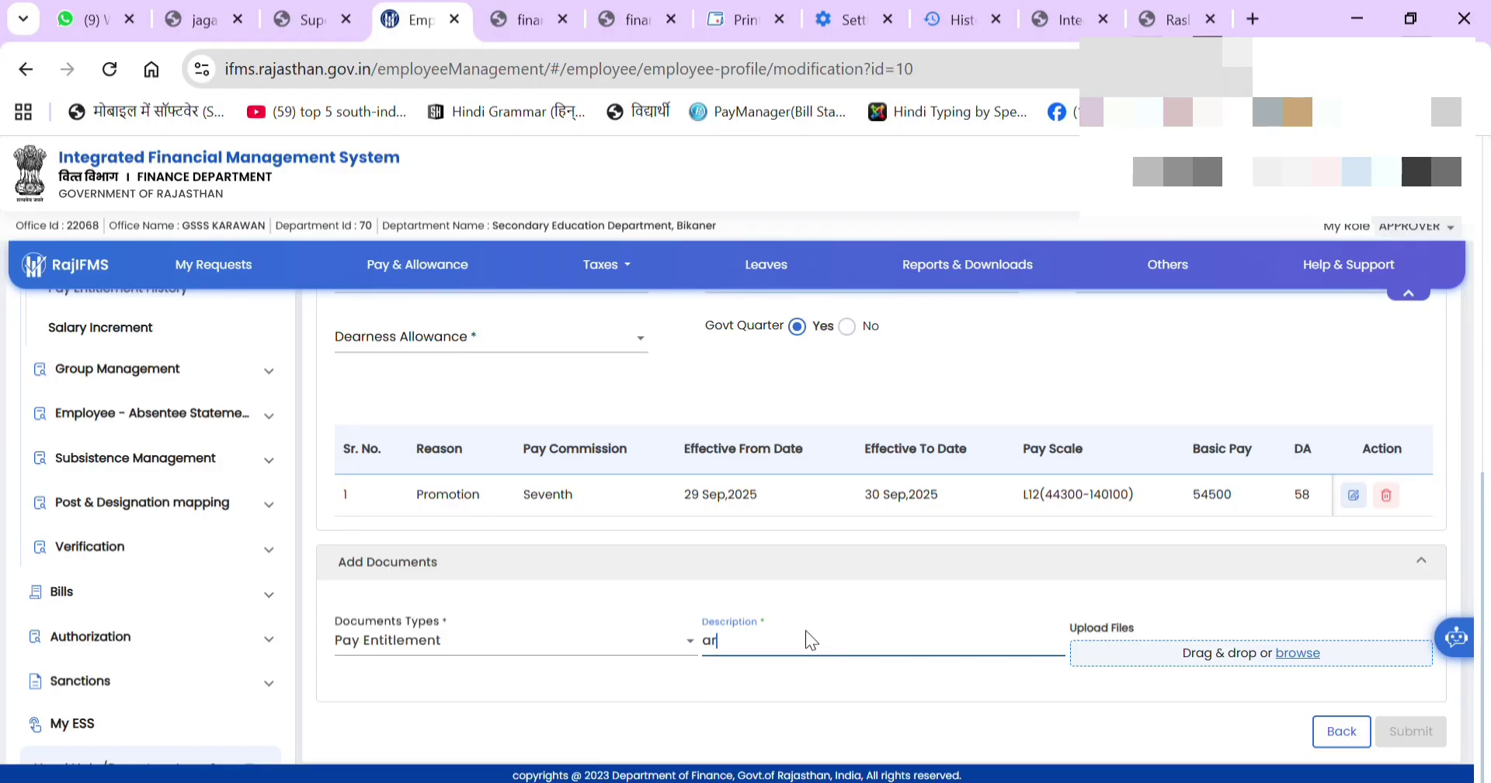
type("rear sheet")
left_click(1077, 670)
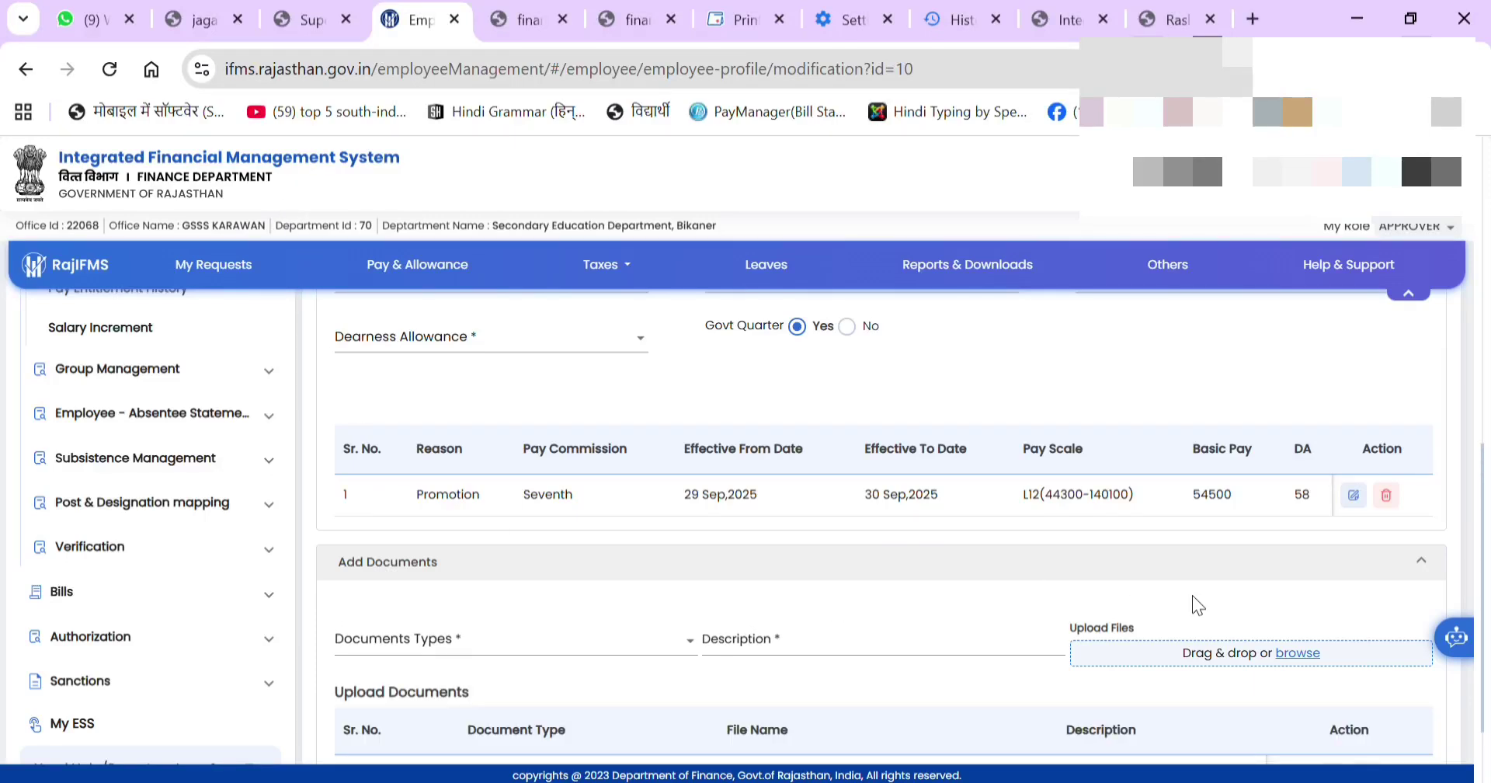
Submit the pay entitlement request with its uploaded document and download the generated unsigned order
scroll(1192, 603, "down", 2)
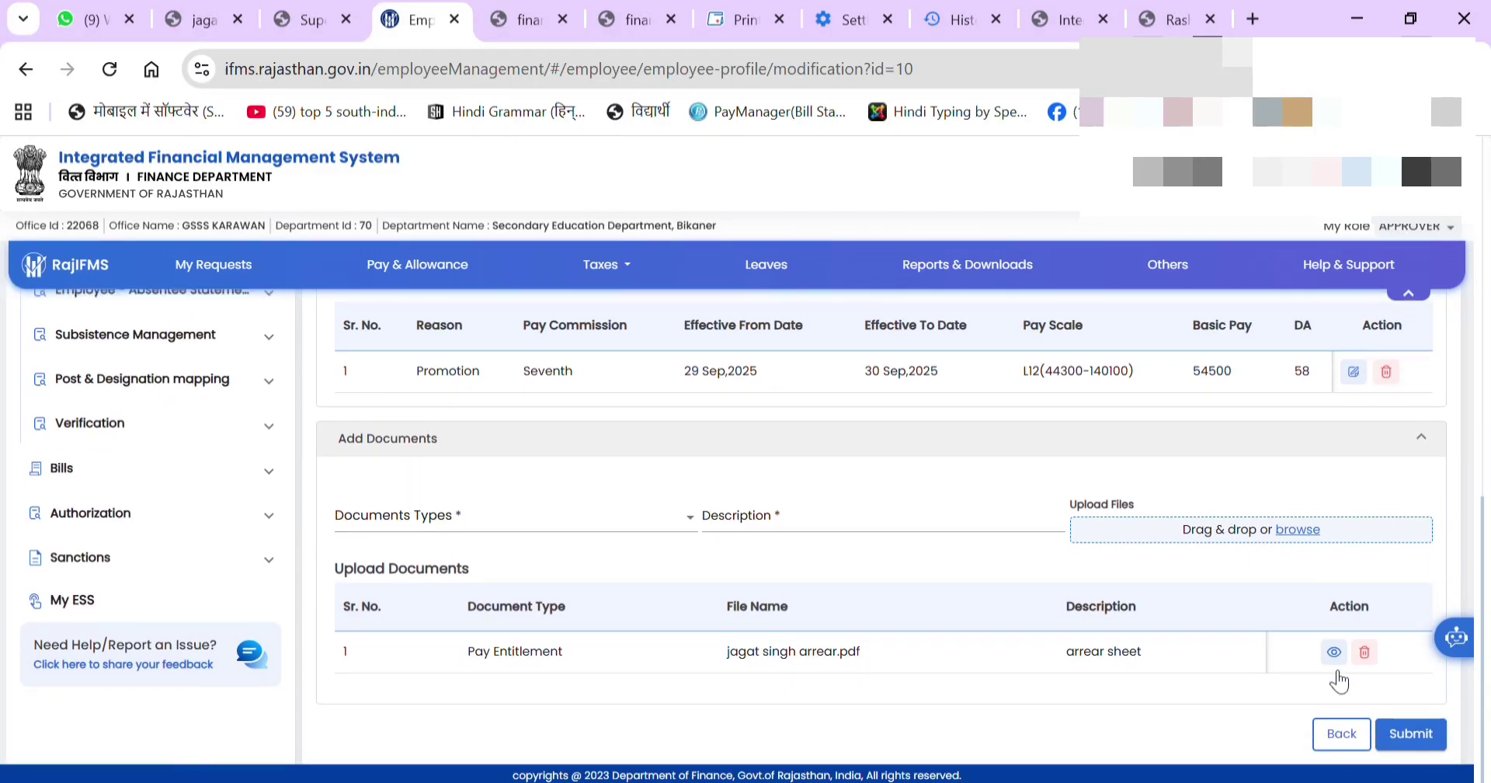
left_click(1411, 738)
left_click(759, 582)
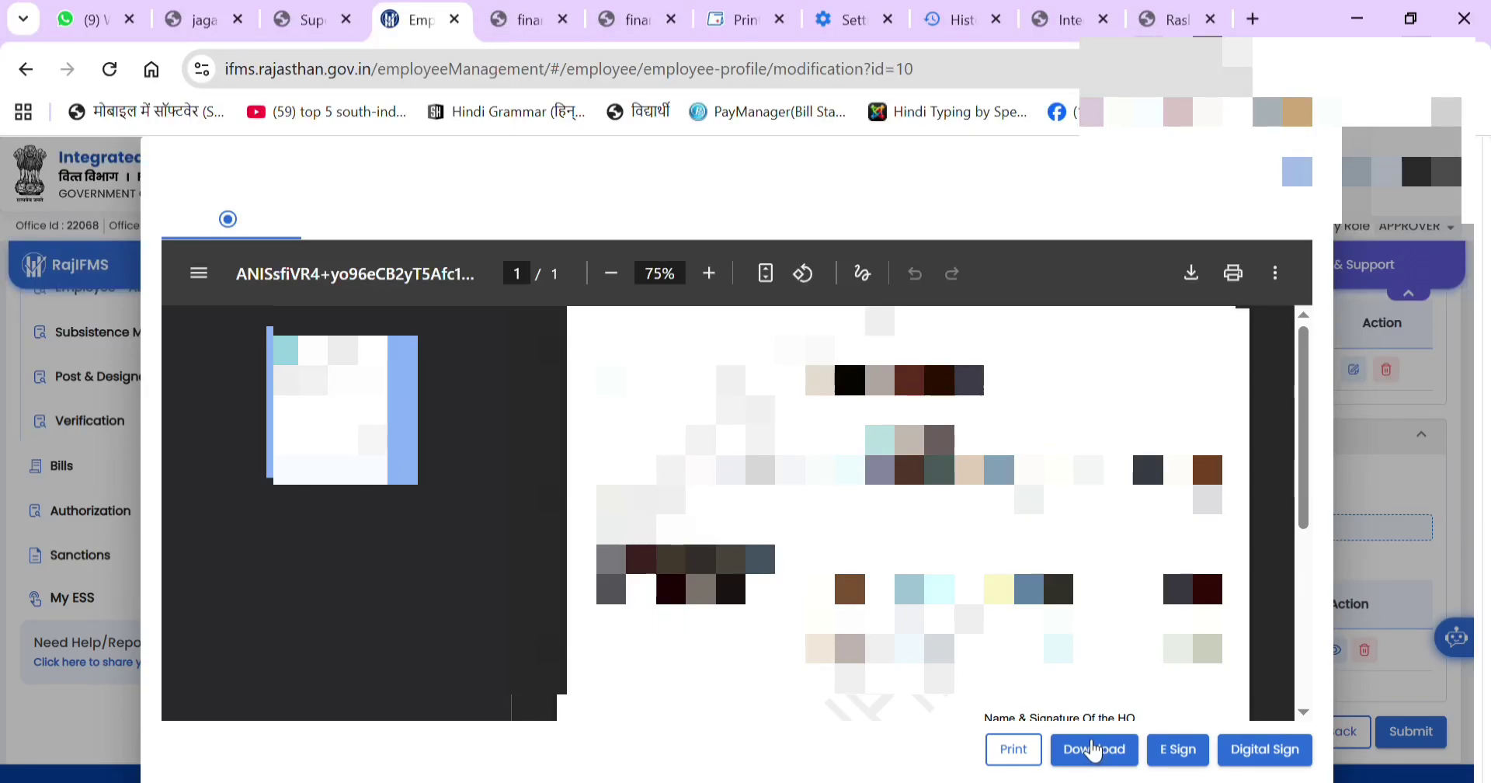
left_click(1095, 749)
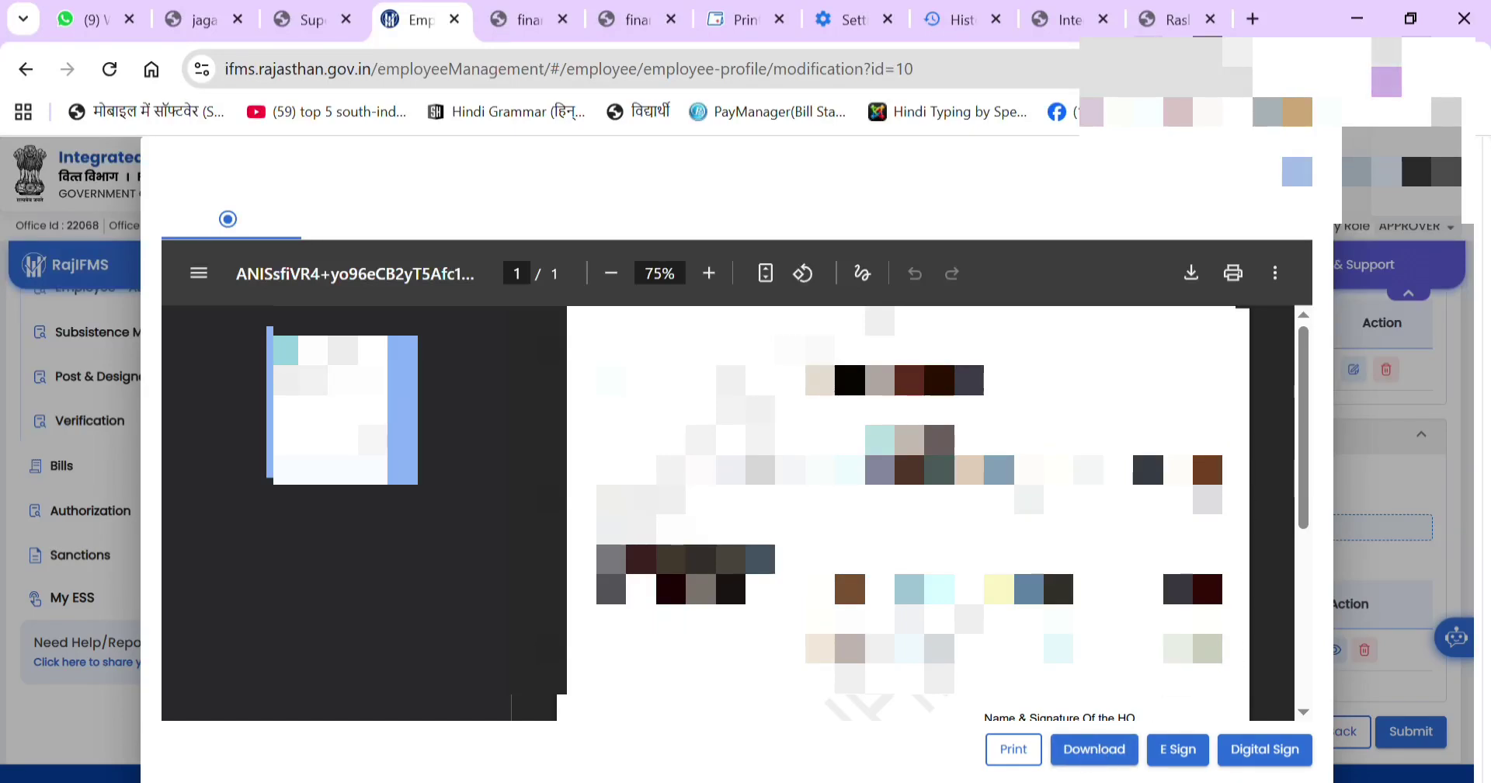
Start E Sign for the order, enter the Aadhaar number, give the authentication consent and request the OTP
left_click(1161, 746)
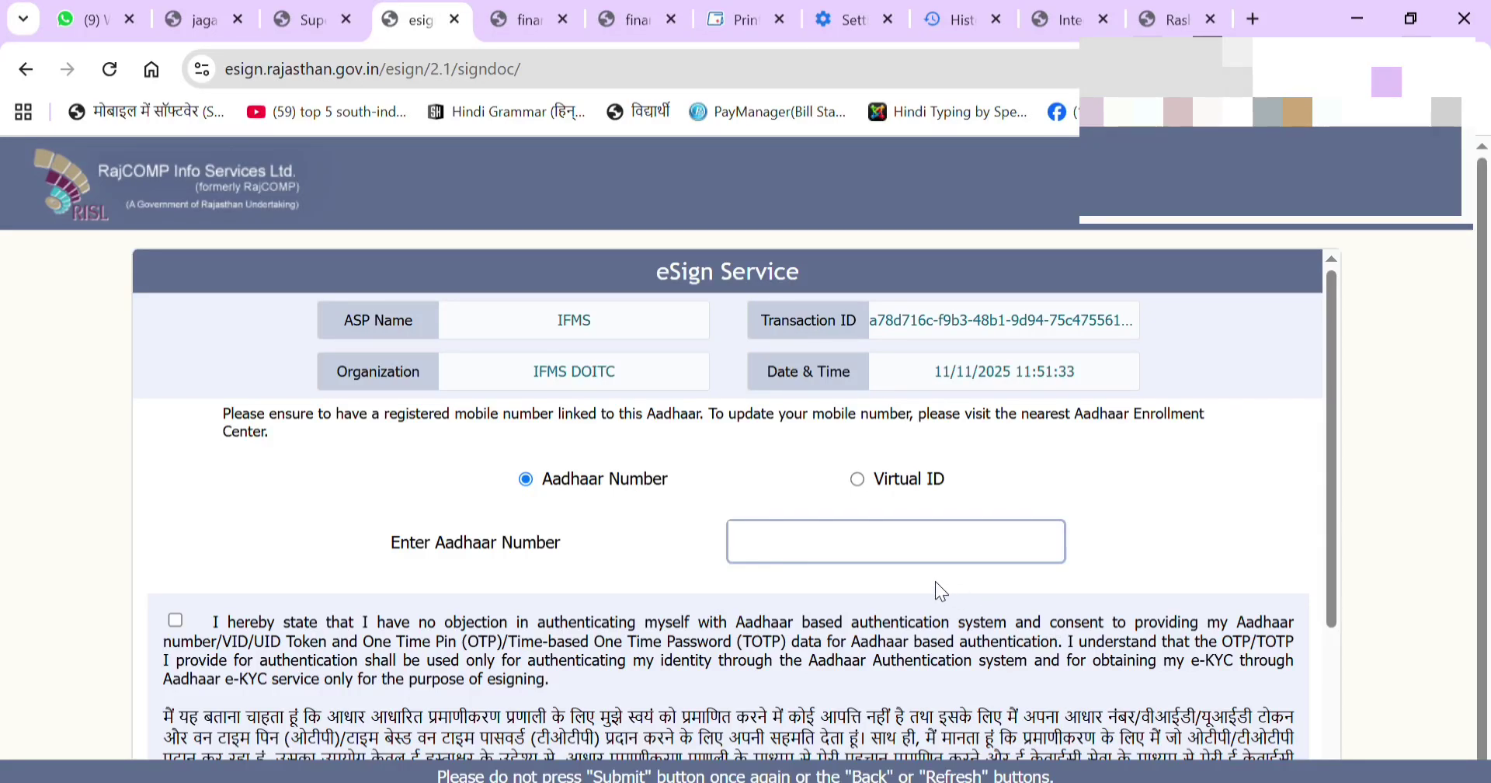
left_click(931, 560)
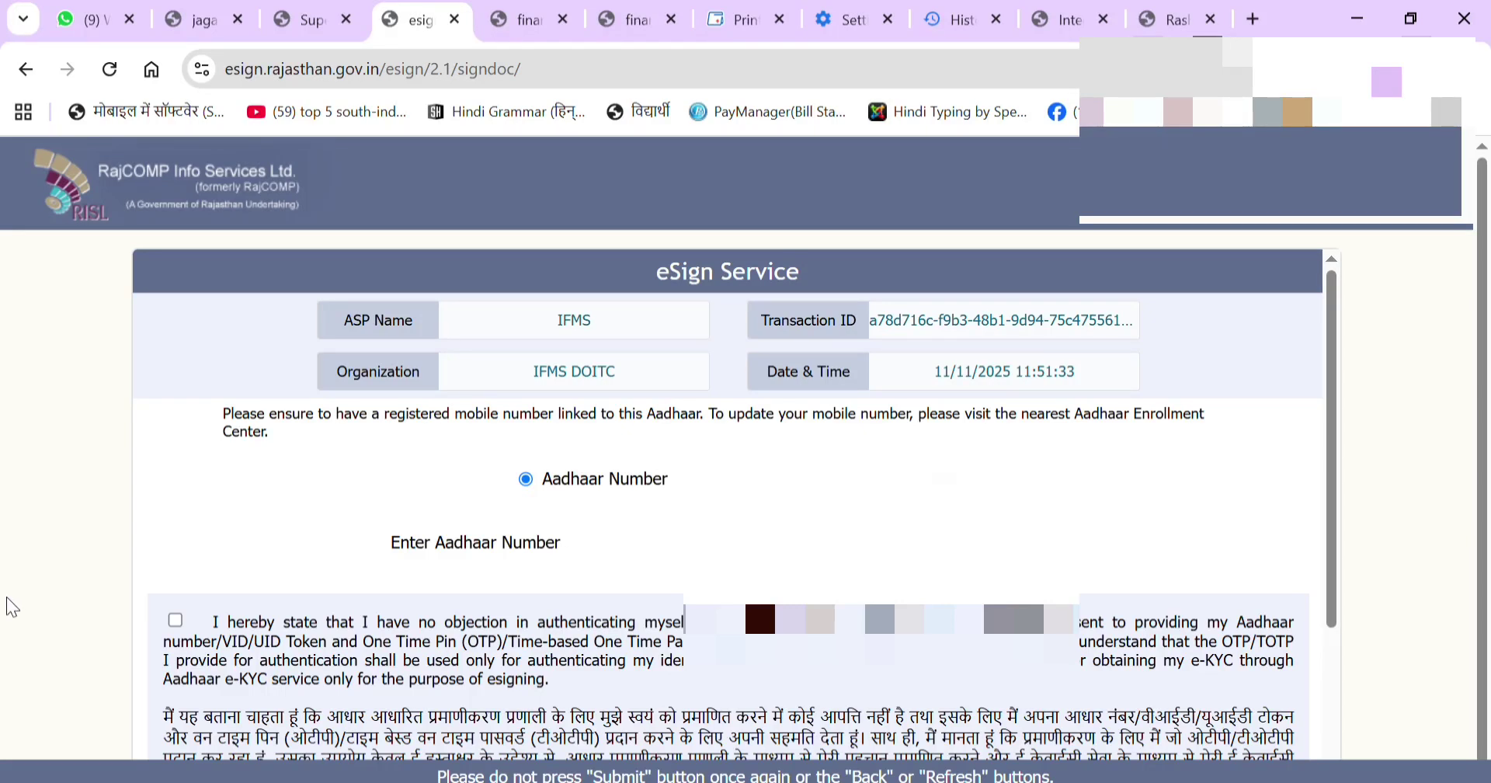
left_click(176, 619)
scroll(307, 651, "down", 2)
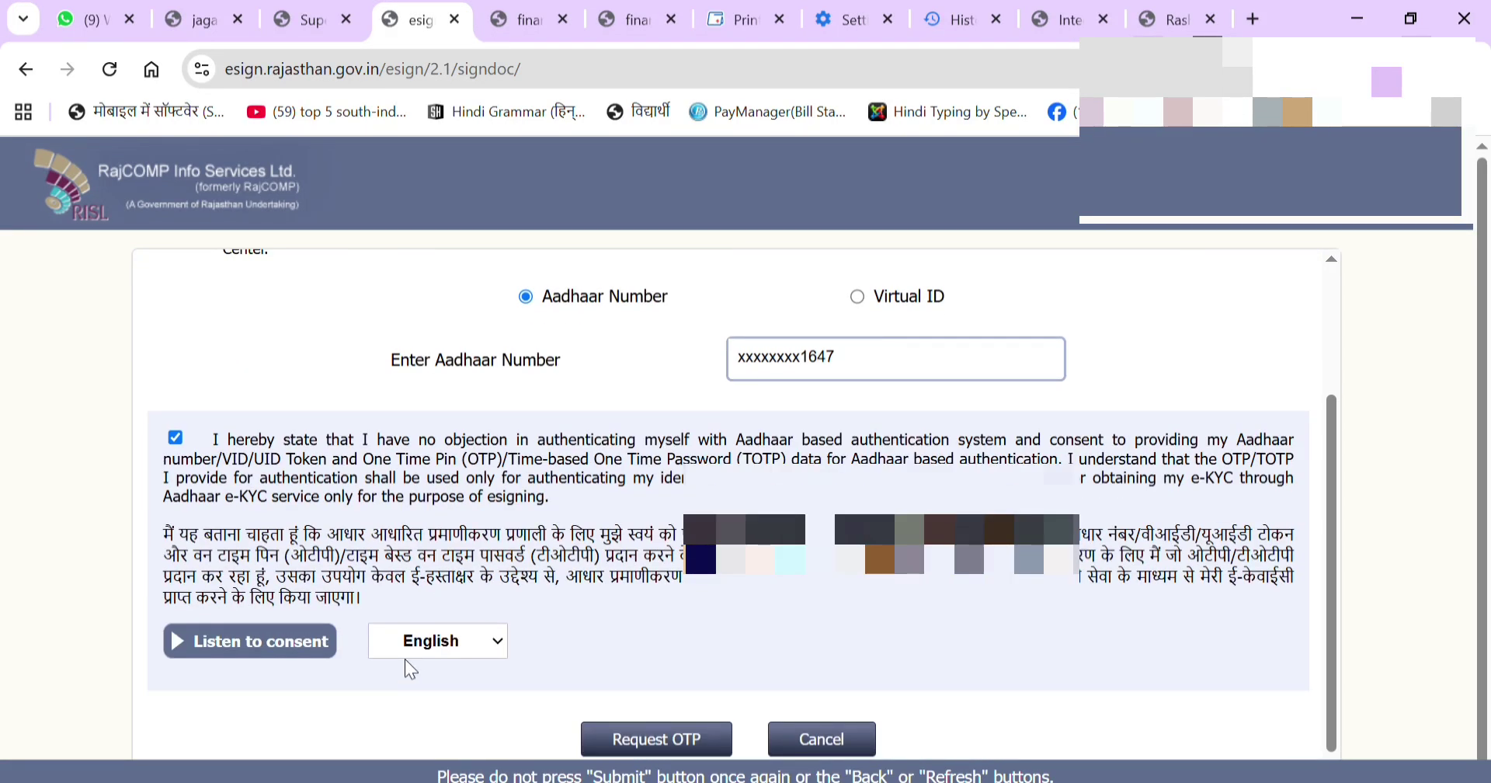
left_click(676, 742)
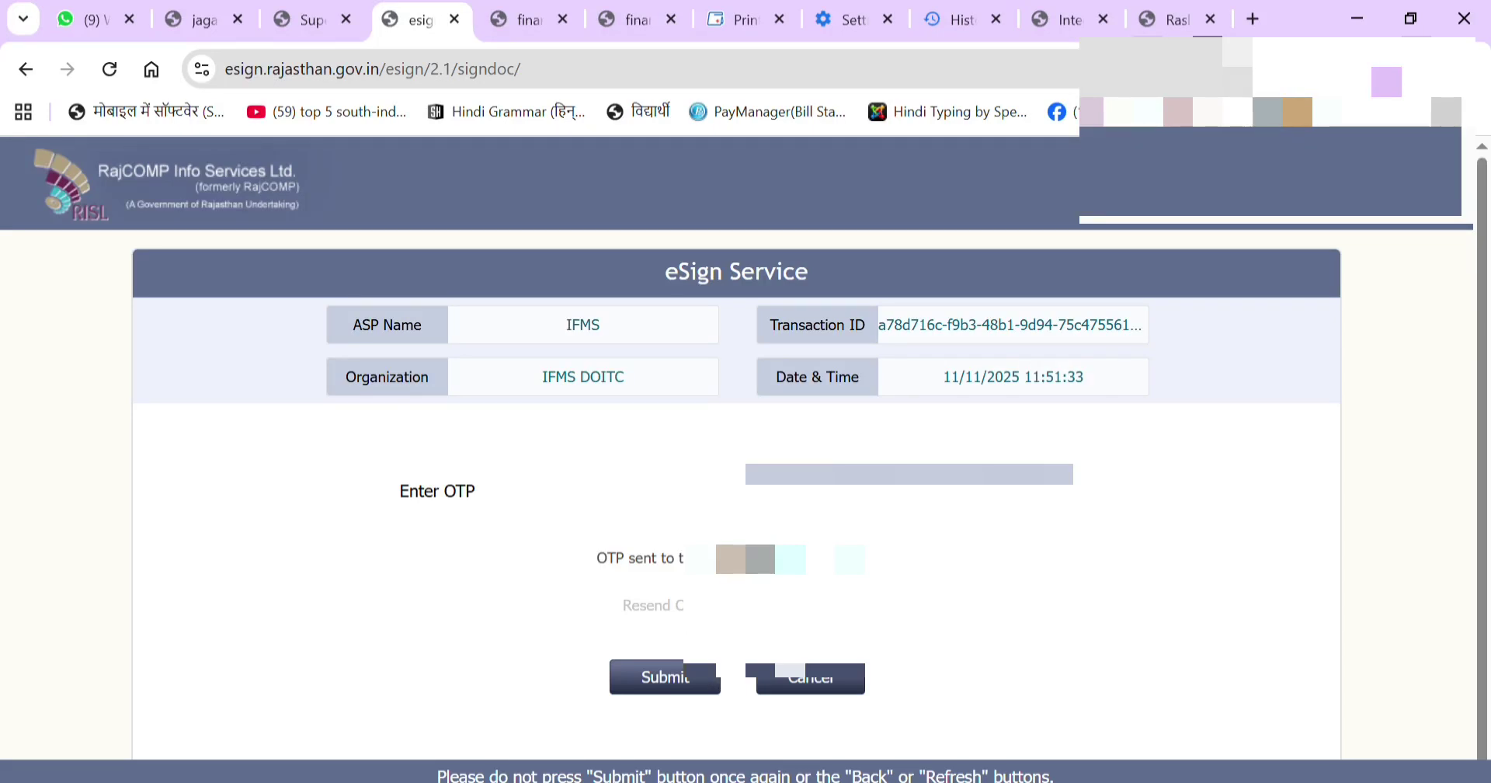
Enter and submit the OTP to e-sign the order, and acknowledge the saved request
key("Return")
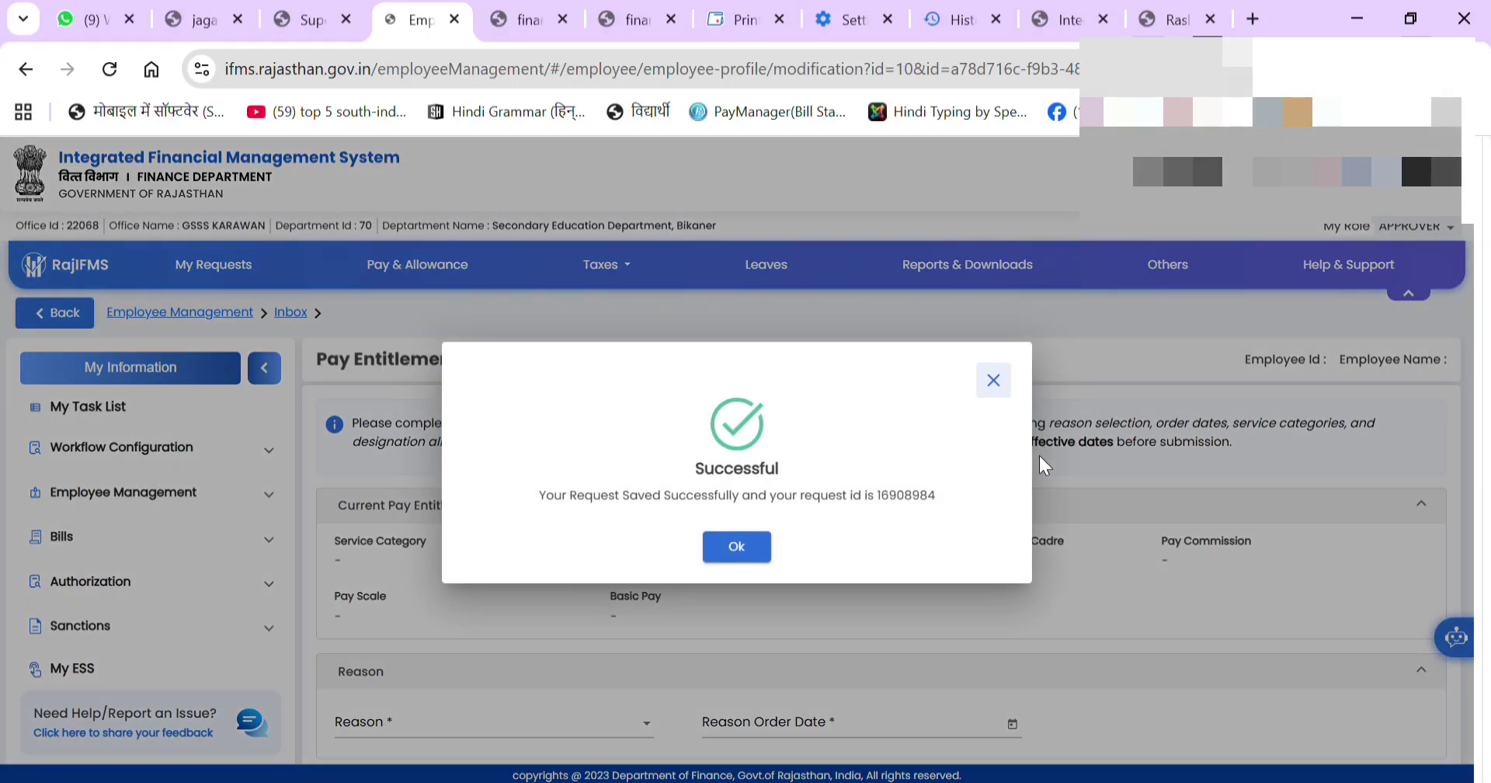
left_click(734, 548)
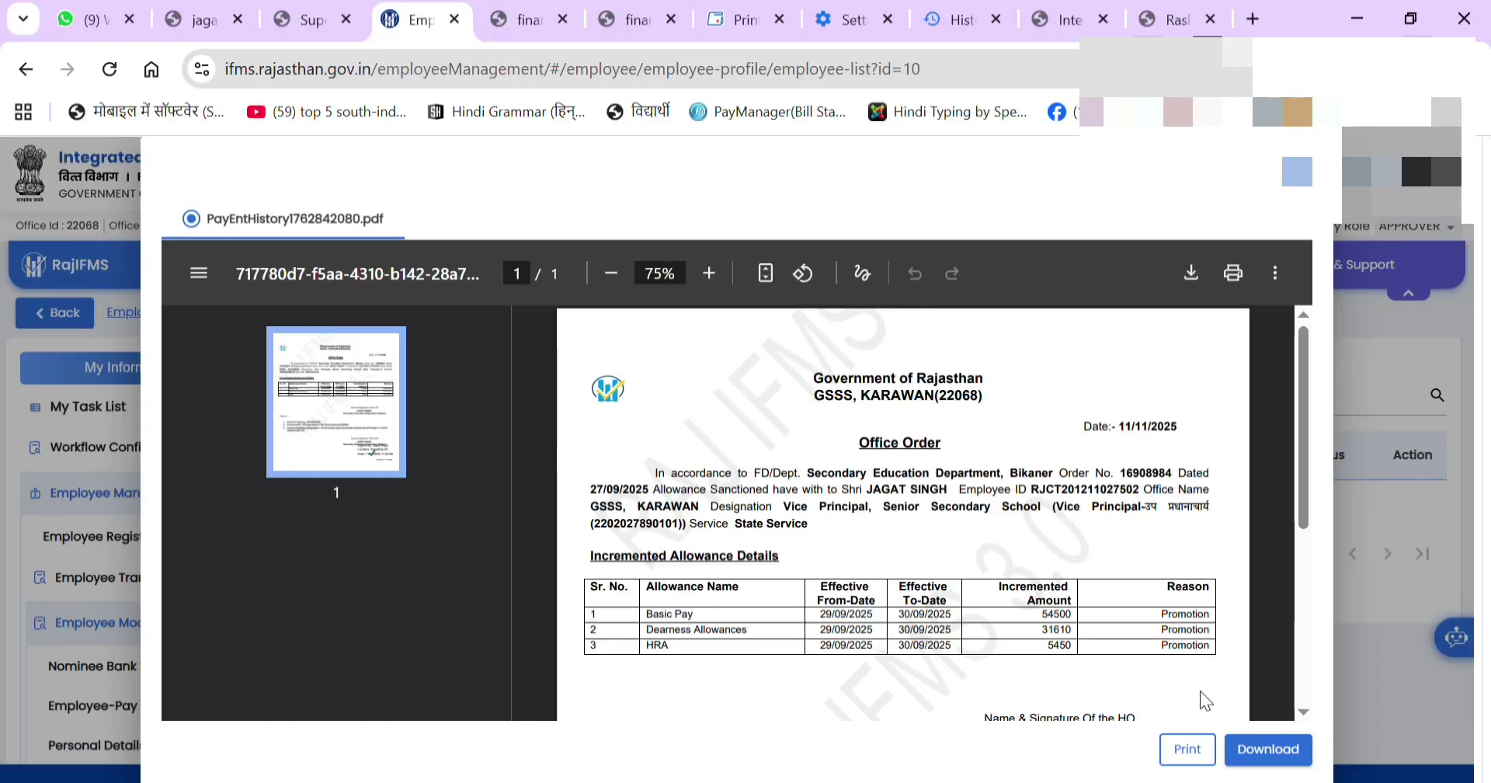
Download the signed office order PDF and print it
left_click(1253, 749)
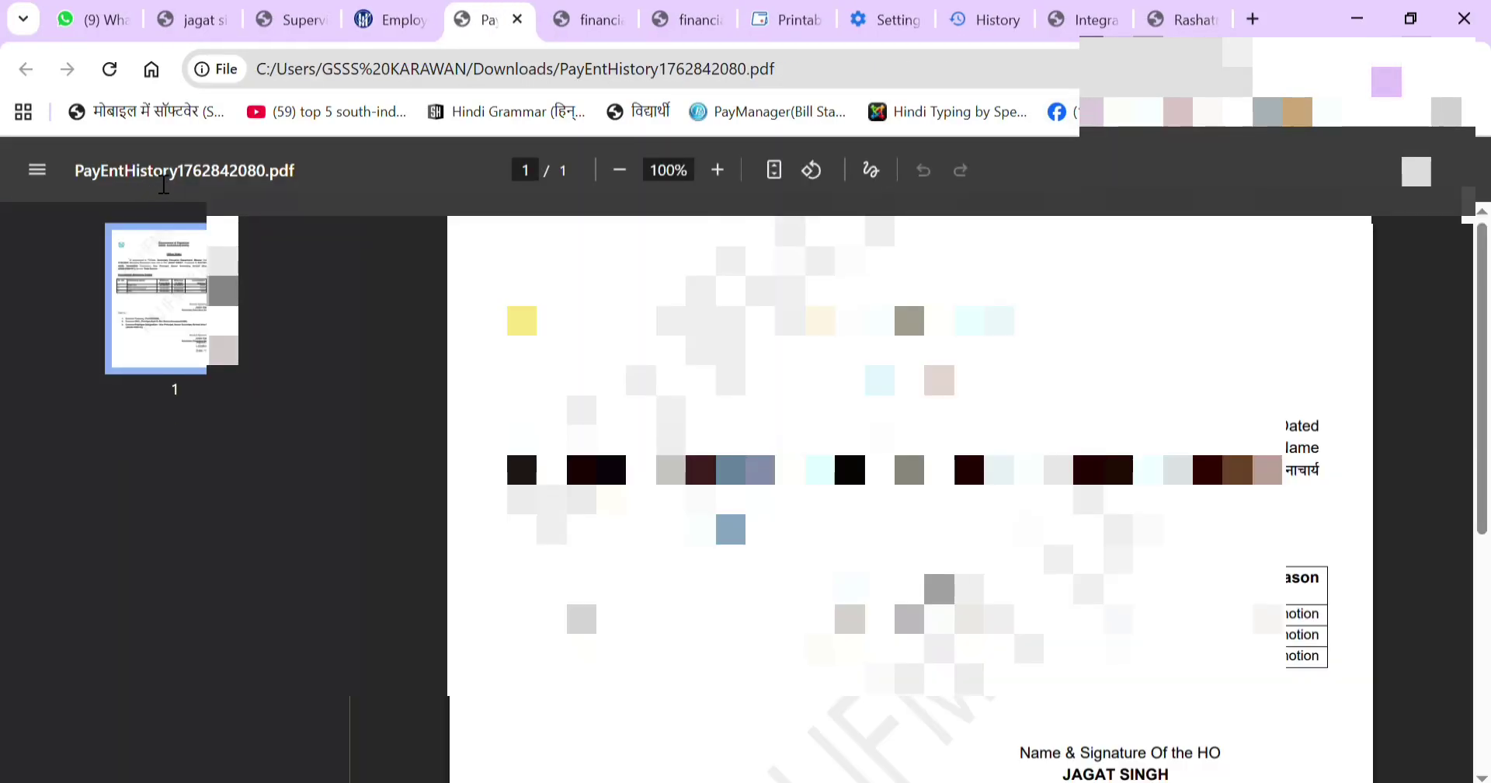
left_click(406, 21)
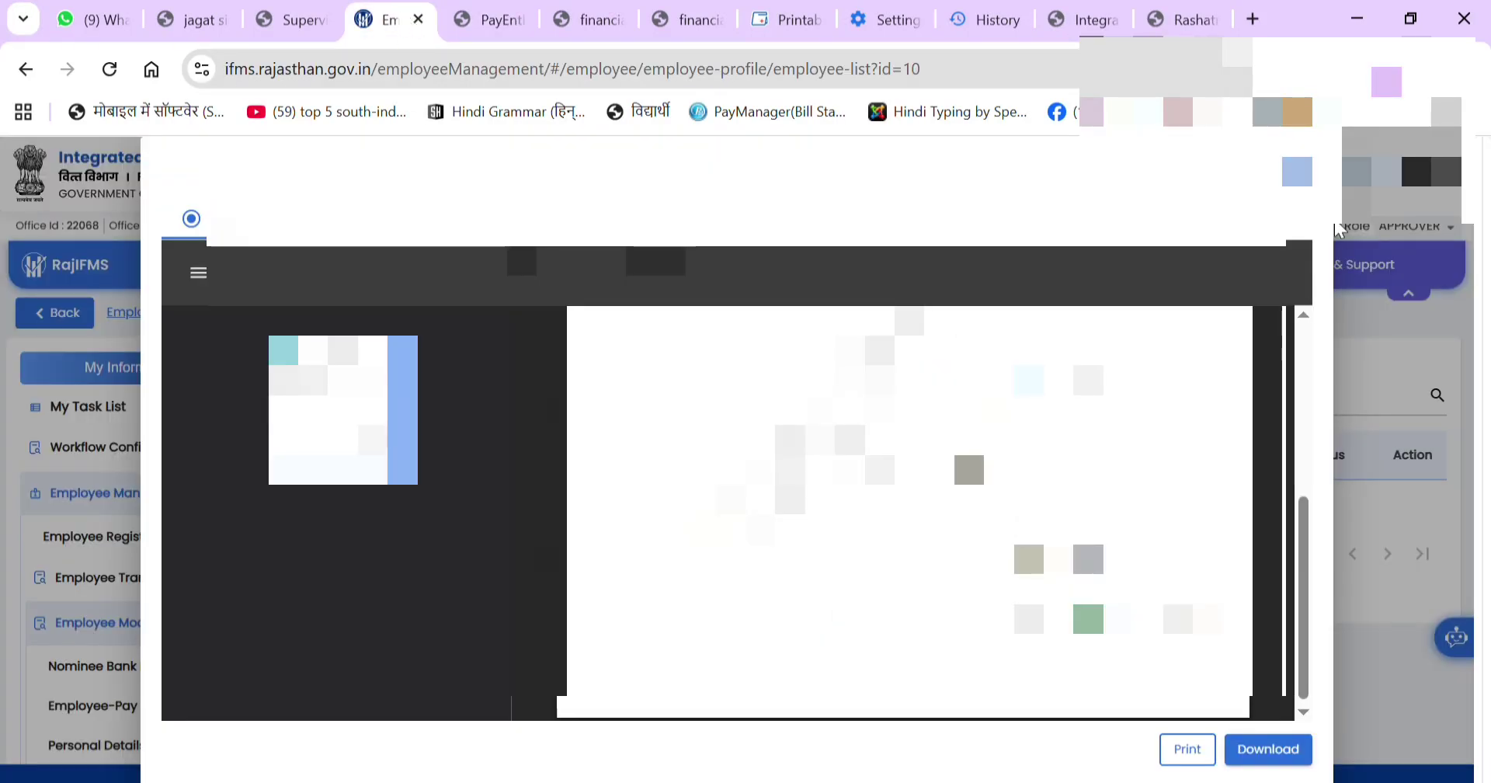
left_click(495, 30)
scroll(908, 466, "down", 5)
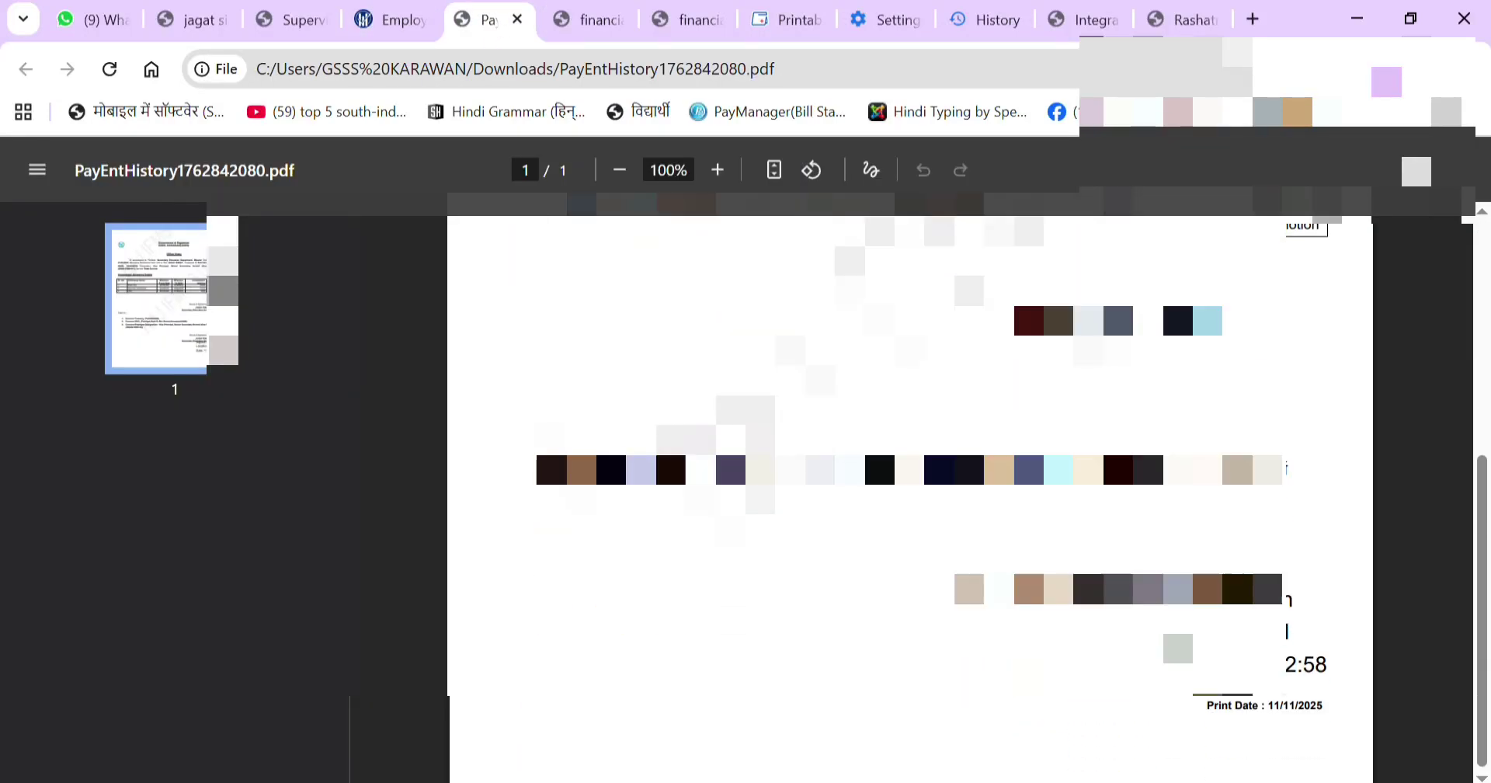
key("ctrl+p")
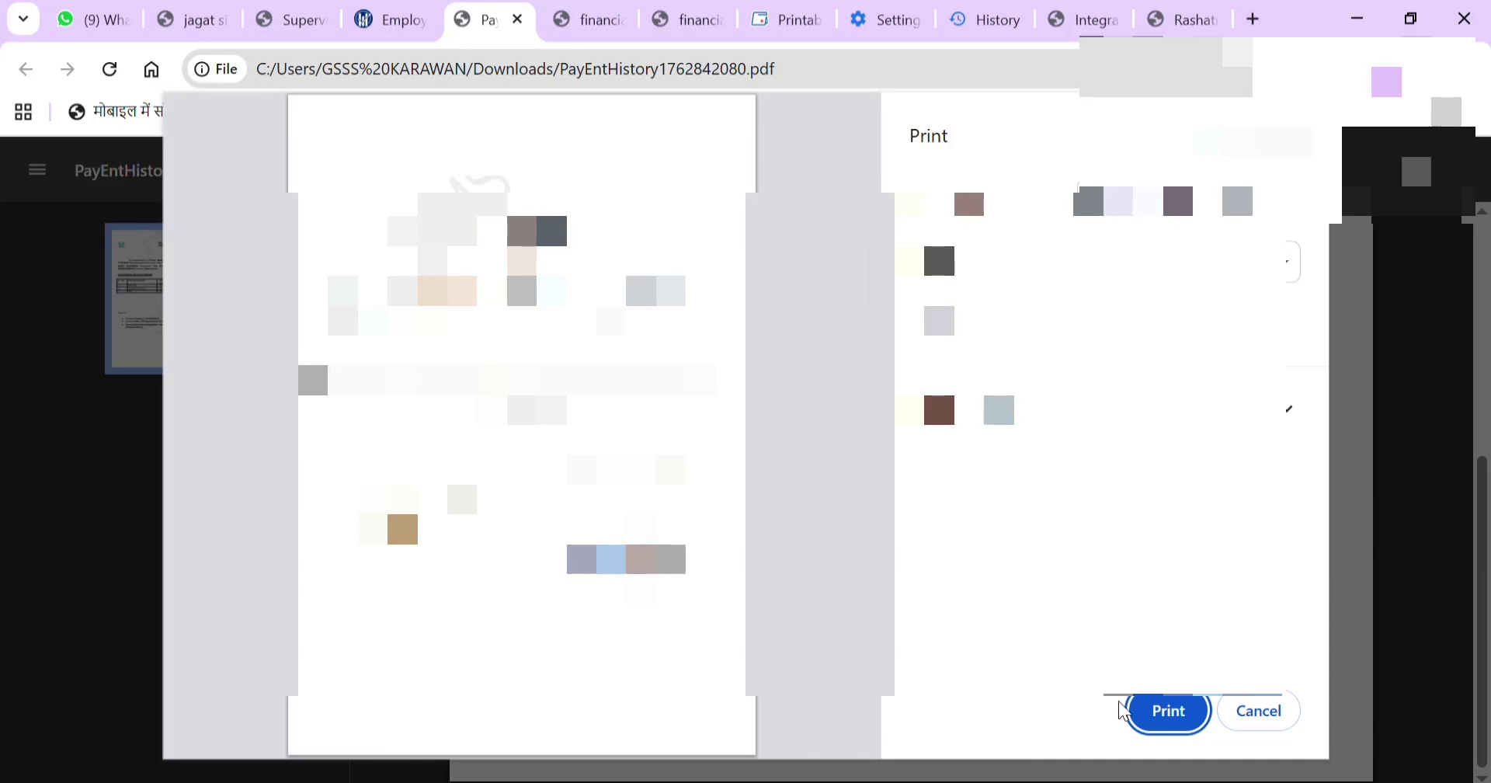
left_click(1169, 710)
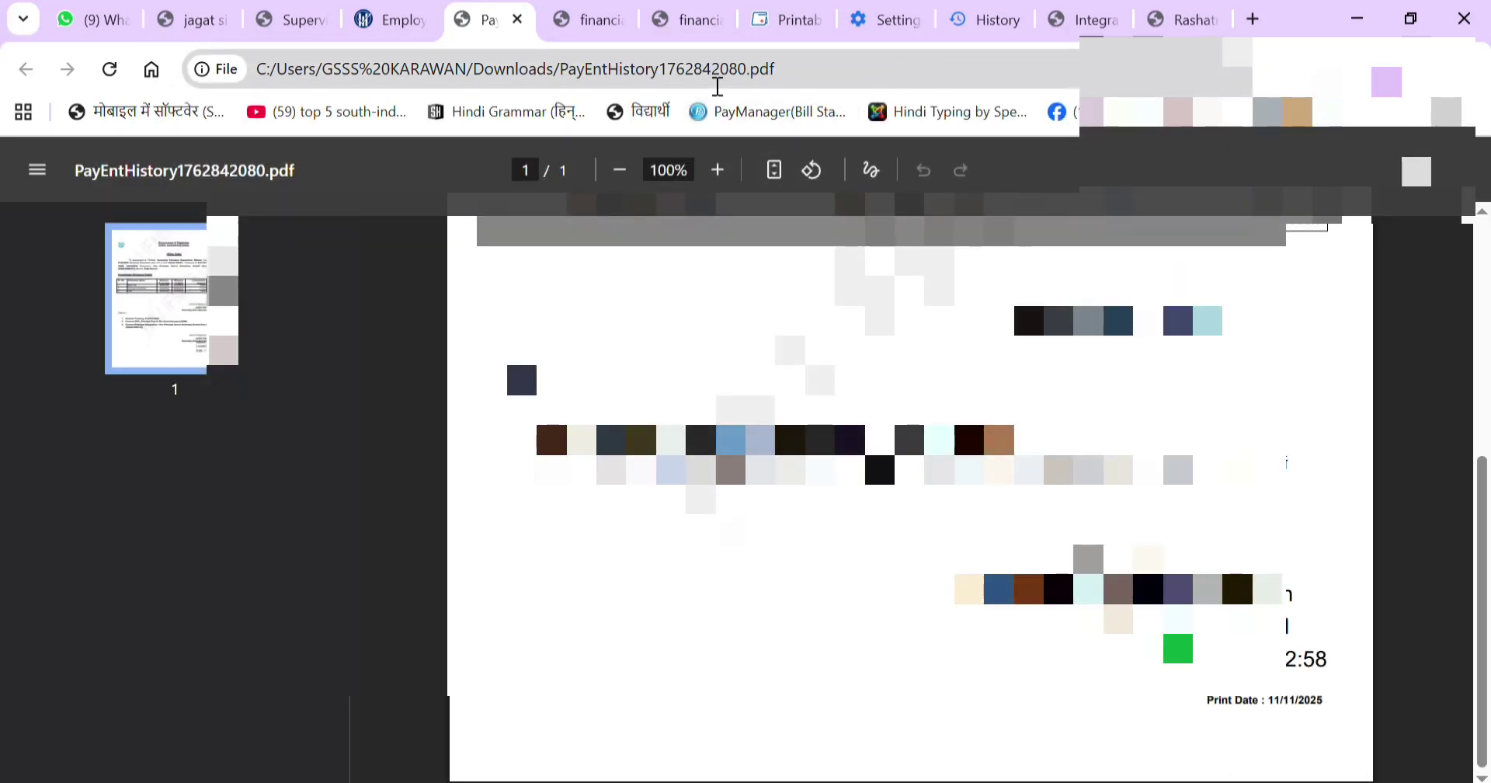
Return to RajIFMS, close the order preview and change the desk and role to the DDO role
left_click(395, 28)
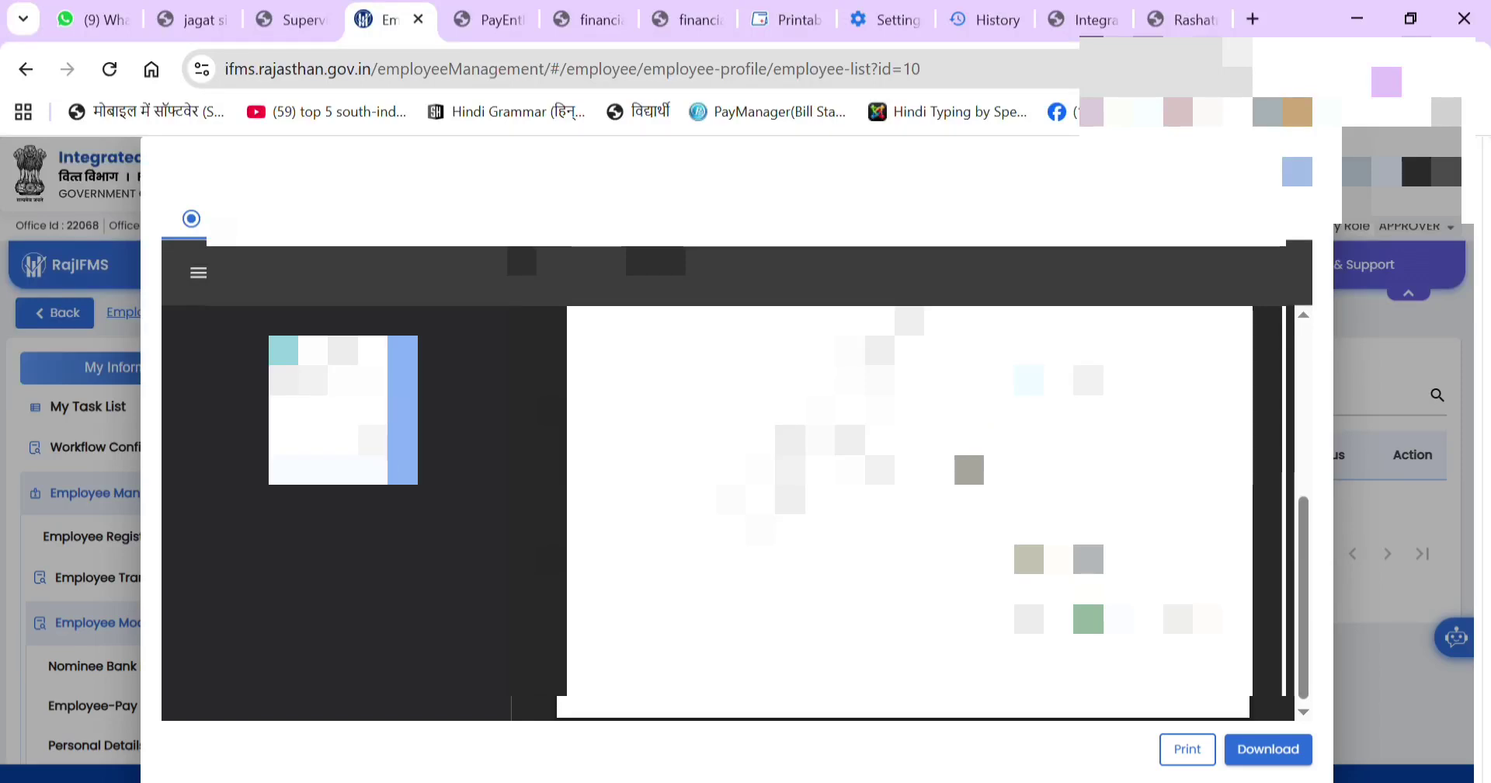
key("Escape")
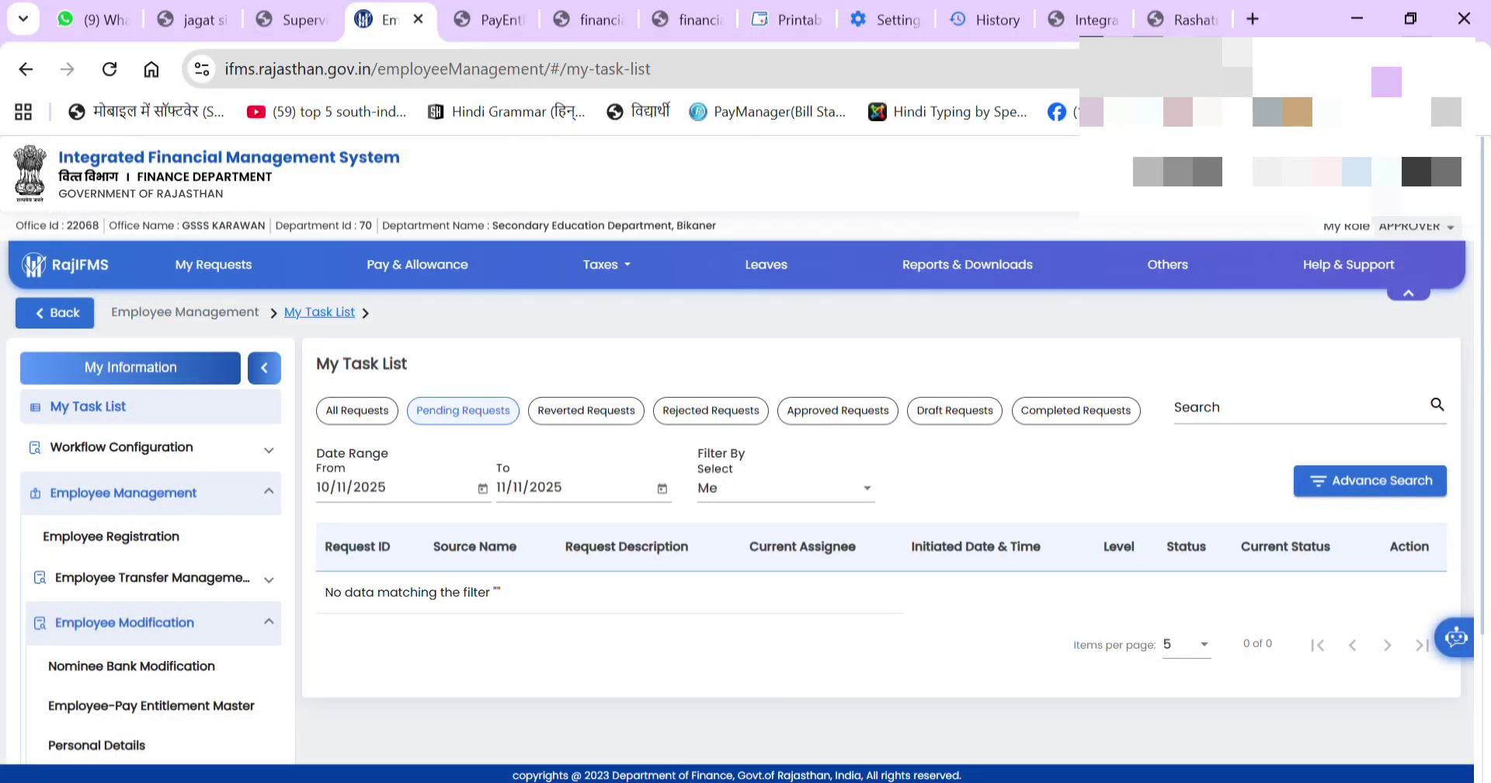
left_click(1416, 171)
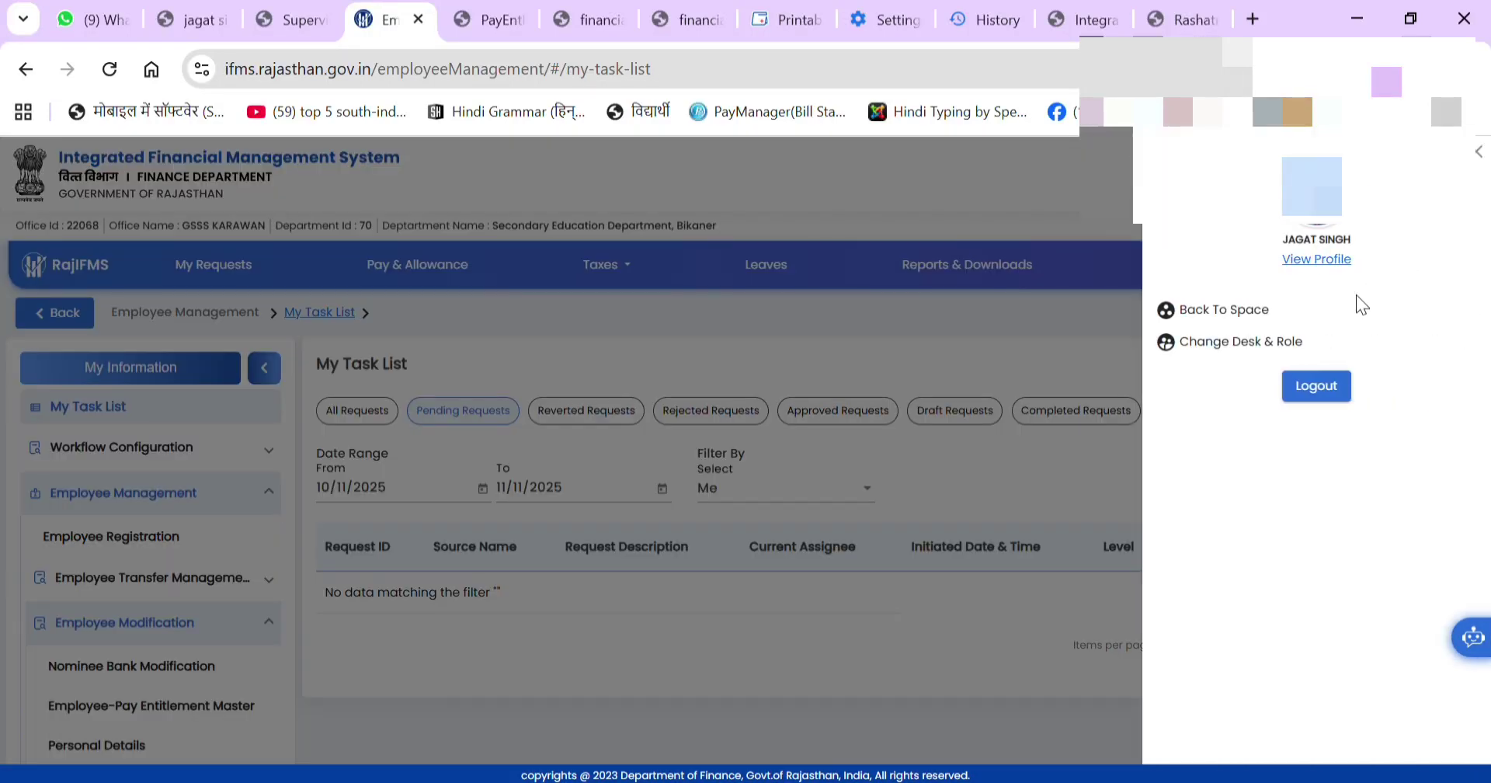
left_click(1239, 343)
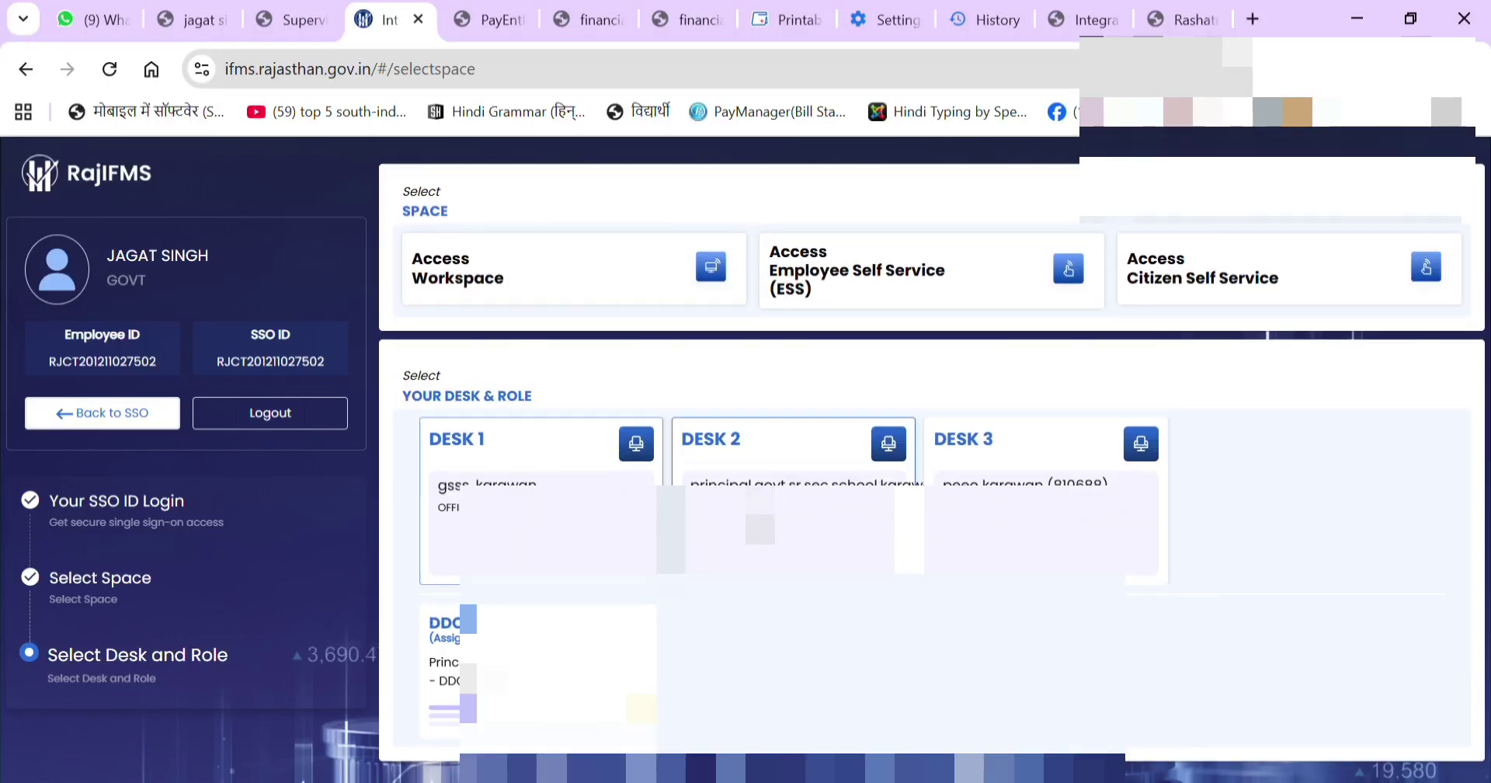
left_click(550, 675)
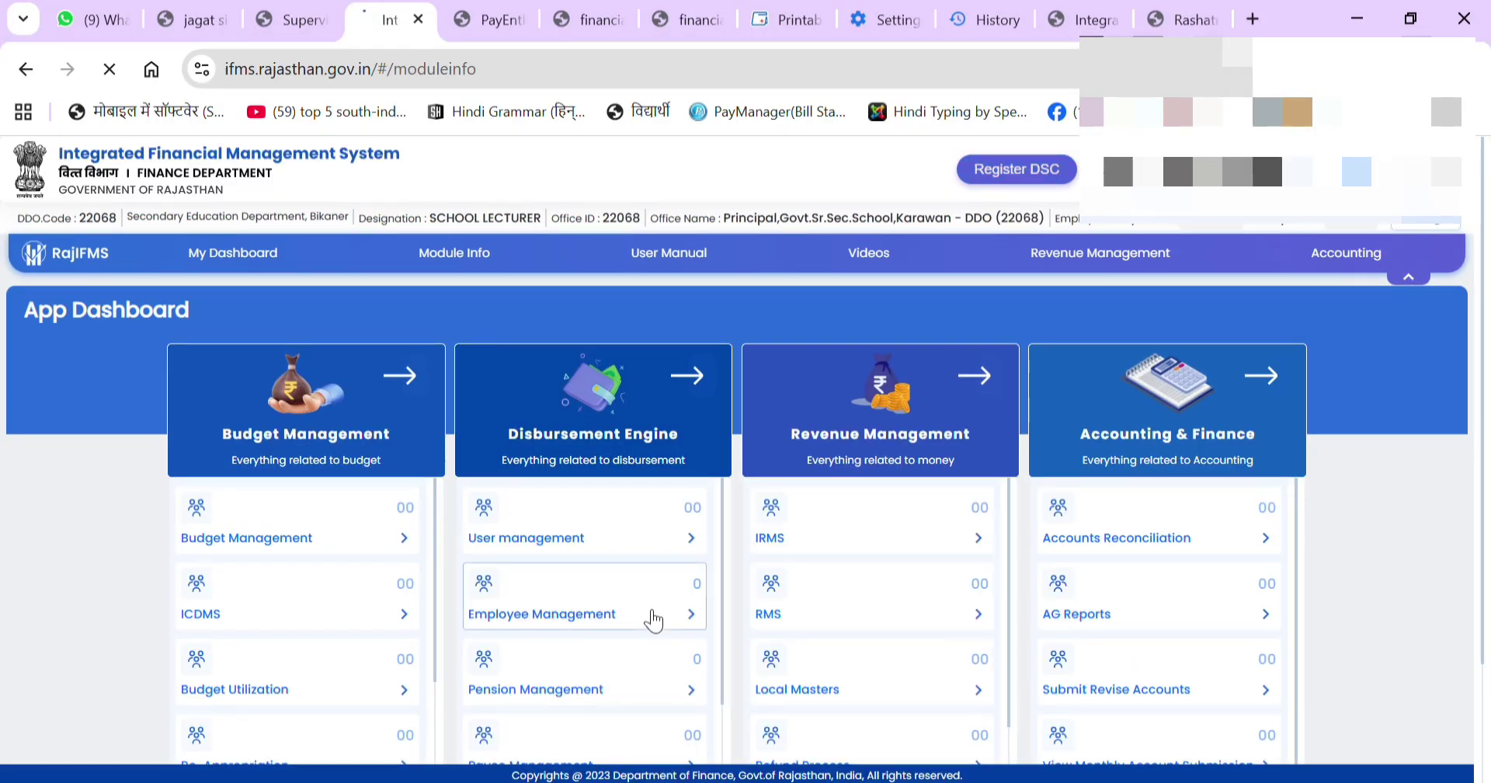
Open the Pay Entitlement History page for employee modifications in the Employee Management module
left_click(653, 618)
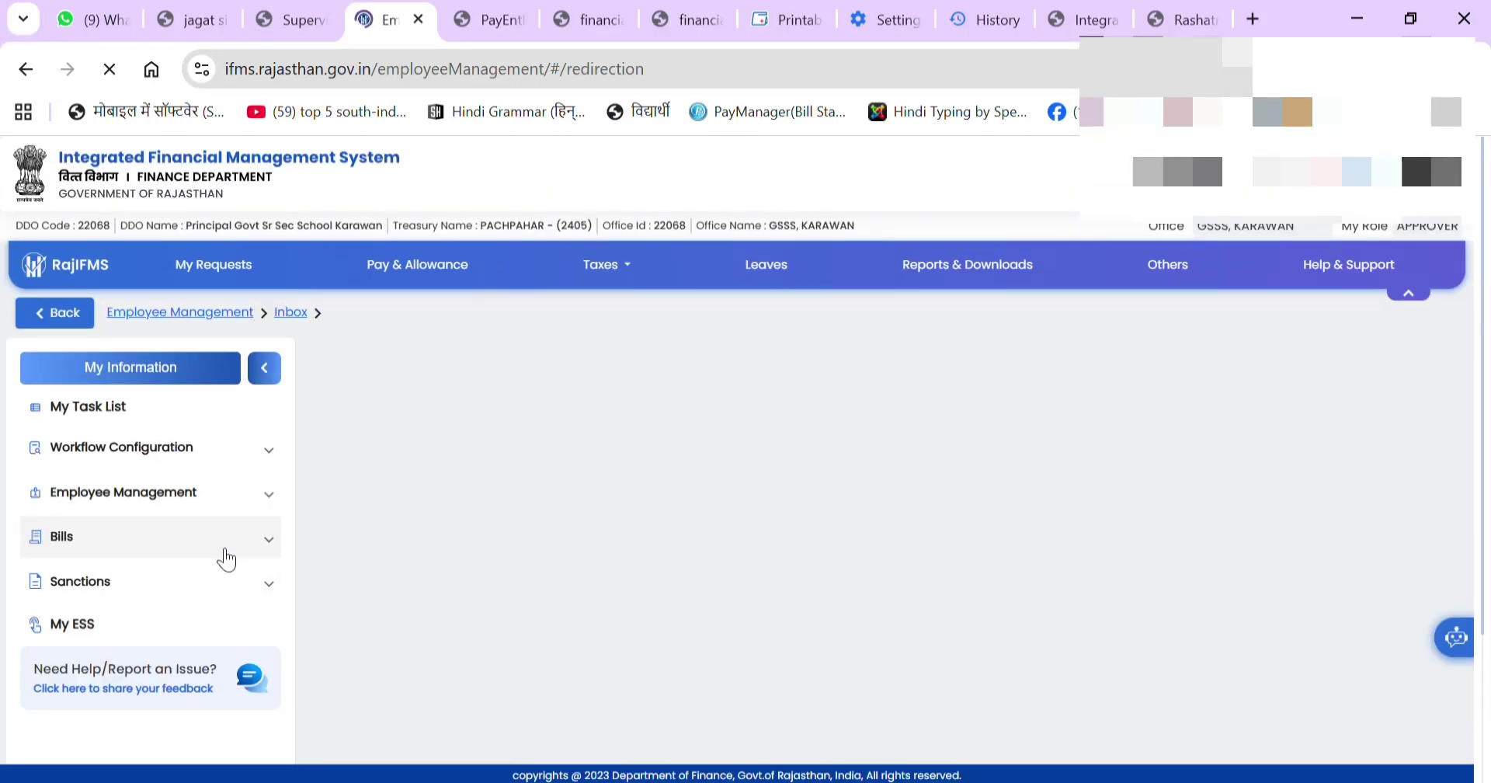
left_click(238, 511)
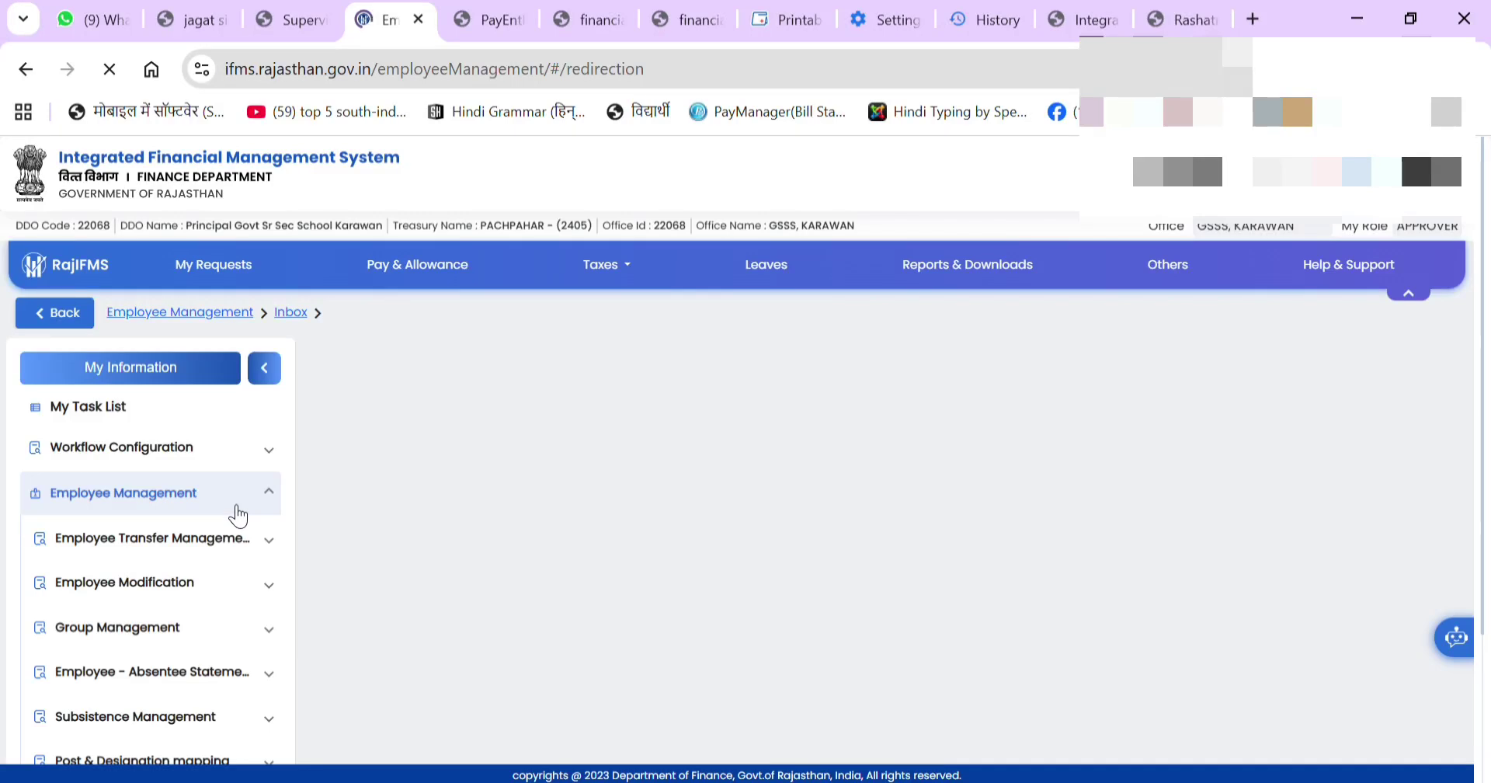
scroll(161, 623, "down", 2)
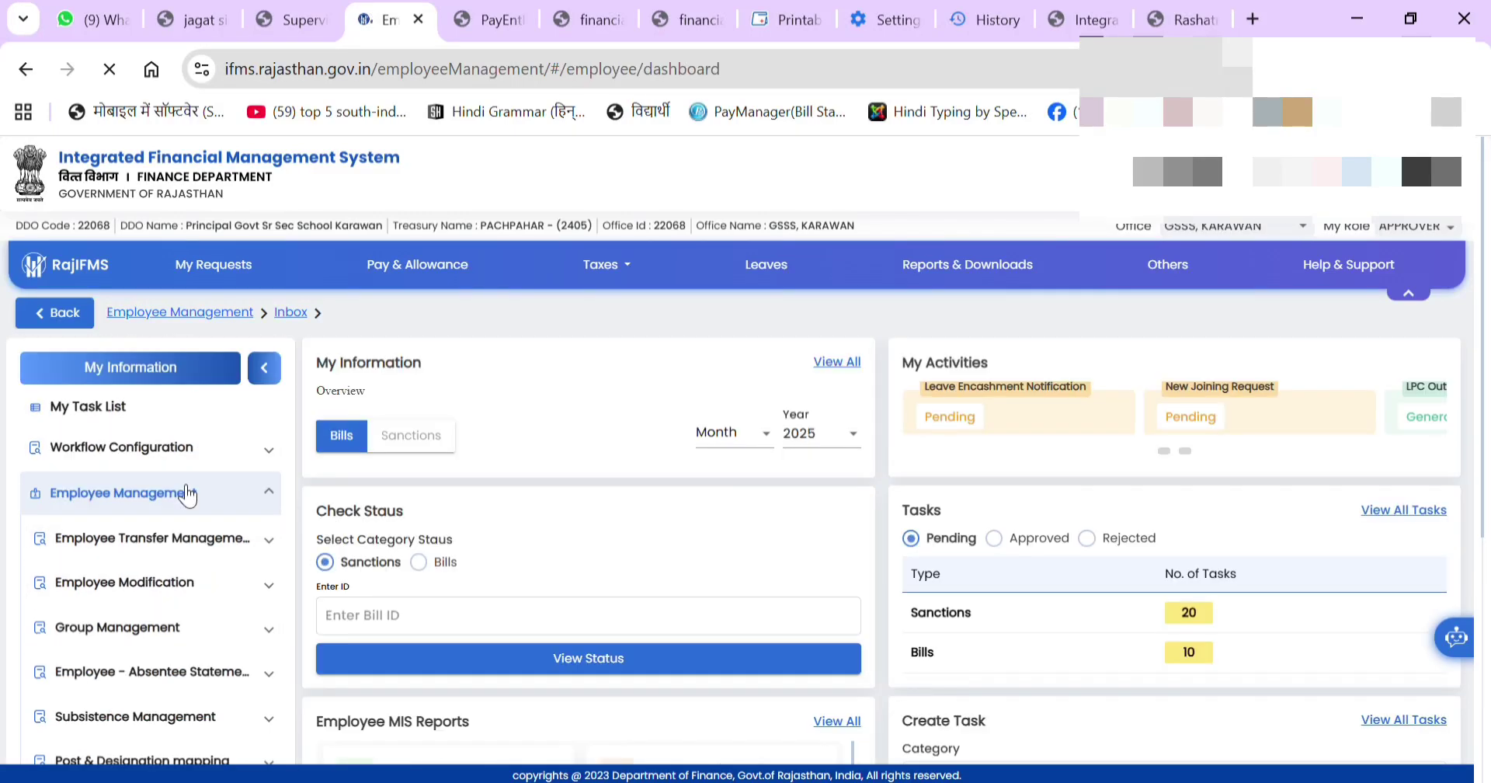
left_click(184, 492)
left_click(185, 492)
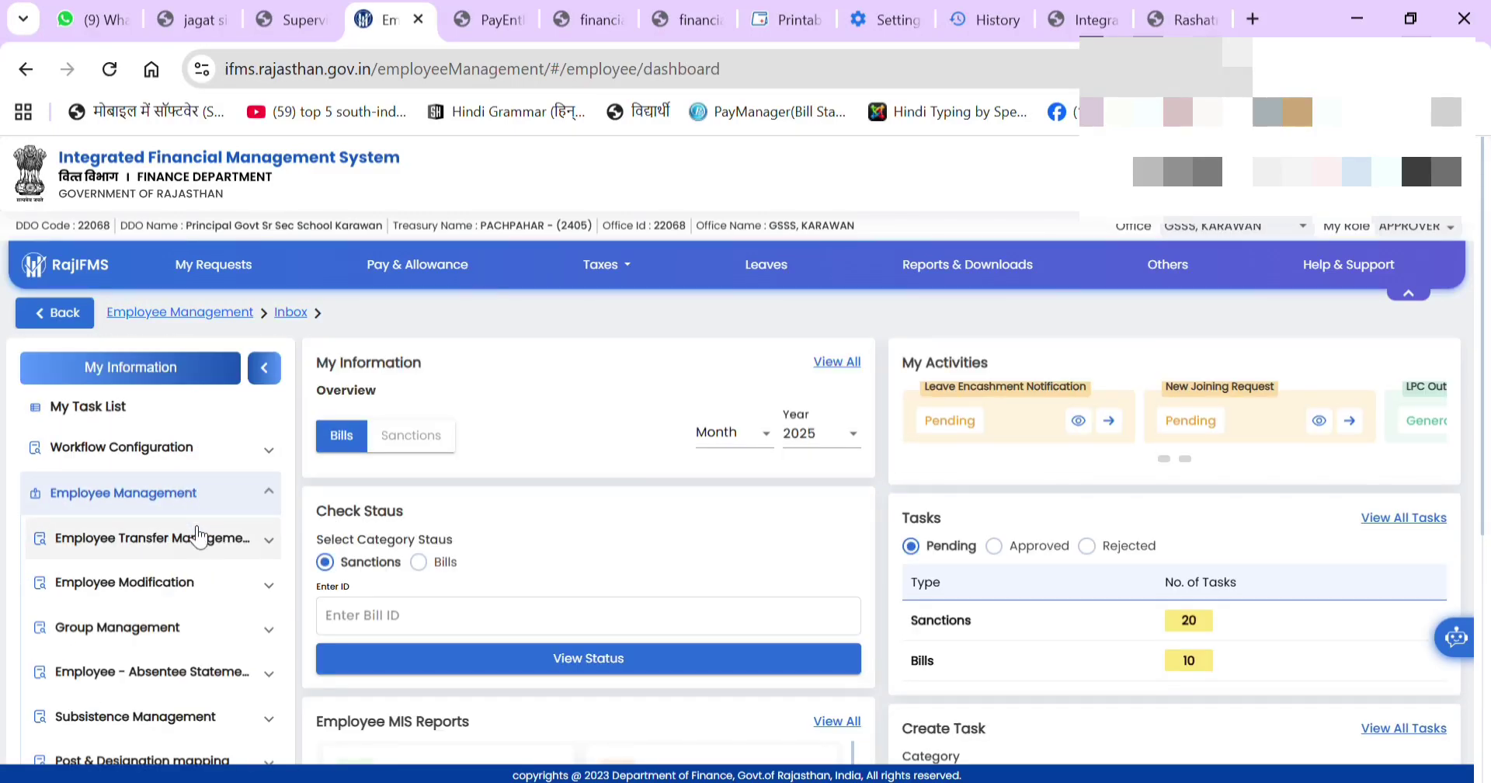
left_click(200, 588)
scroll(233, 592, "down", 2)
scroll(233, 606, "down", 2)
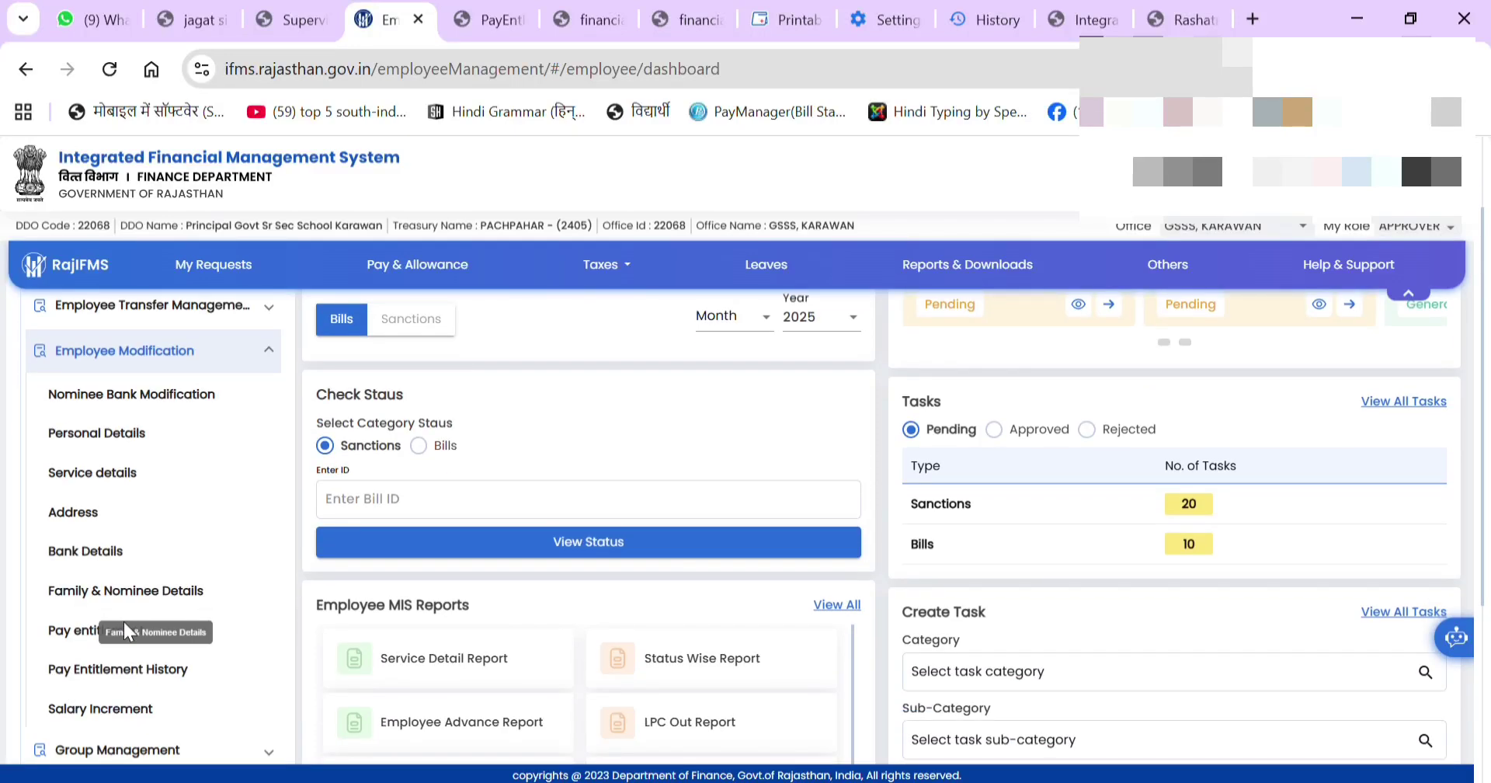
scroll(181, 677, "down", 2)
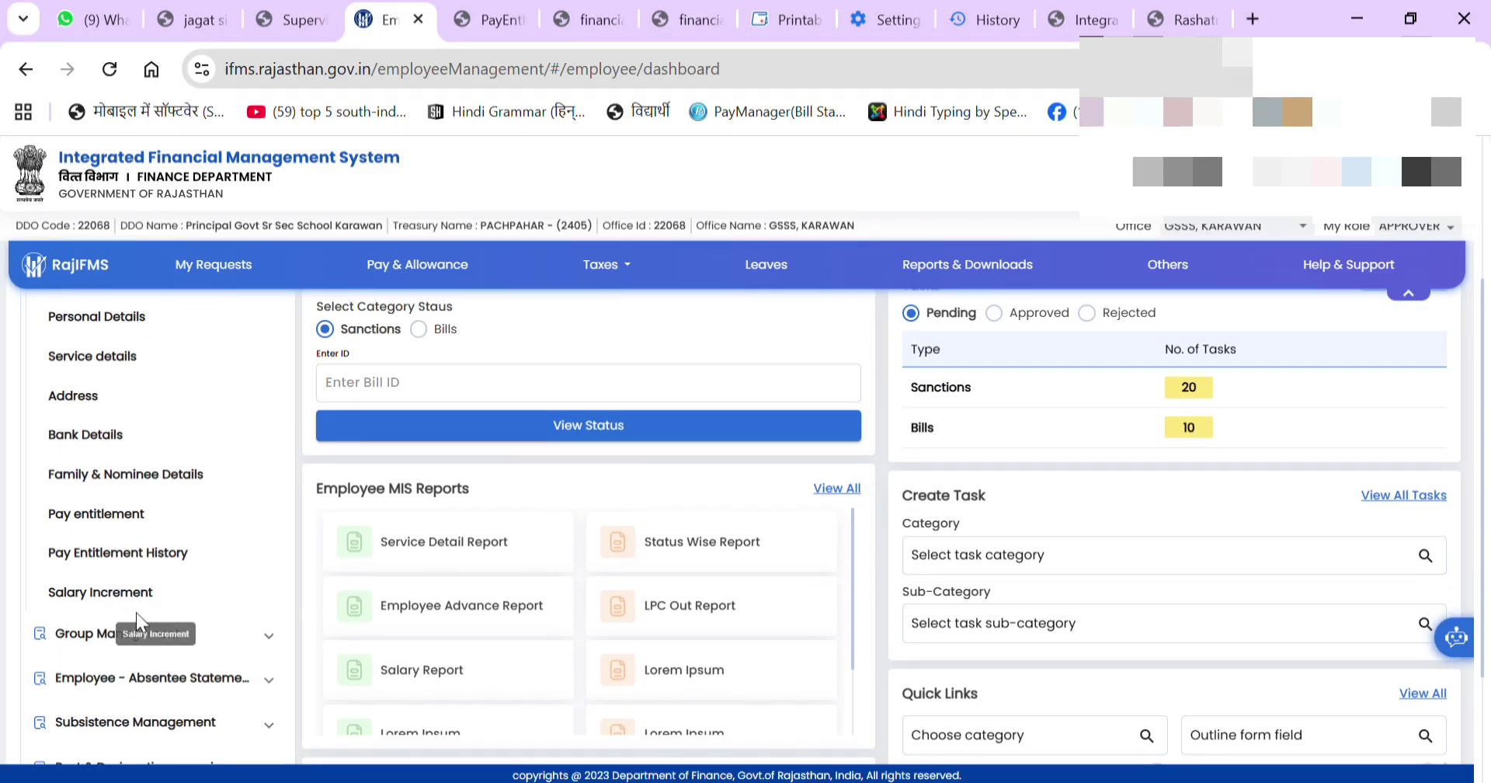
left_click(161, 565)
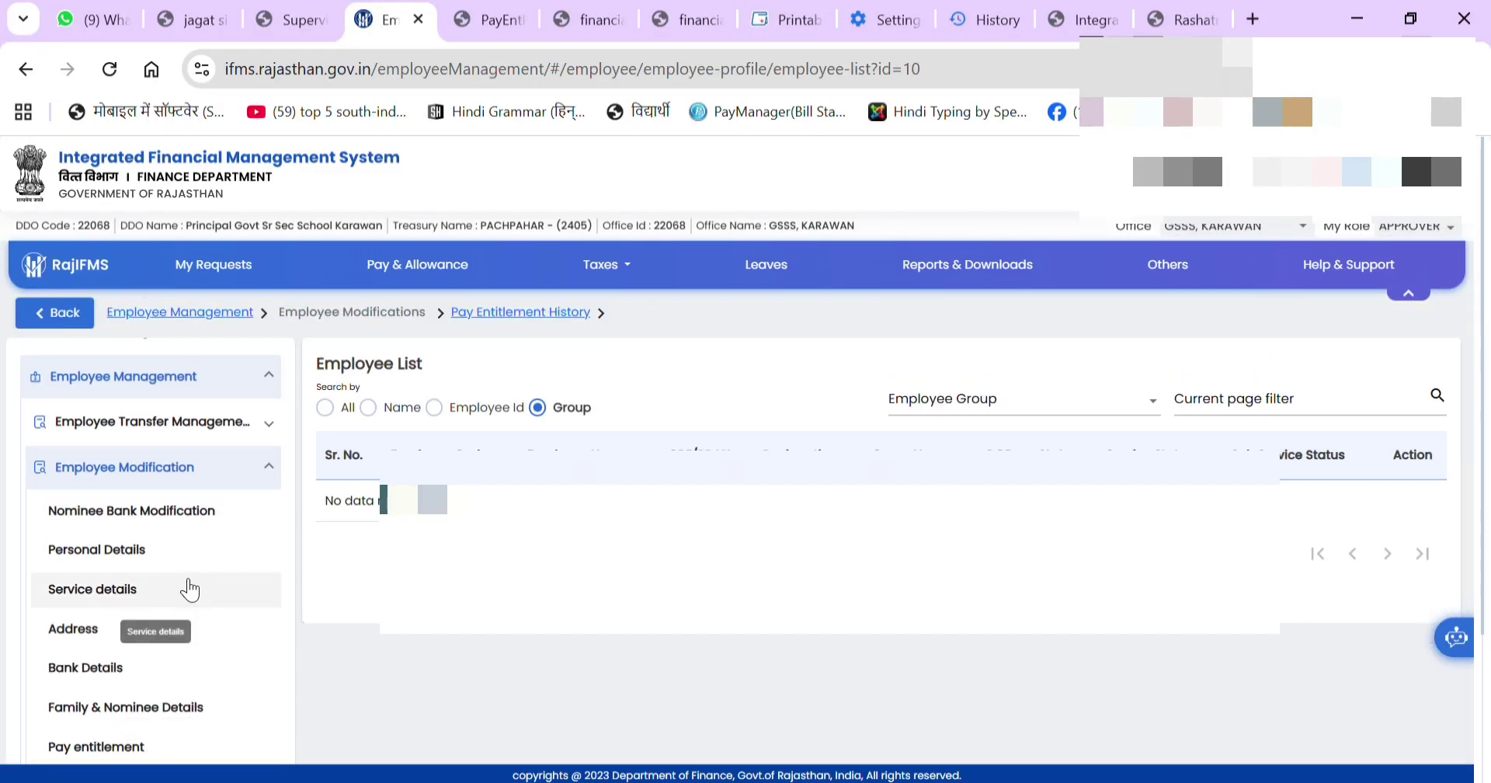
List all employees for pay entitlement history, then open the Pay entitlement modification page
left_click(347, 412)
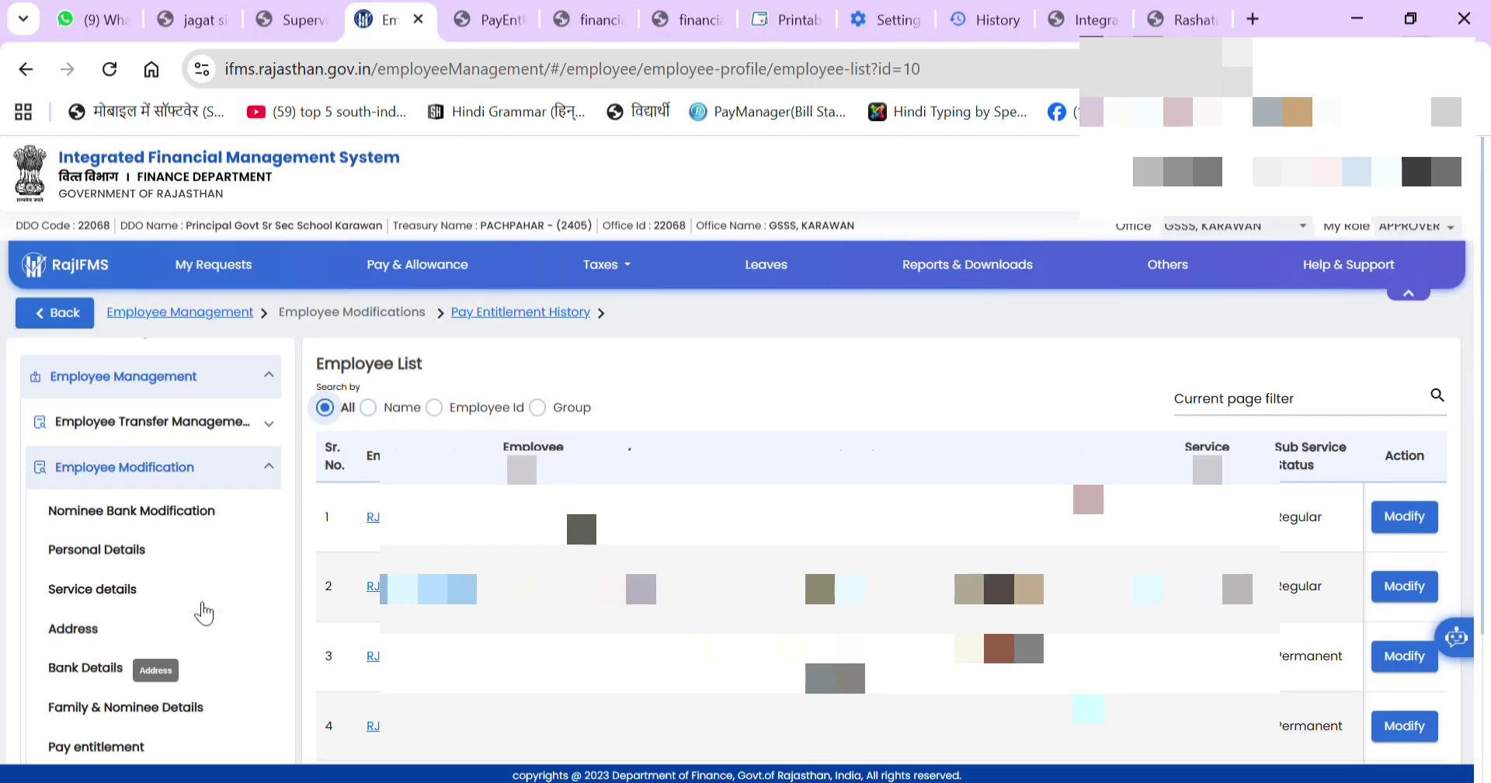
scroll(200, 609, "down", 2)
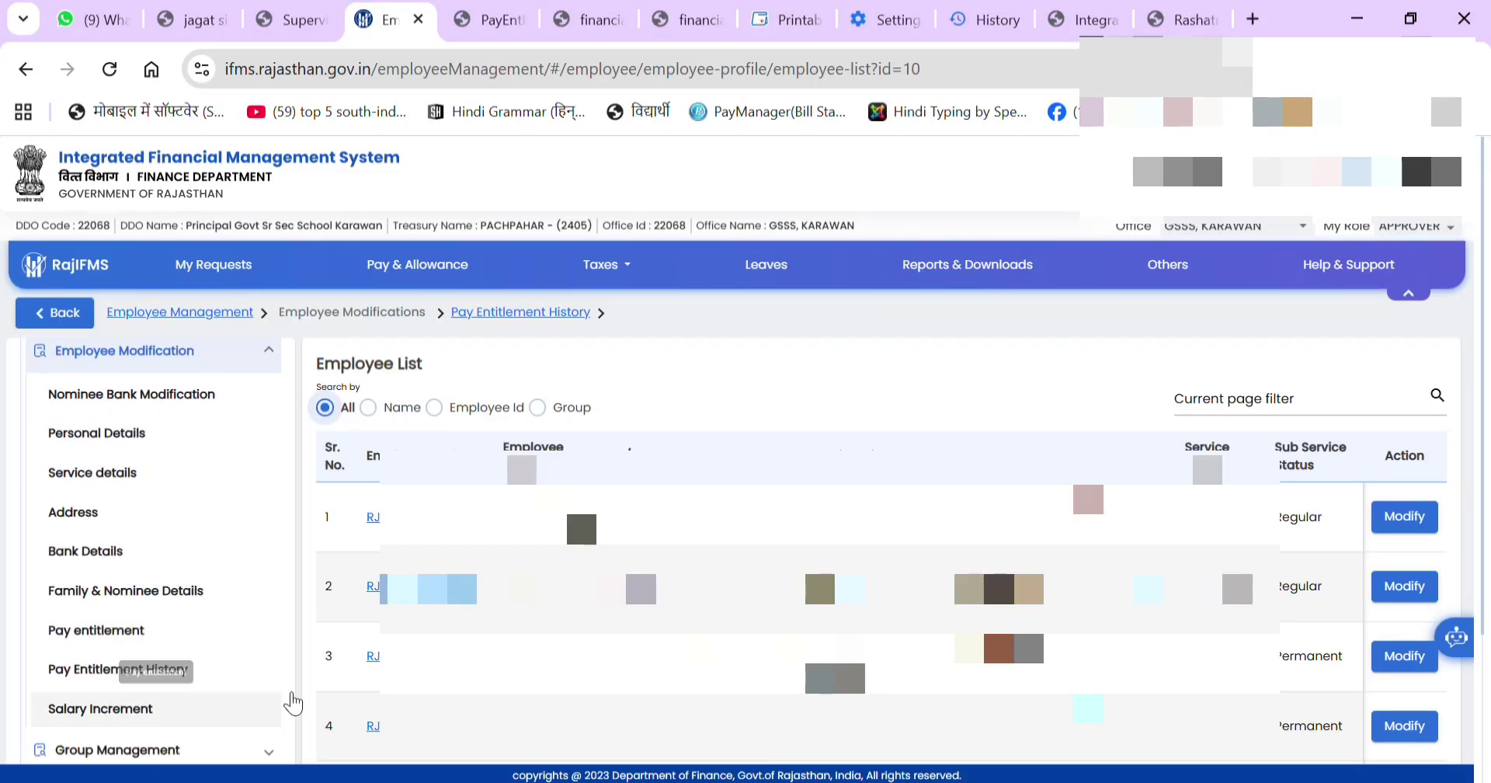
left_click(95, 637)
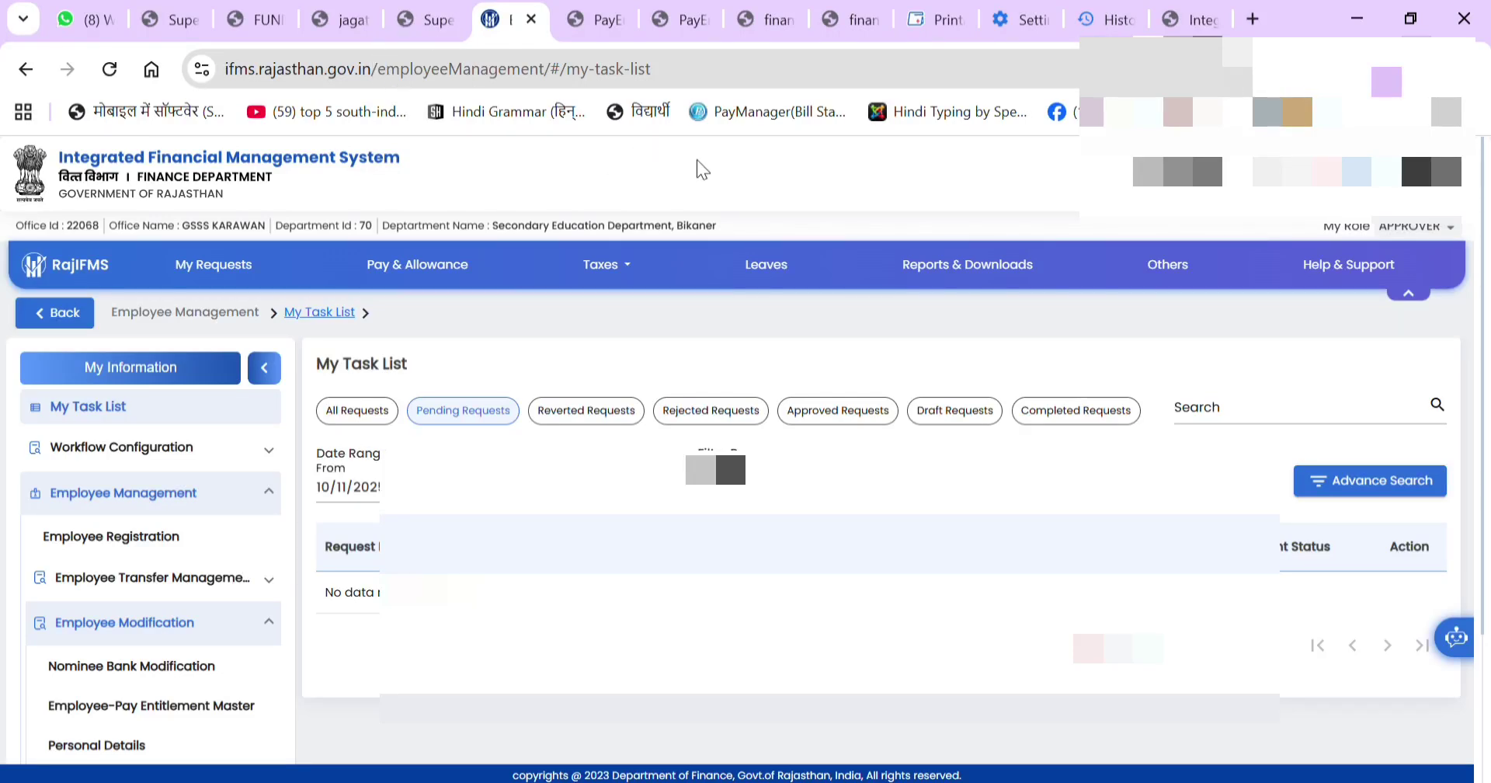
Change the desk and role to the DDO assignment under Desk 2
left_click(1417, 170)
left_click(1283, 343)
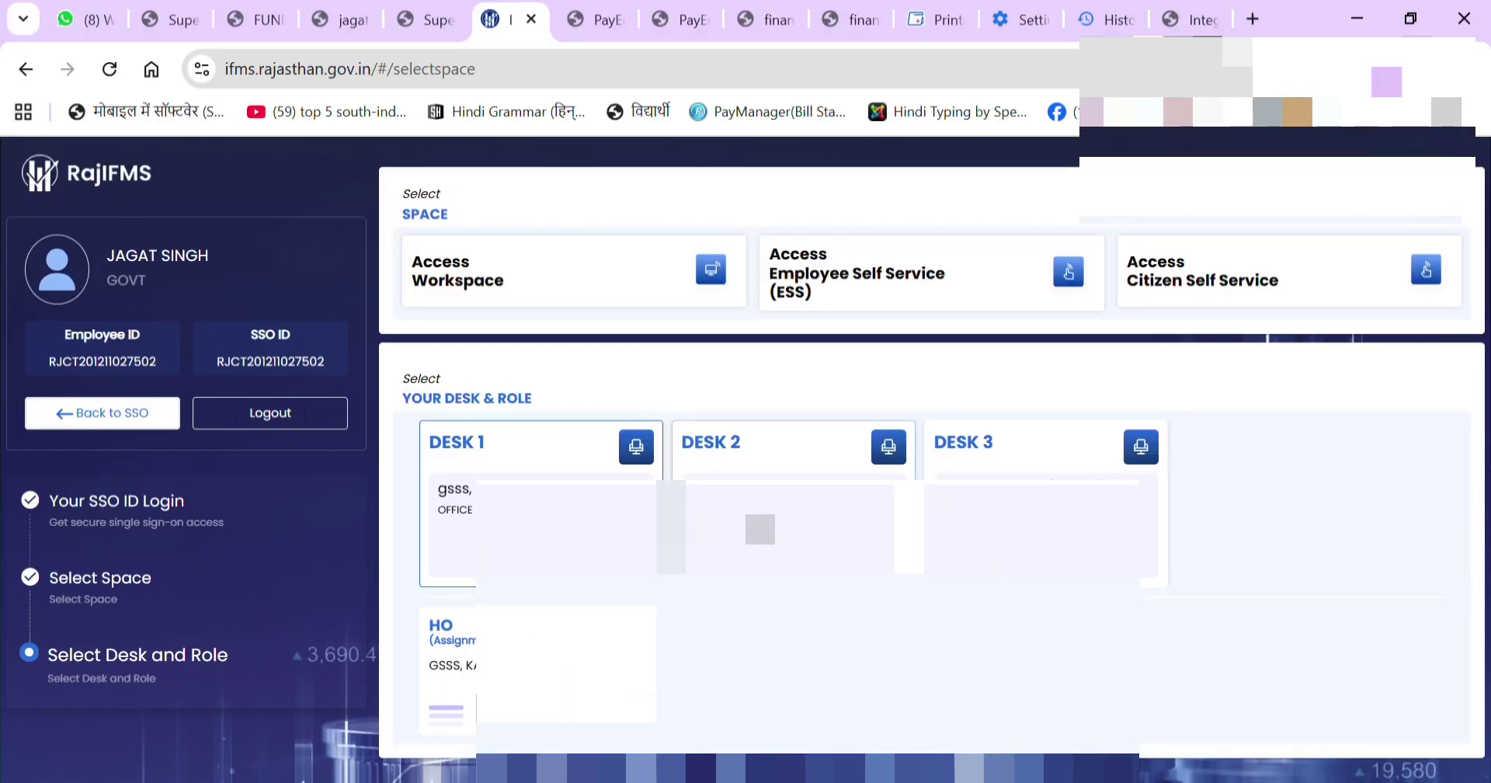
left_click(760, 529)
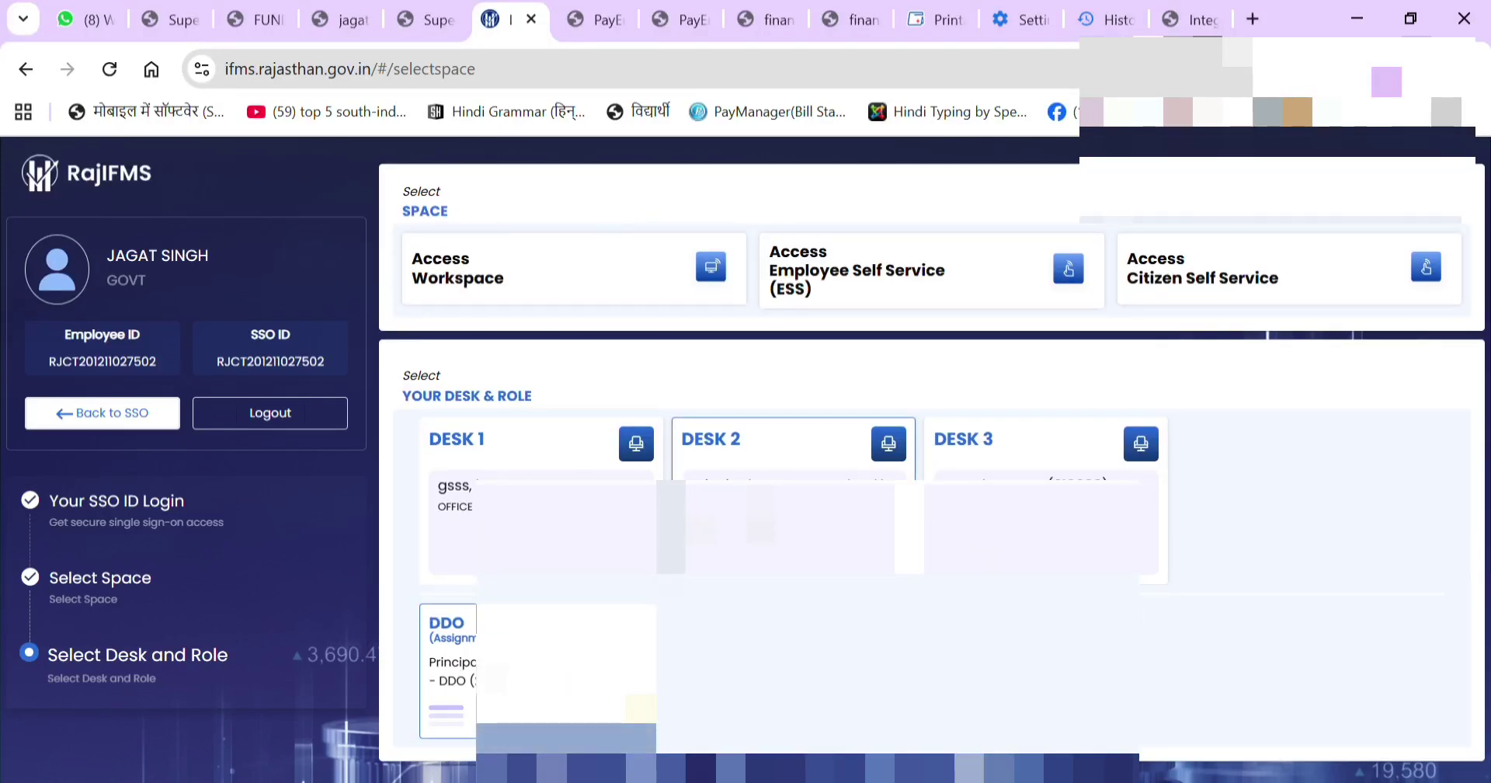
left_click(439, 676)
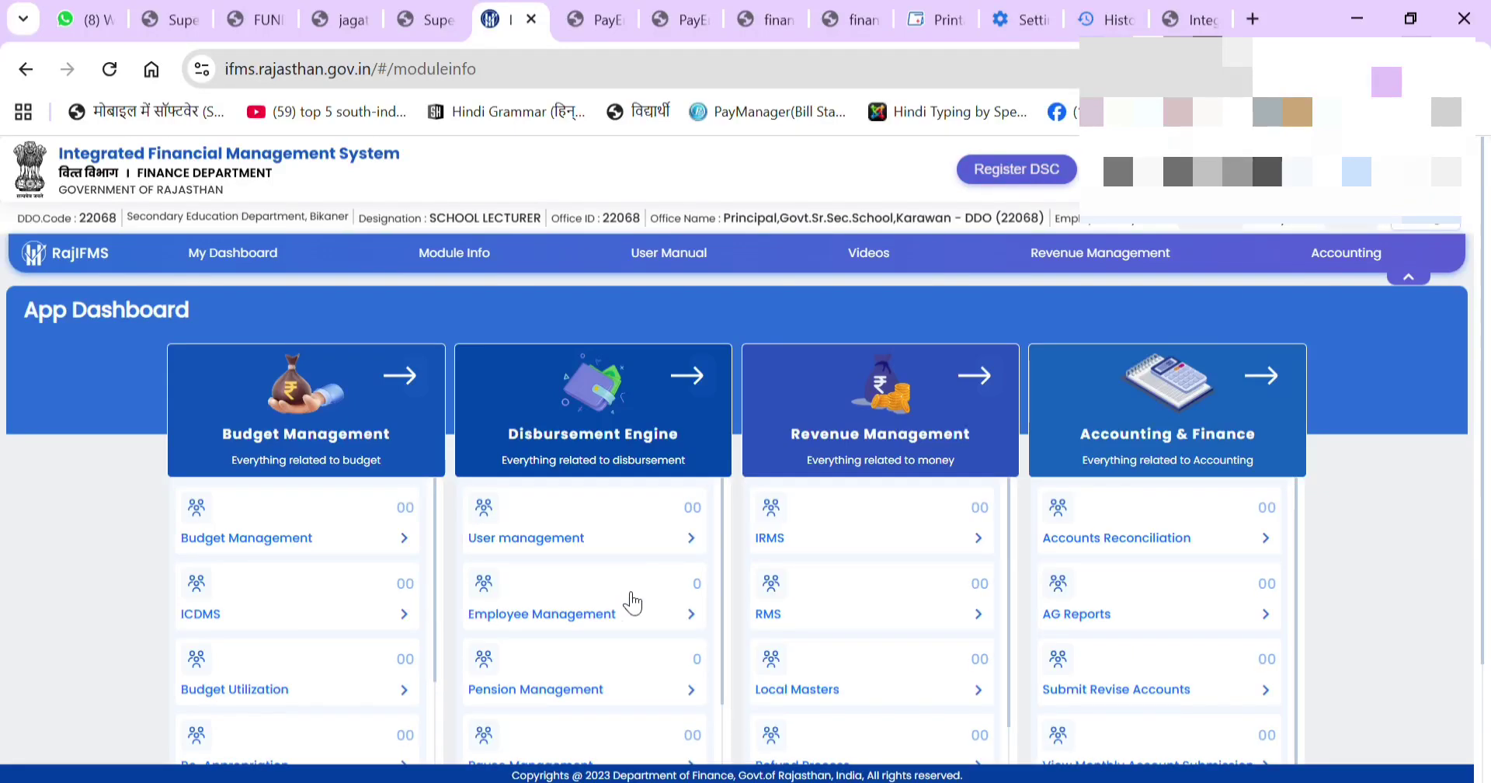
Open the Salary Arrear page of the salary arrear bills in the Employee Management module
left_click(630, 615)
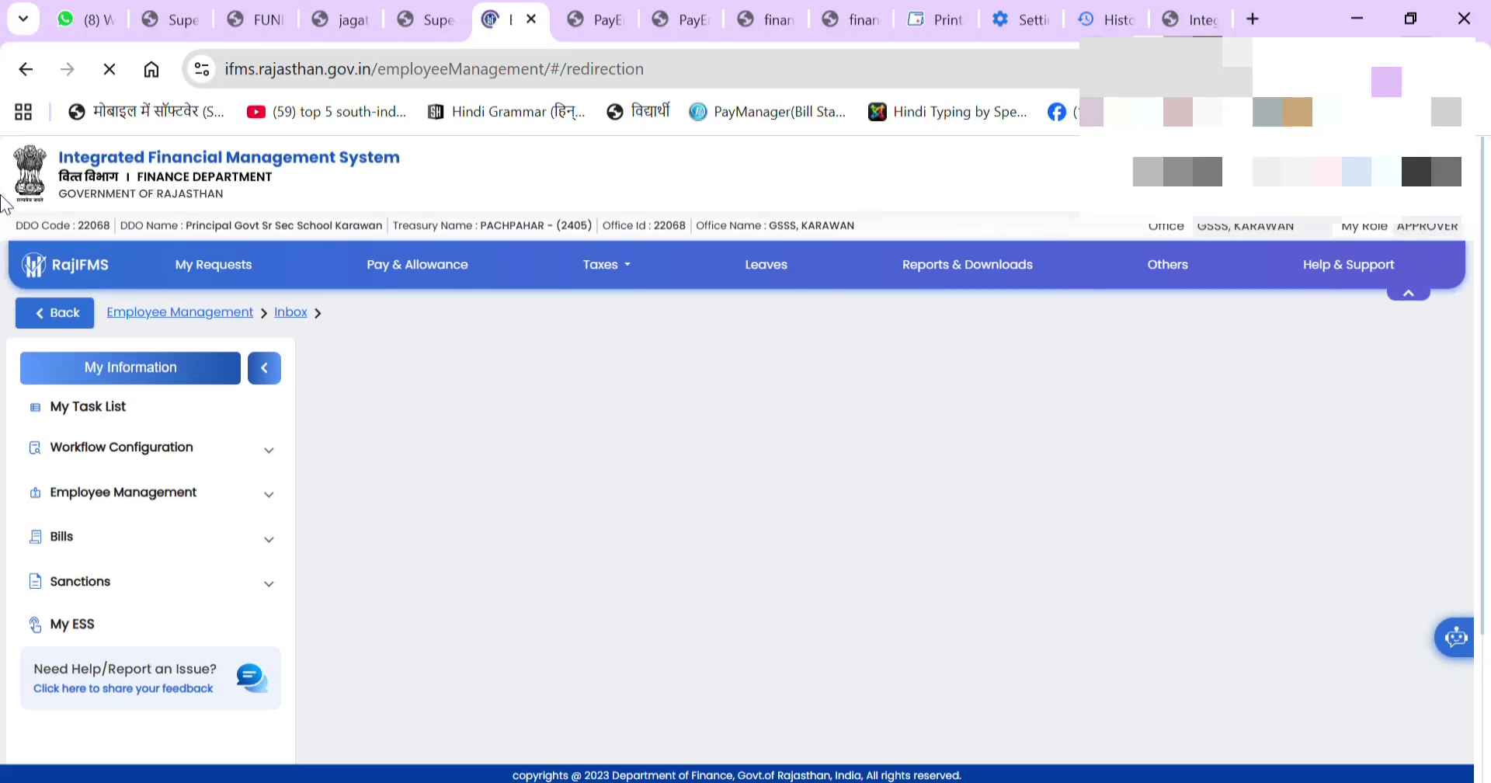
left_click(125, 535)
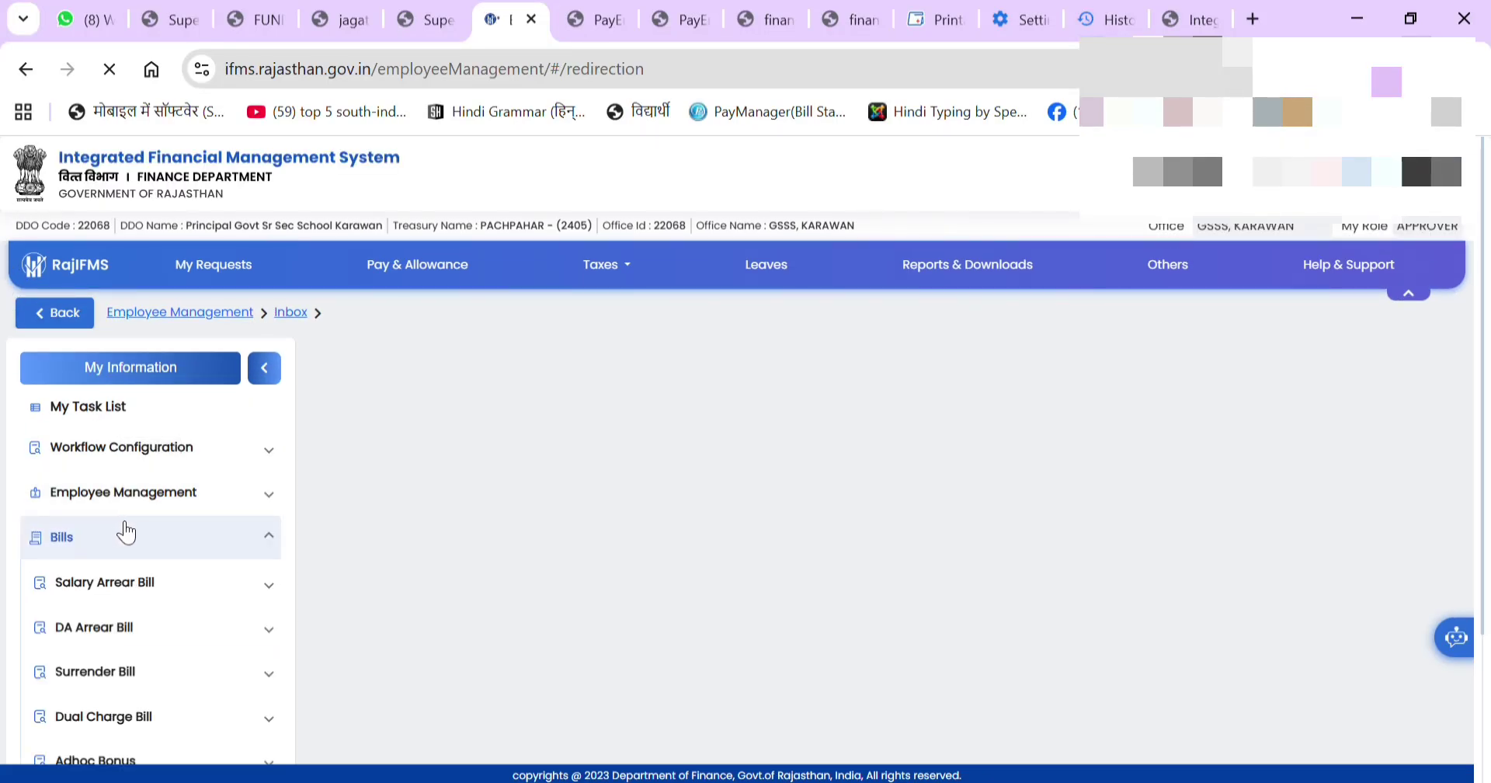
scroll(124, 515, "down", 2)
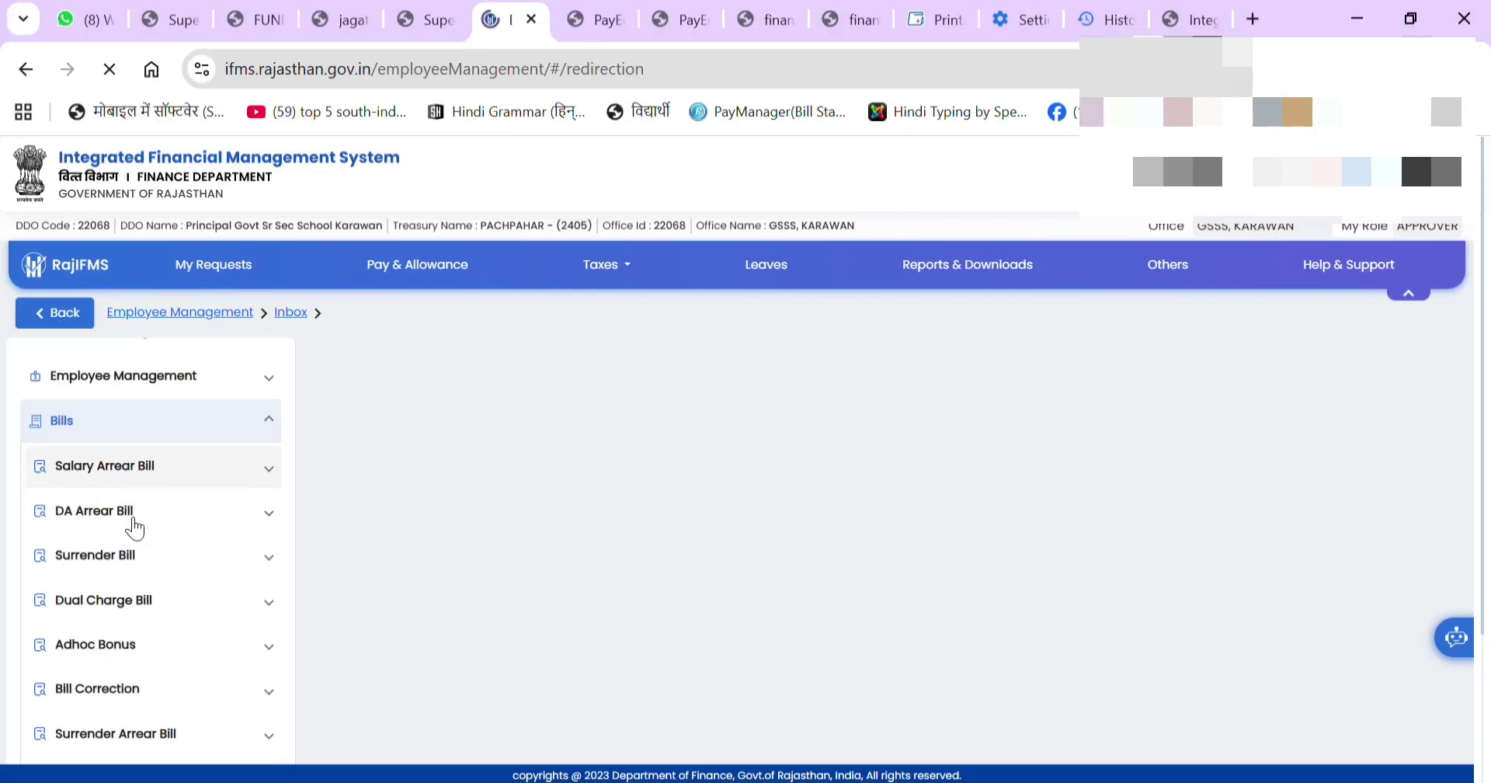
left_click(189, 489)
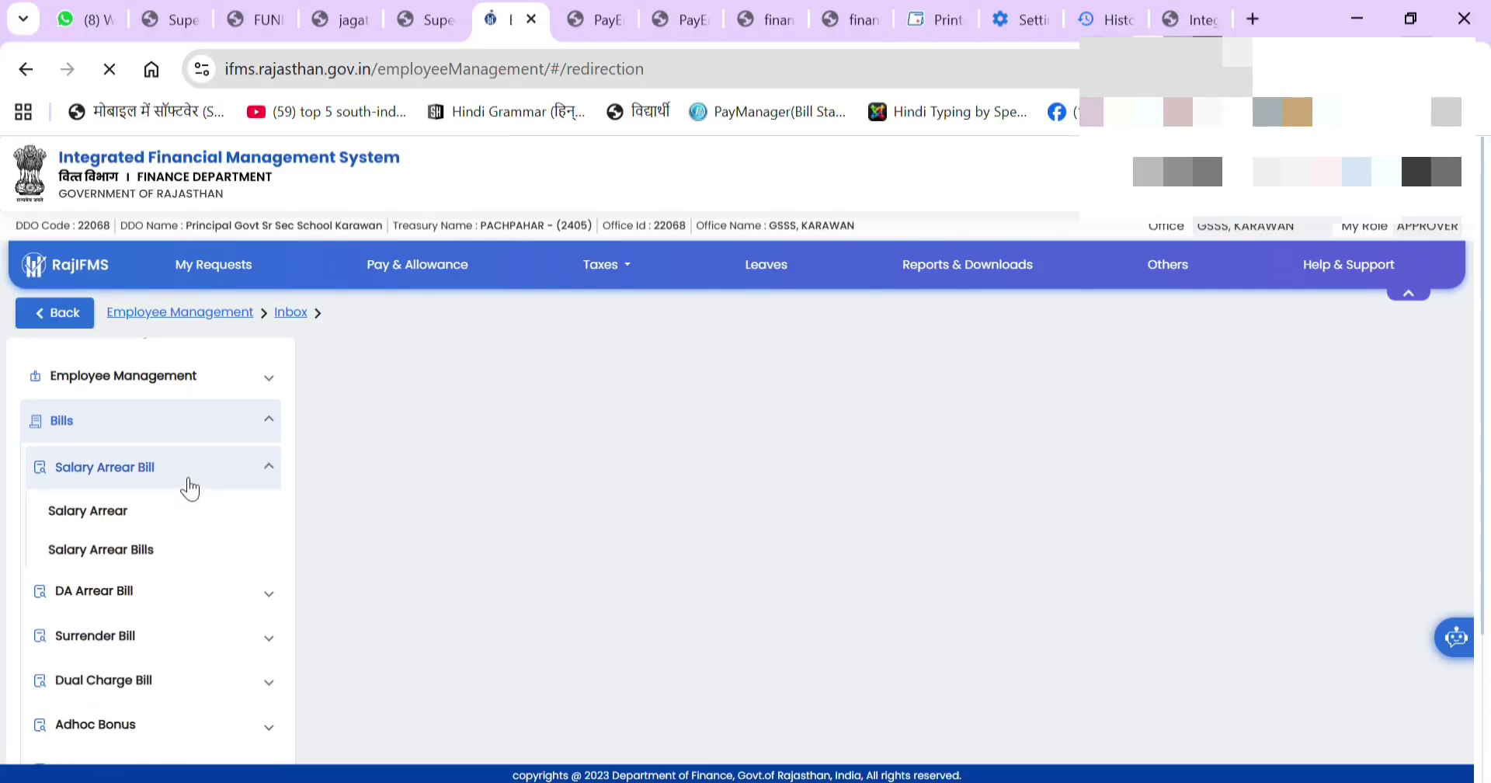
left_click(126, 525)
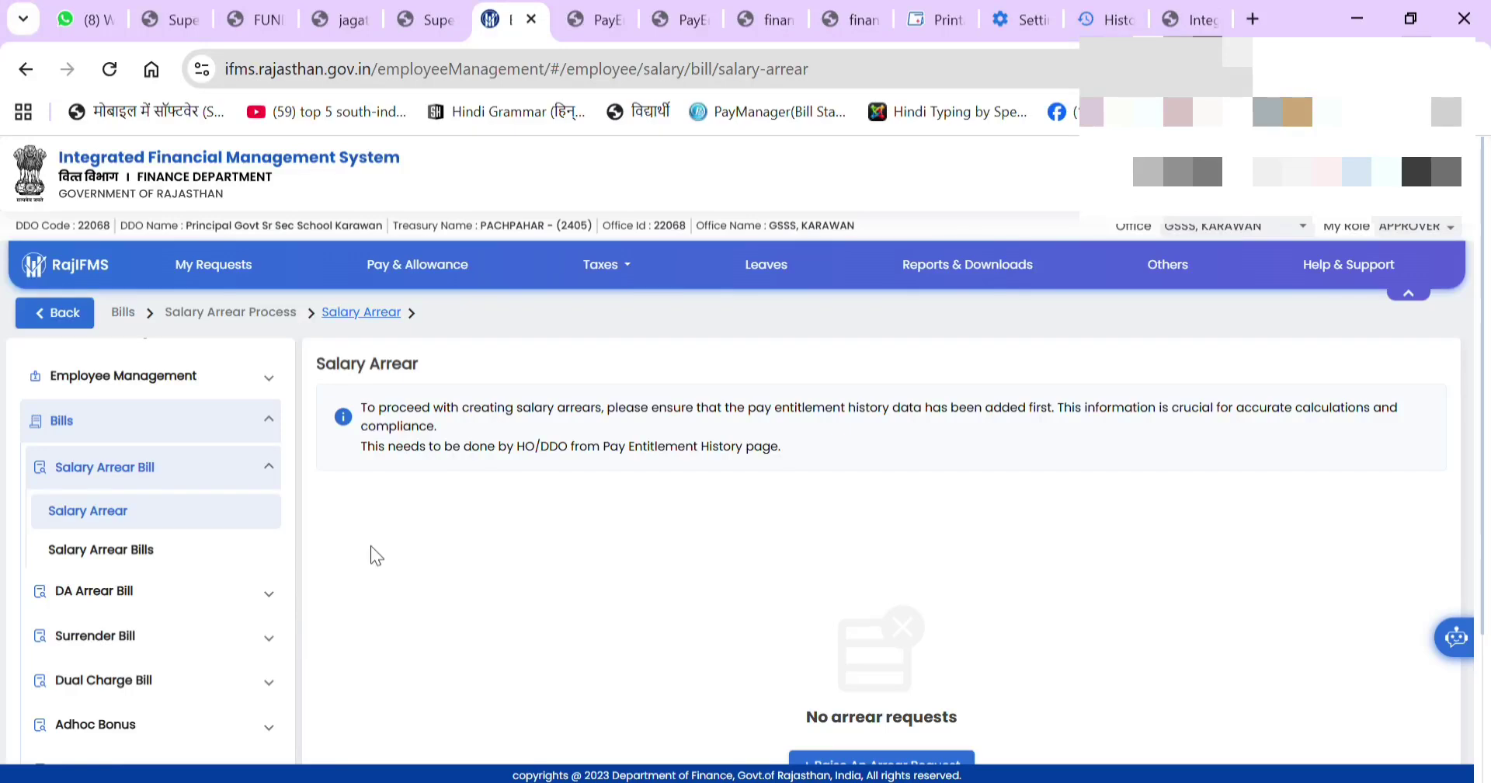
Raise a new arrear request and select the third employee from the list of all employees
scroll(544, 618, "down", 3)
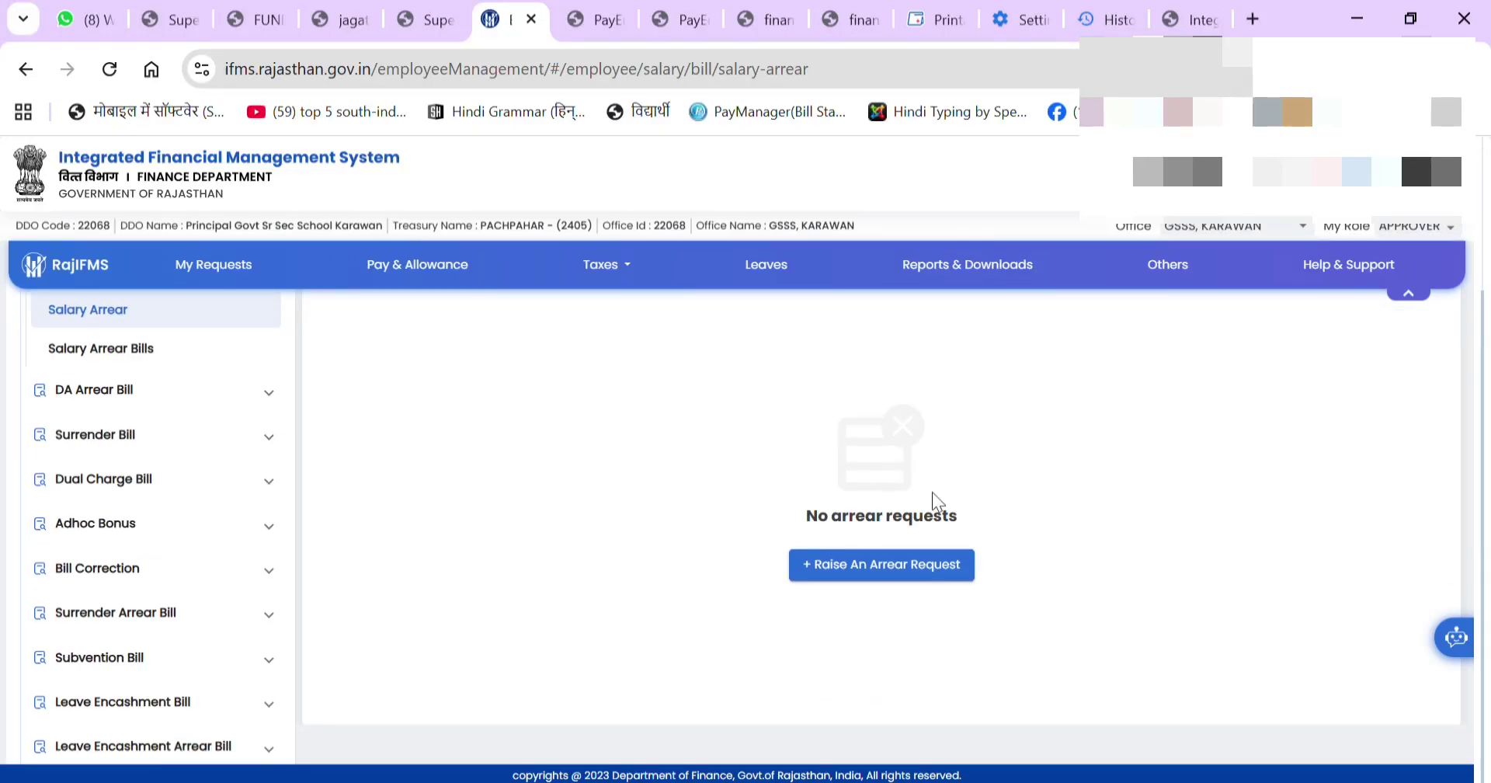
left_click(854, 574)
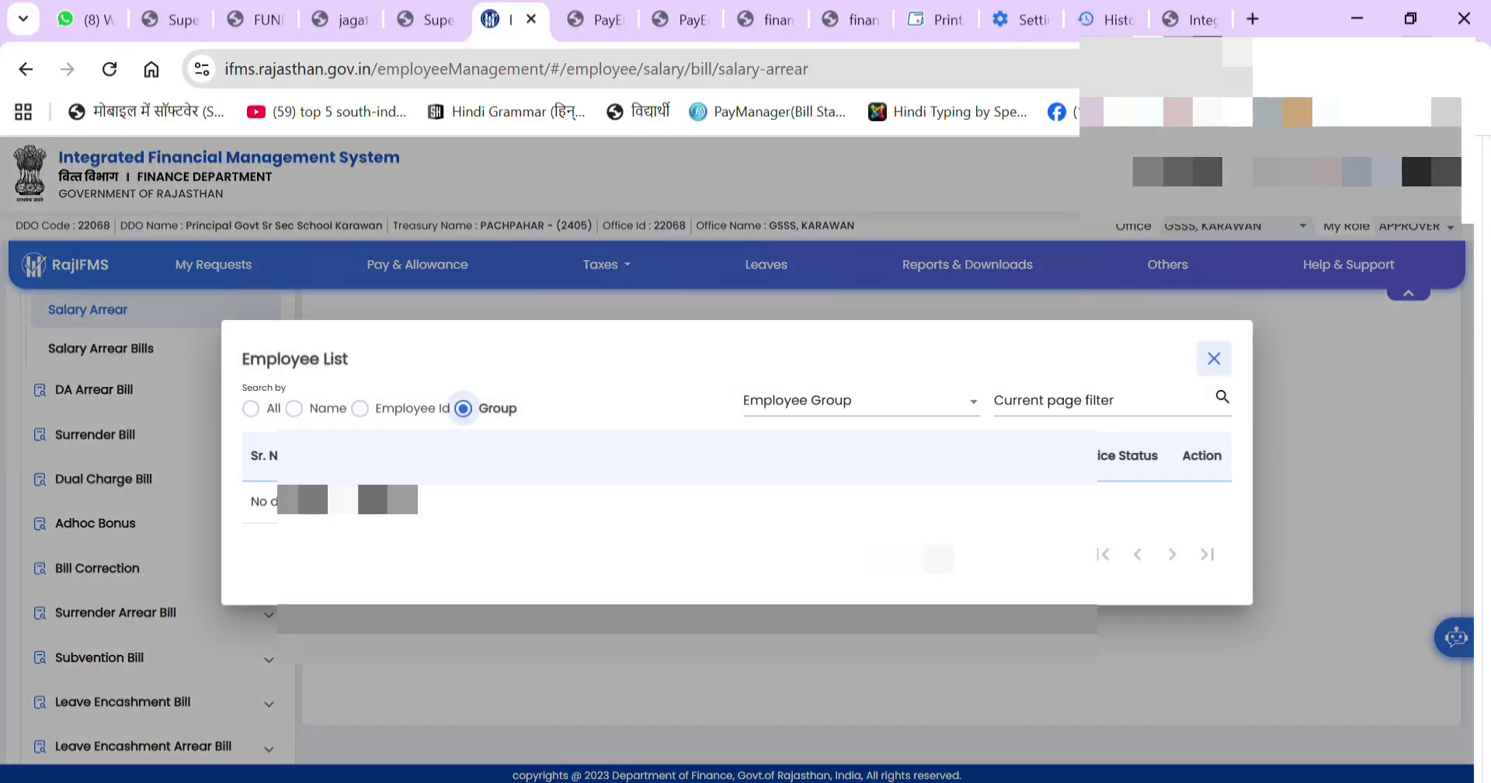
left_click(251, 408)
scroll(1087, 497, "down", 2)
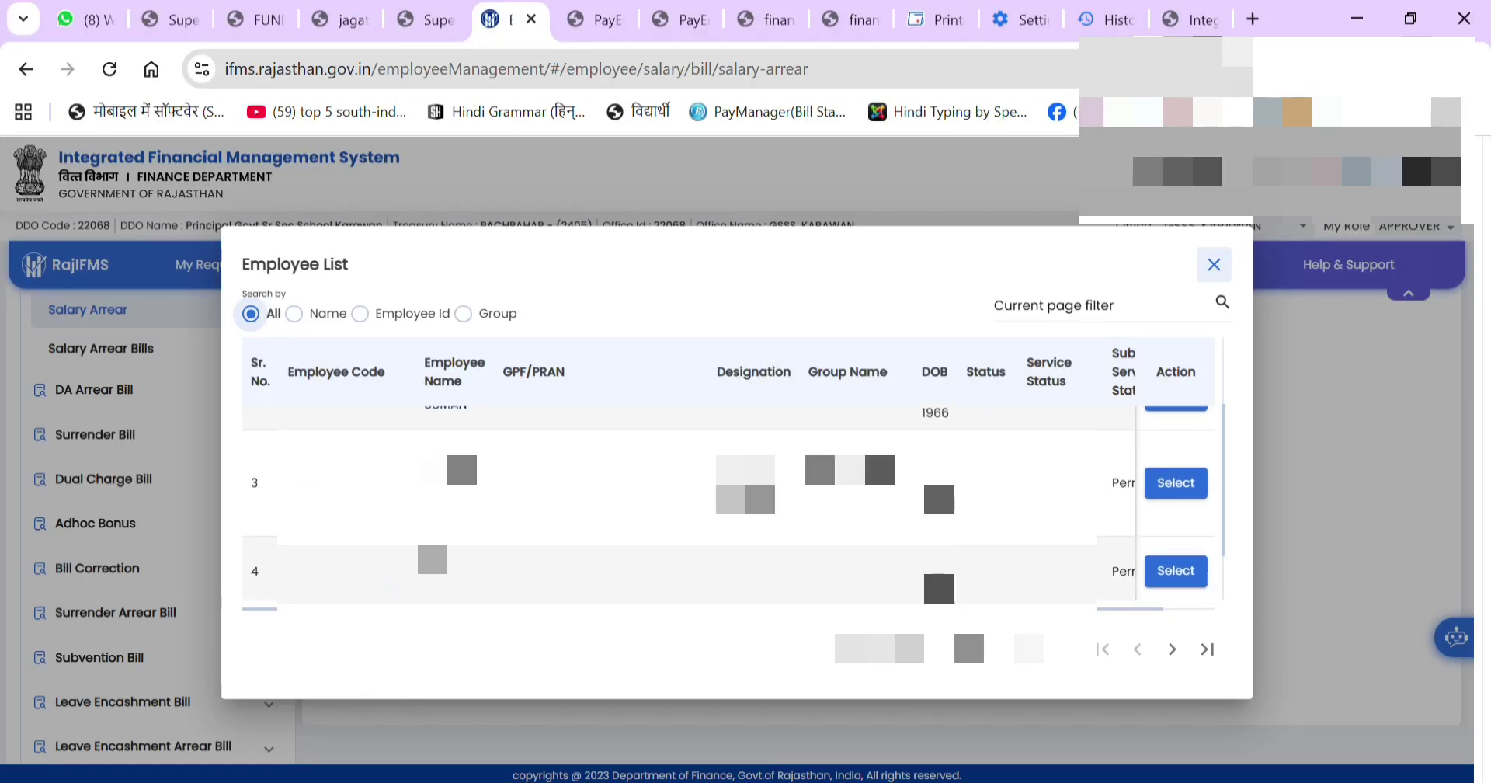
left_click(1179, 485)
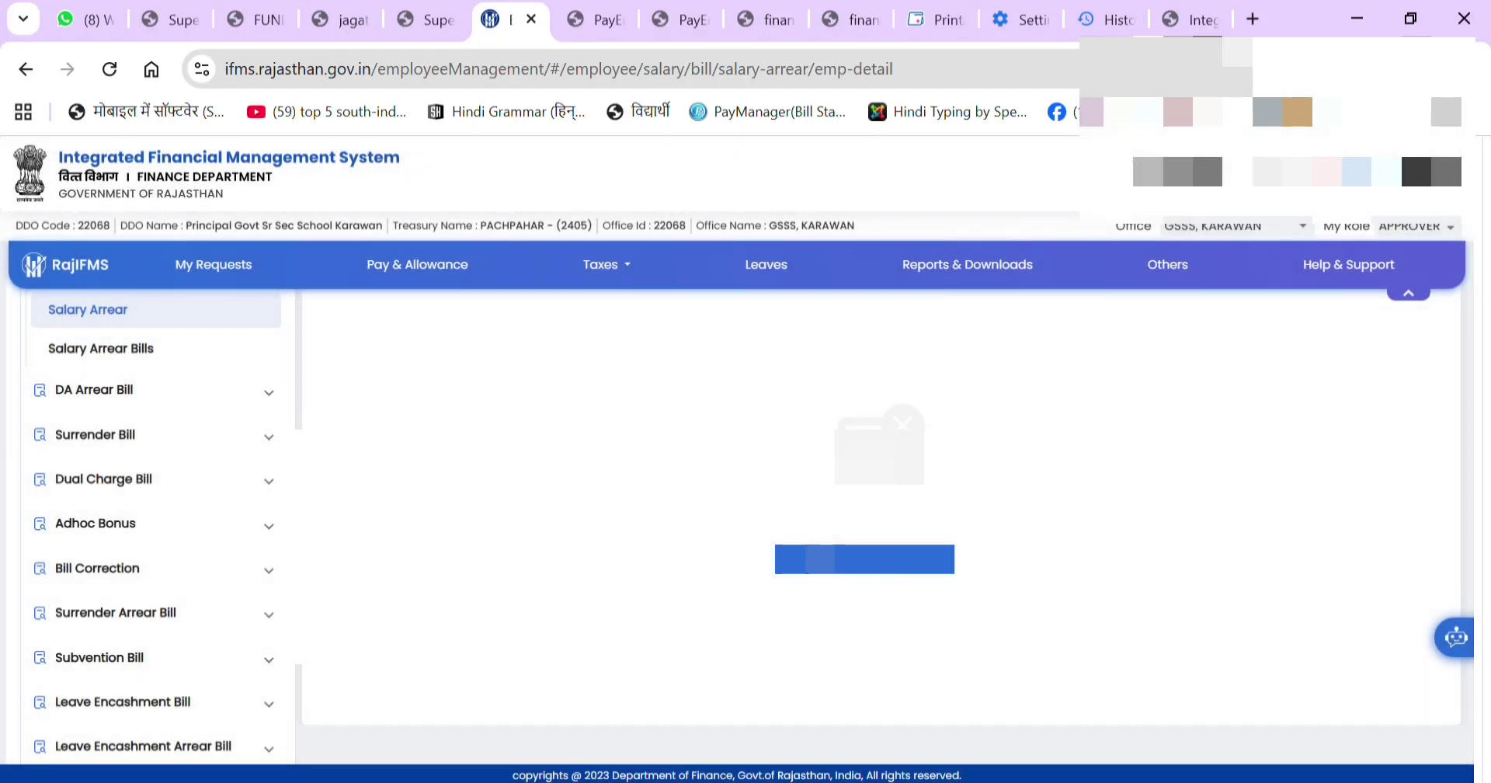
Choose the Sep 29, 2025-Sep 30, 2025 (Promotion) pay entitlement history and submit it to calculate the arrear
left_click(528, 668)
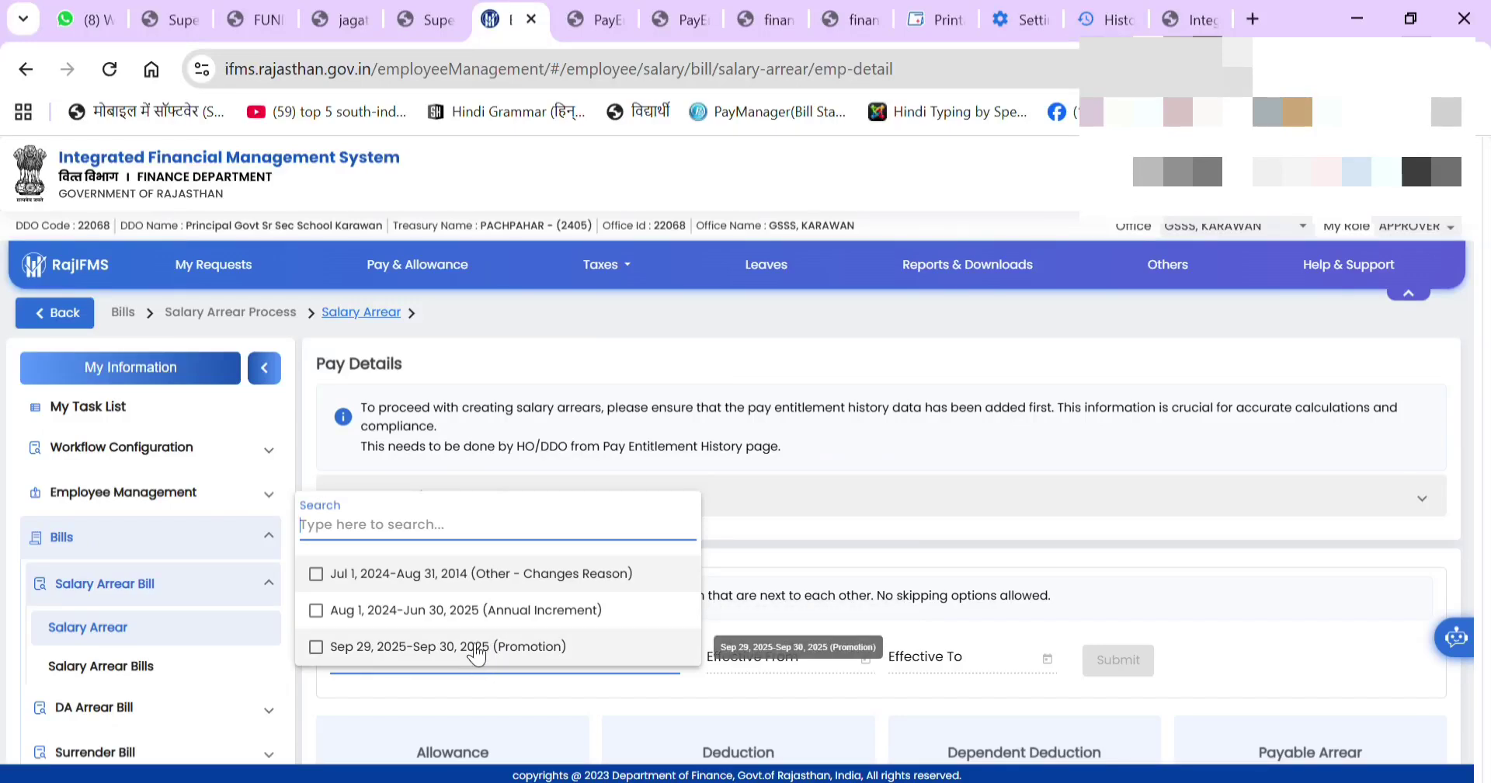
left_click(473, 649)
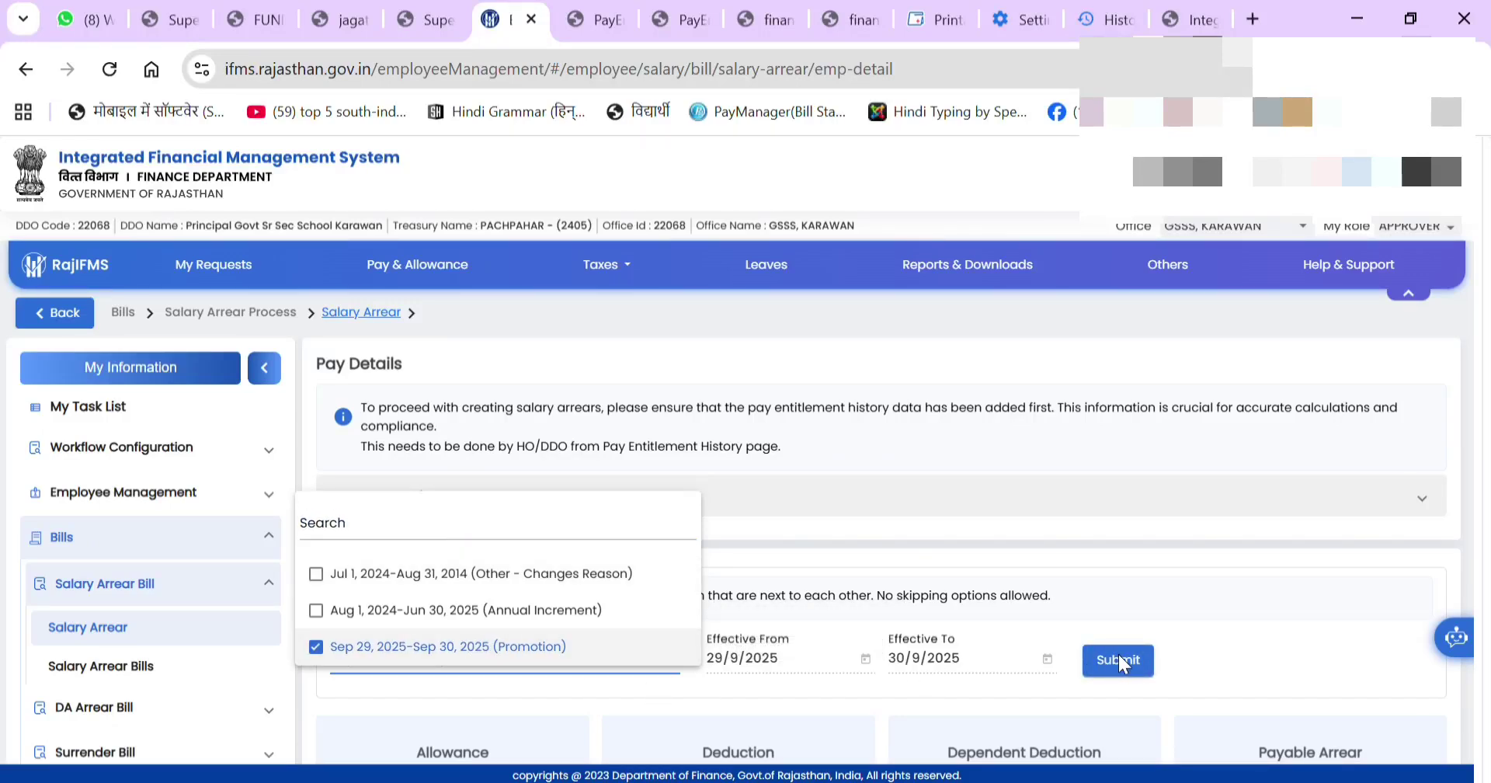
left_click(1123, 662)
scroll(1124, 661, "down", 3)
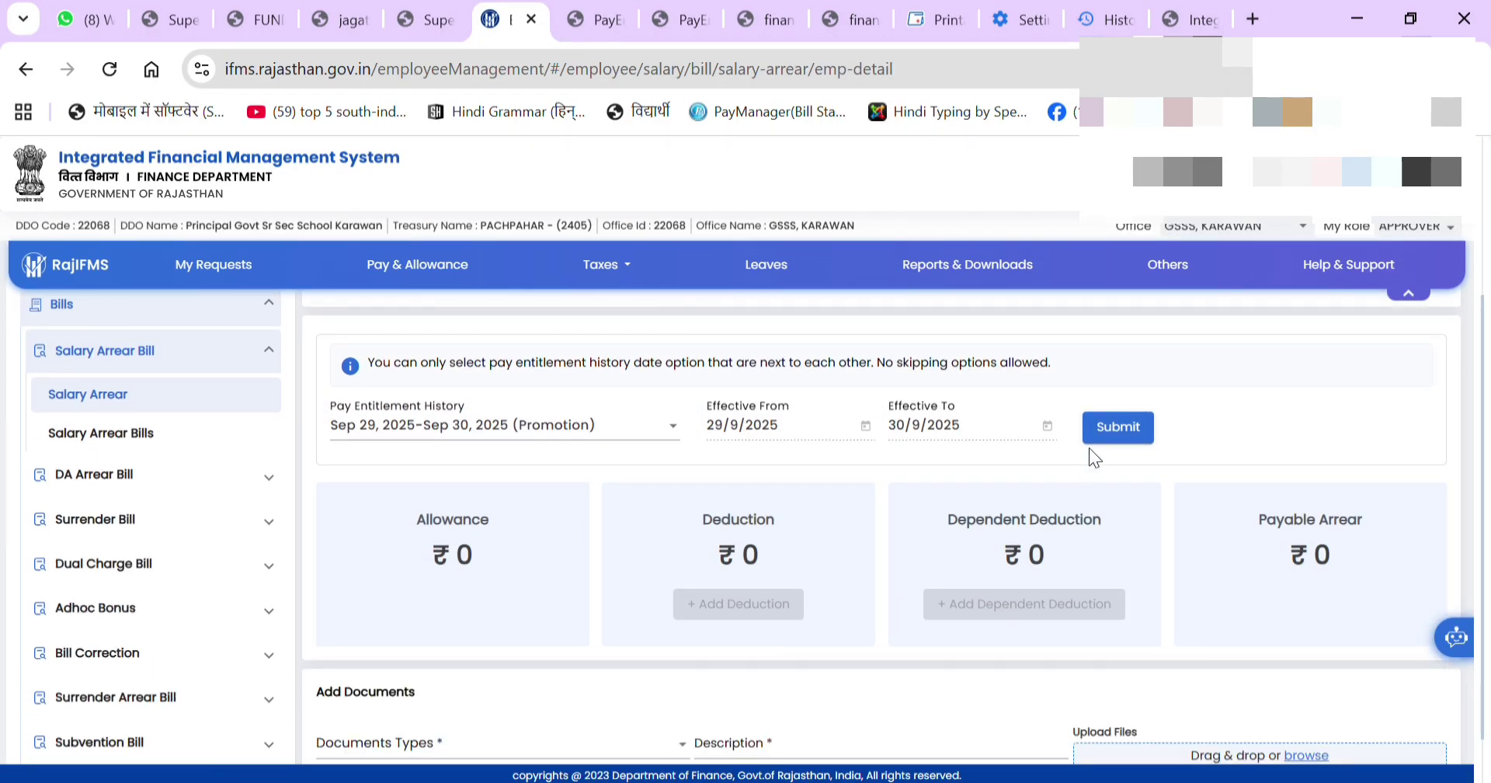
left_click(1115, 429)
Review the arrear totals, the due, drawn and arrear amounts for each allowance, and the attached documents
scroll(1115, 429, "down", 1)
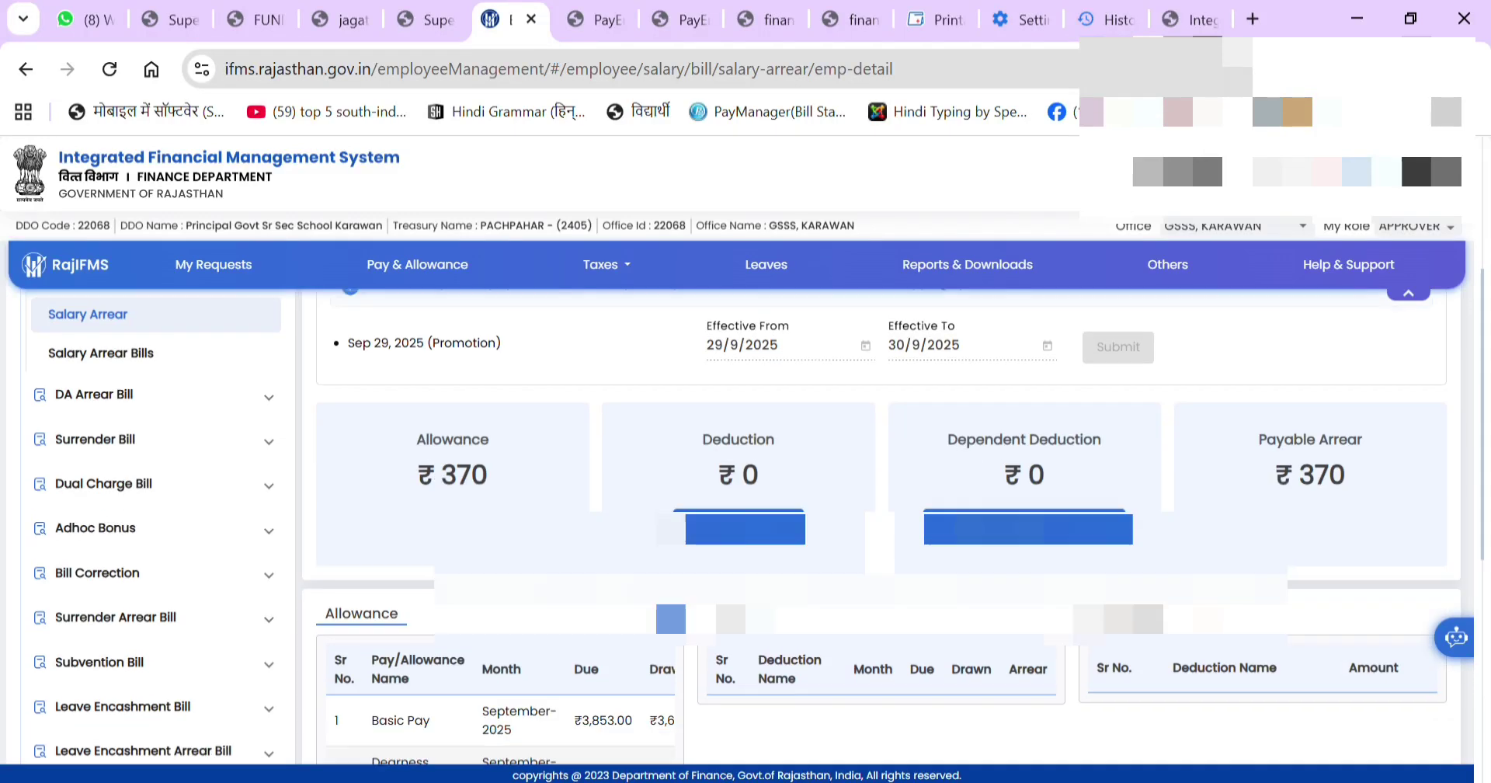
scroll(883, 517, "down", 2)
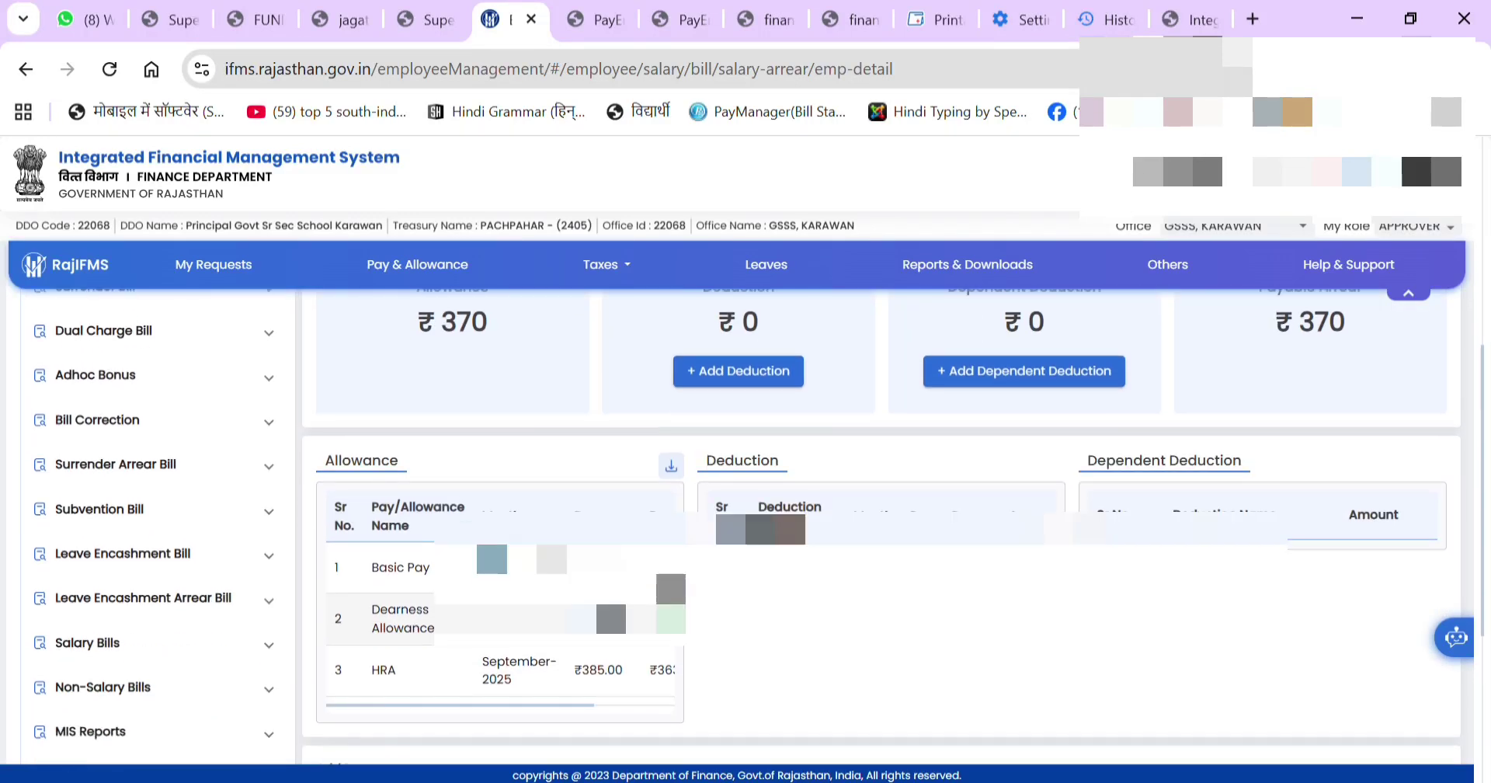
scroll(882, 517, "down", 4)
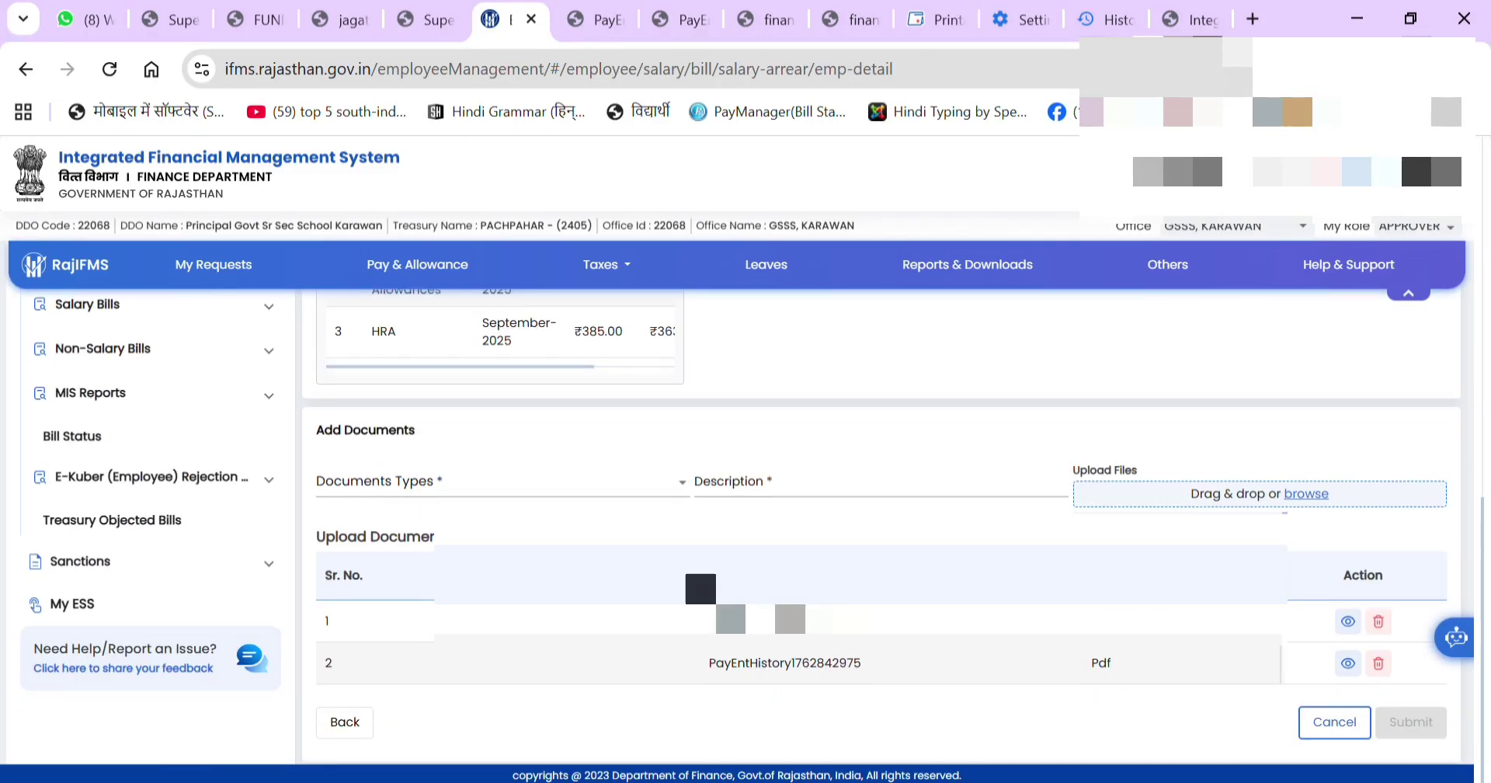
scroll(882, 517, "up", 1)
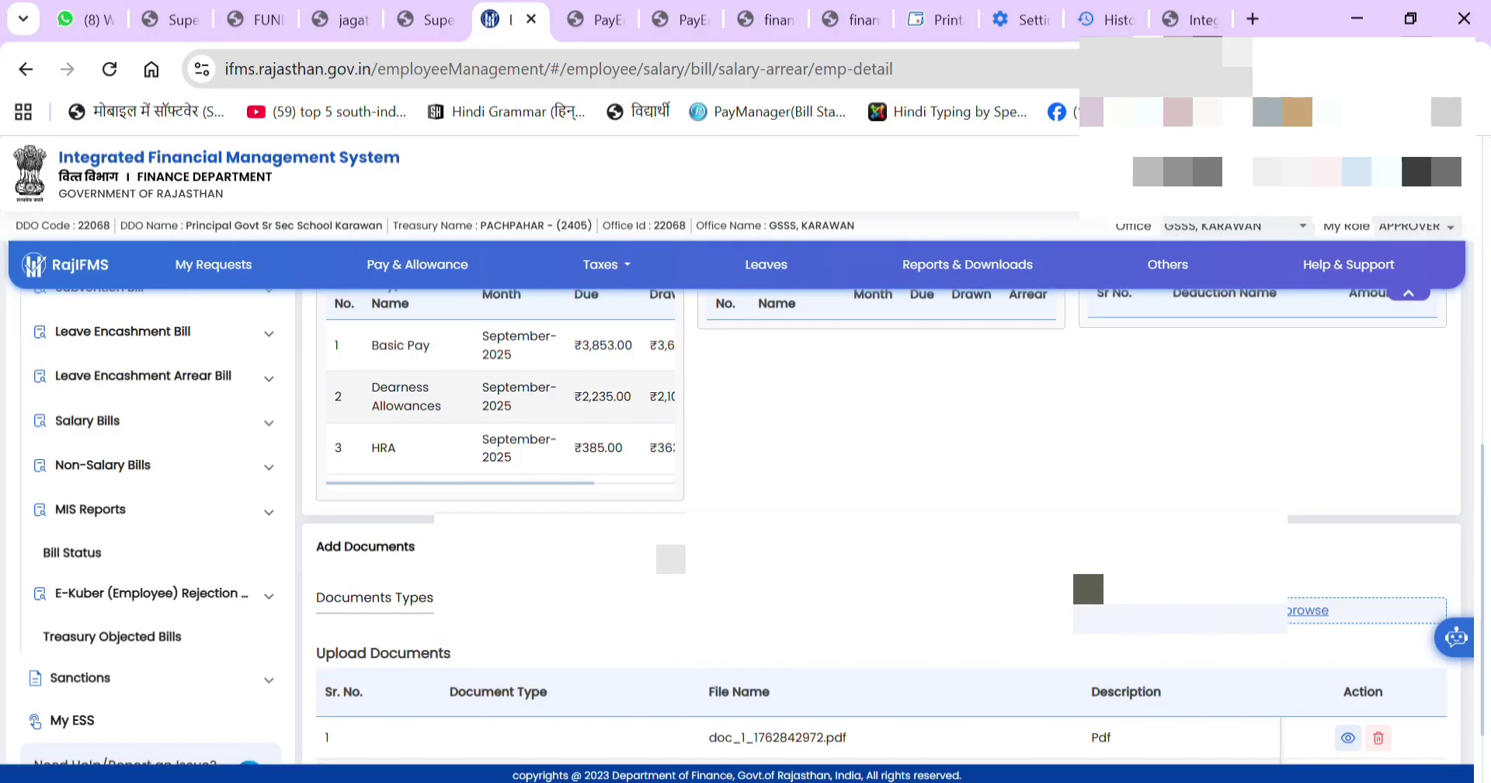
scroll(617, 522, "up", 1)
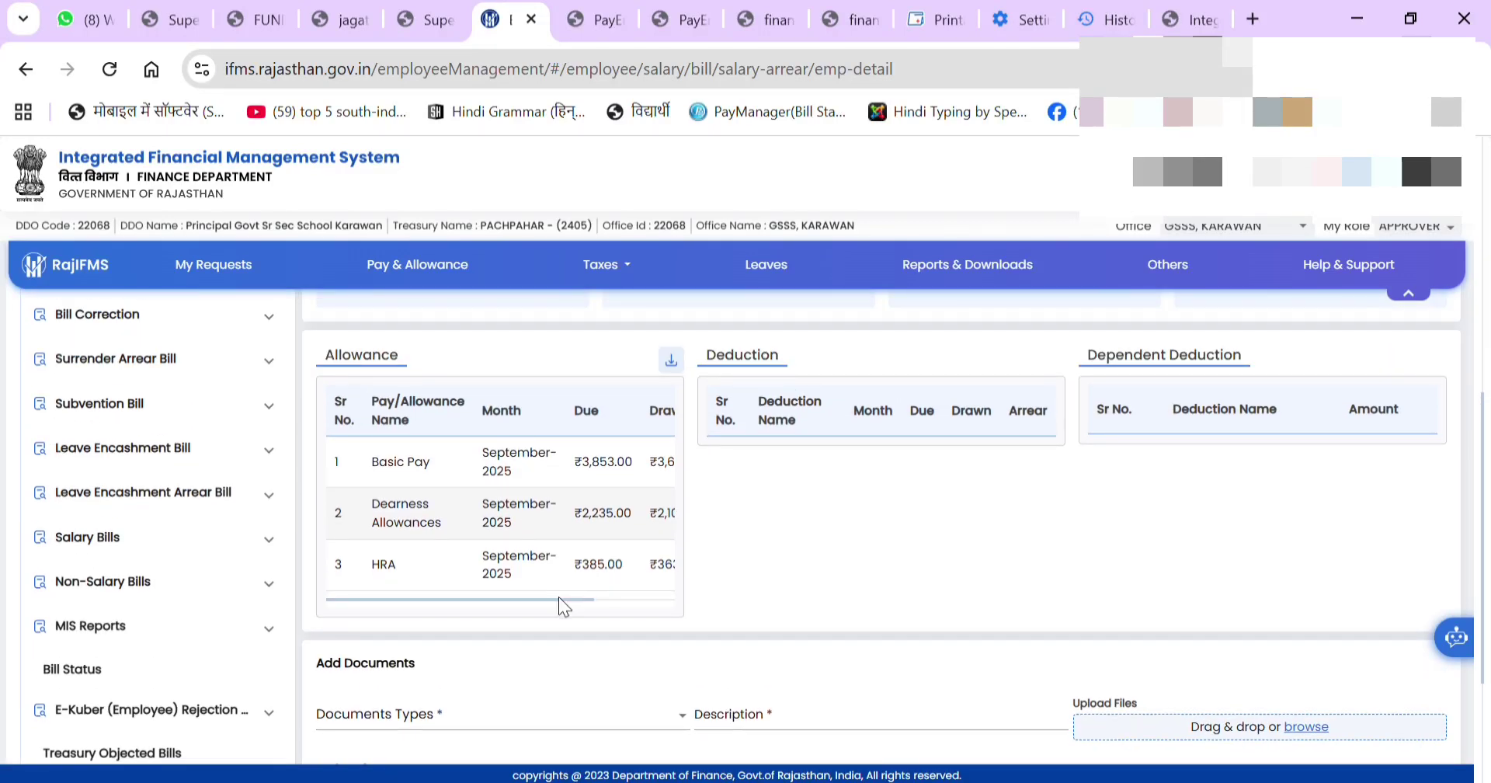
left_click_drag(558, 597, 665, 595)
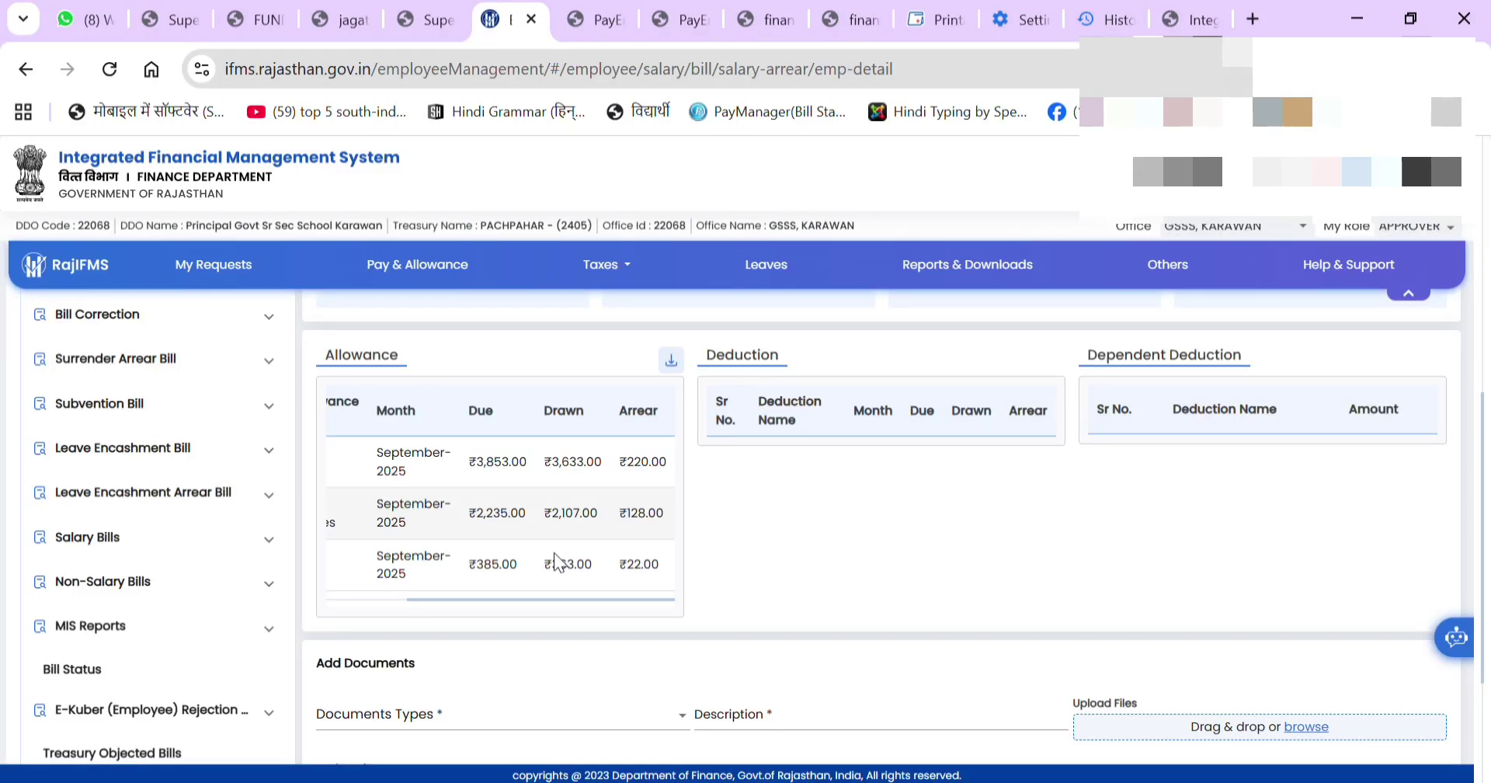
Upload the employee's arrear PDF as a Salary Arrear document with the description "arrear sheet"
left_click(477, 706)
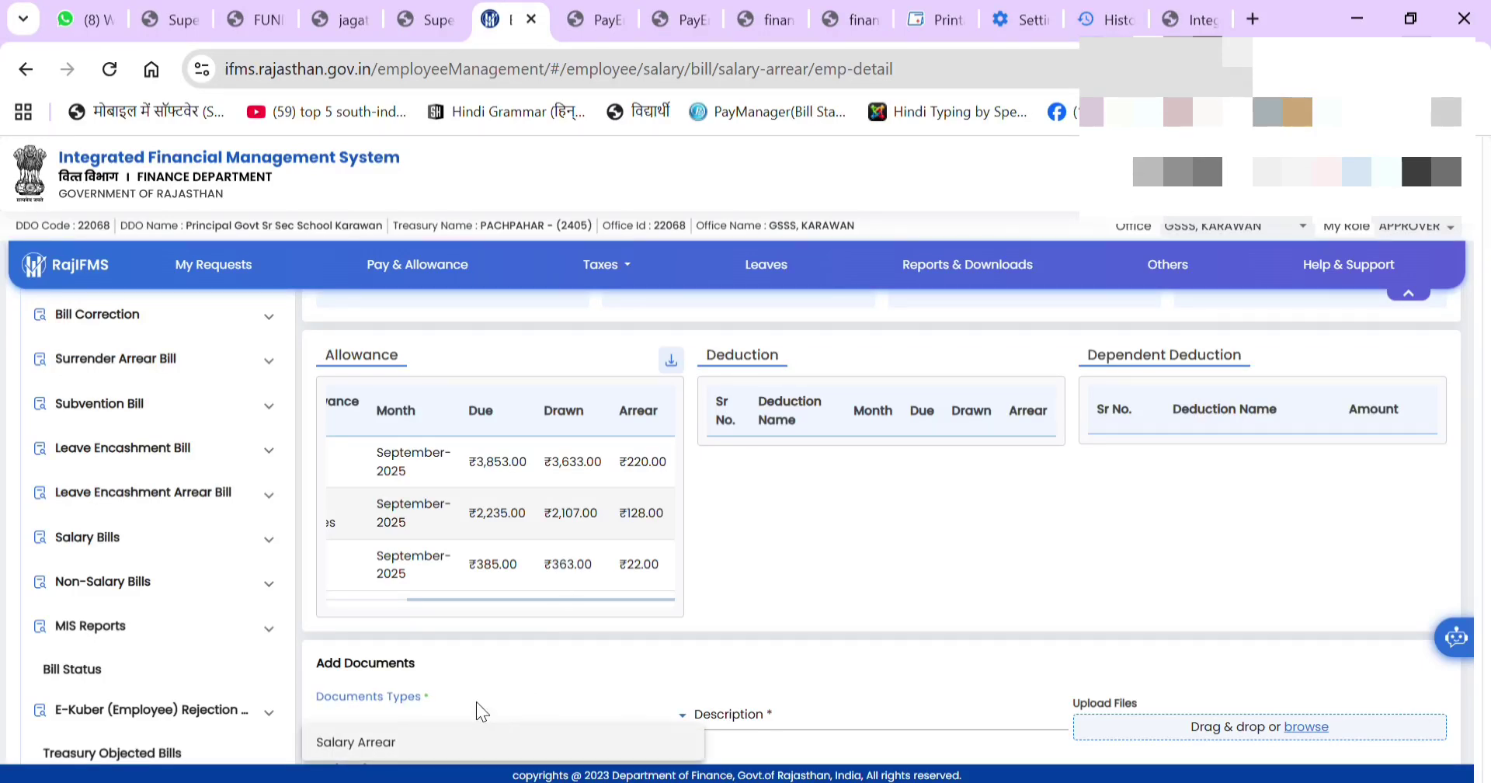
left_click(463, 744)
left_click(756, 726)
type("a")
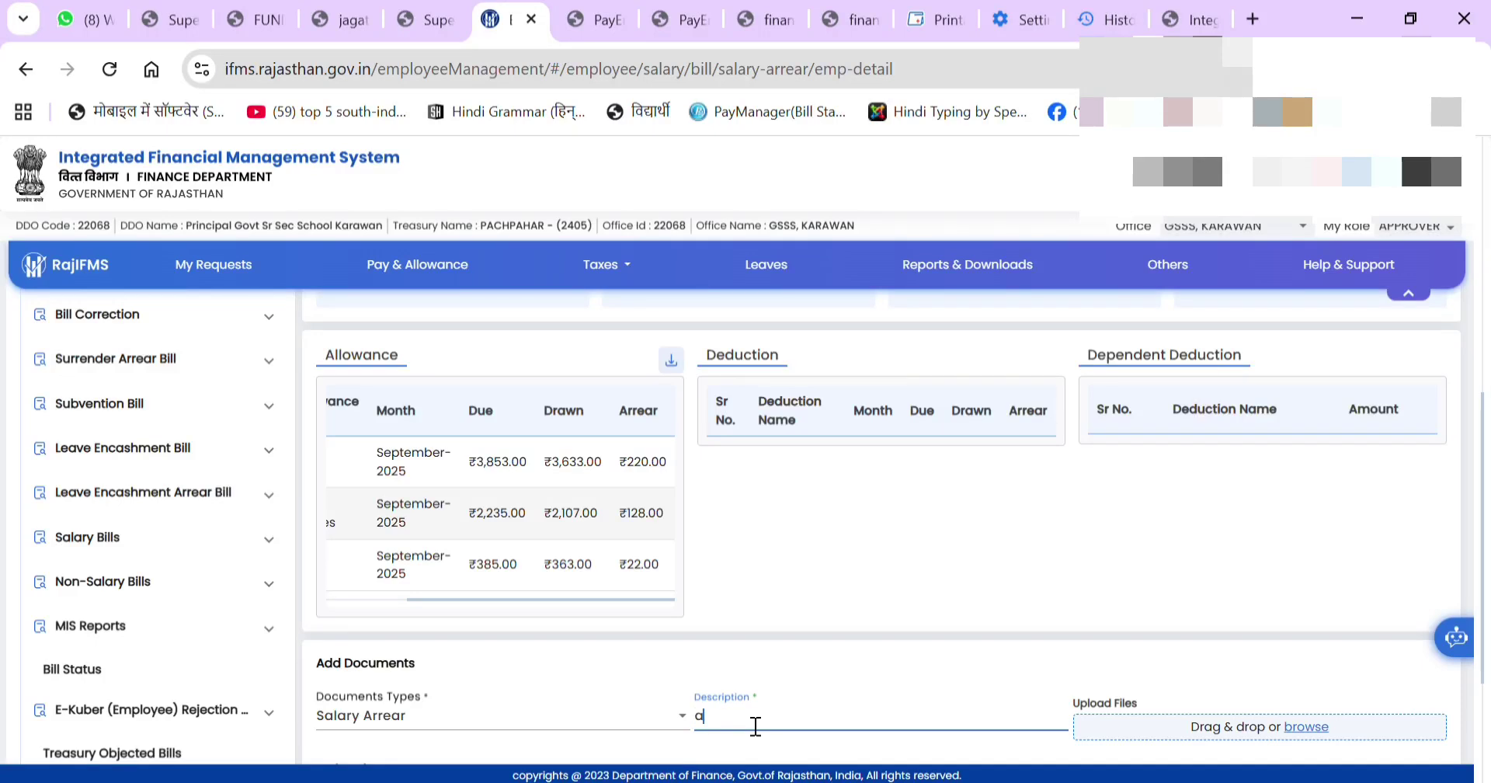
type("rrear sheet")
left_click(1311, 730)
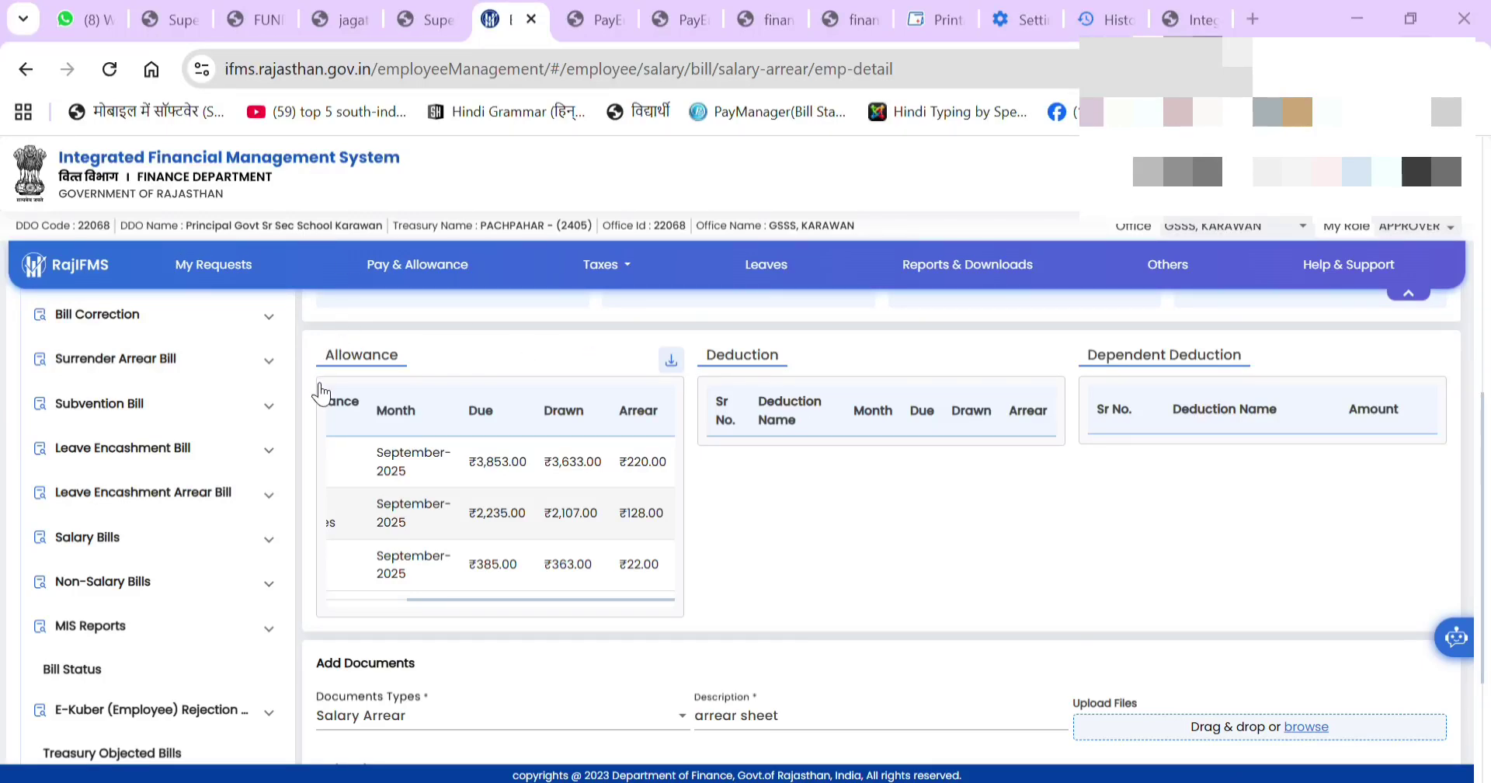
scroll(932, 664, "down", 3)
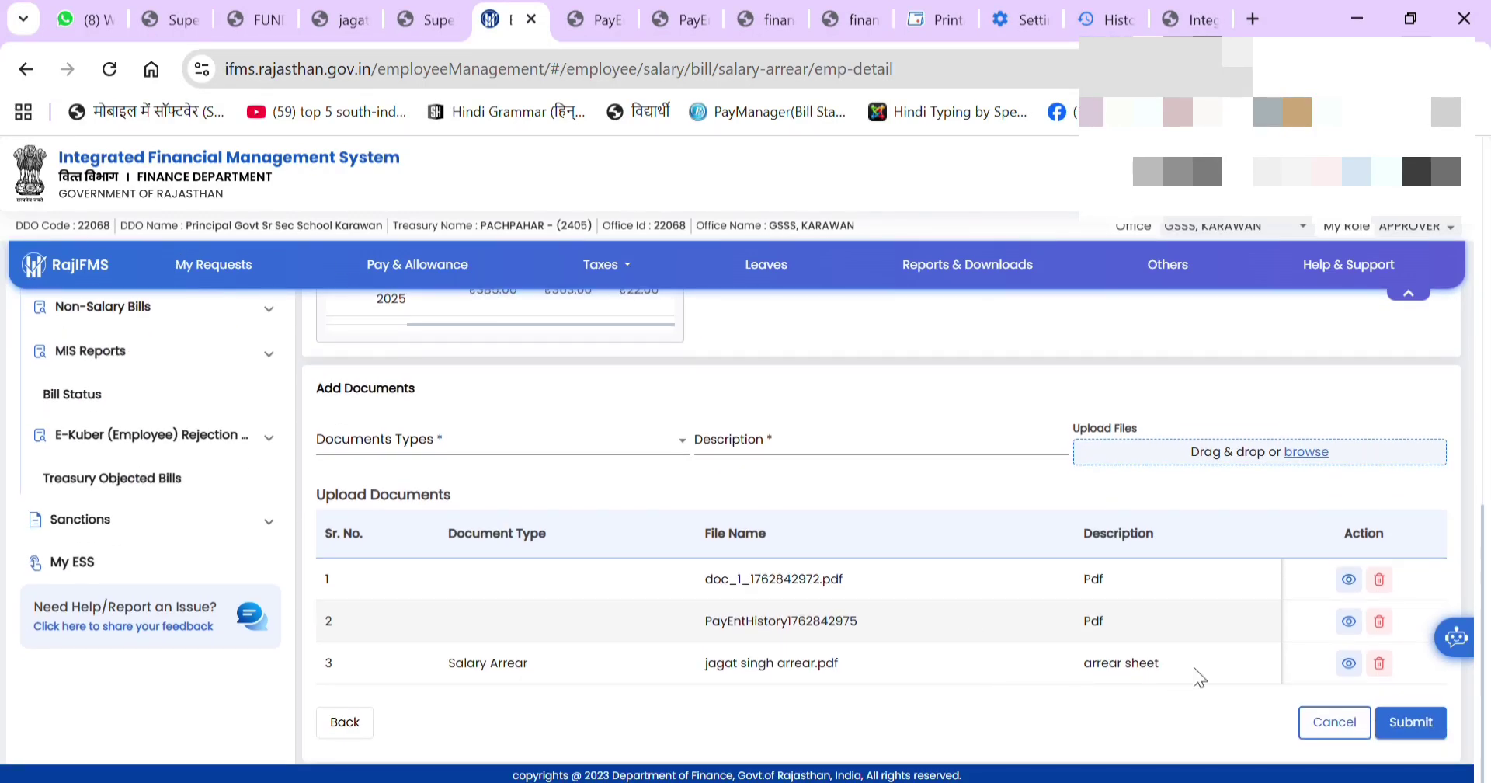
Submit the salary arrear request with its uploaded documents and confirm the submission
left_click(1419, 727)
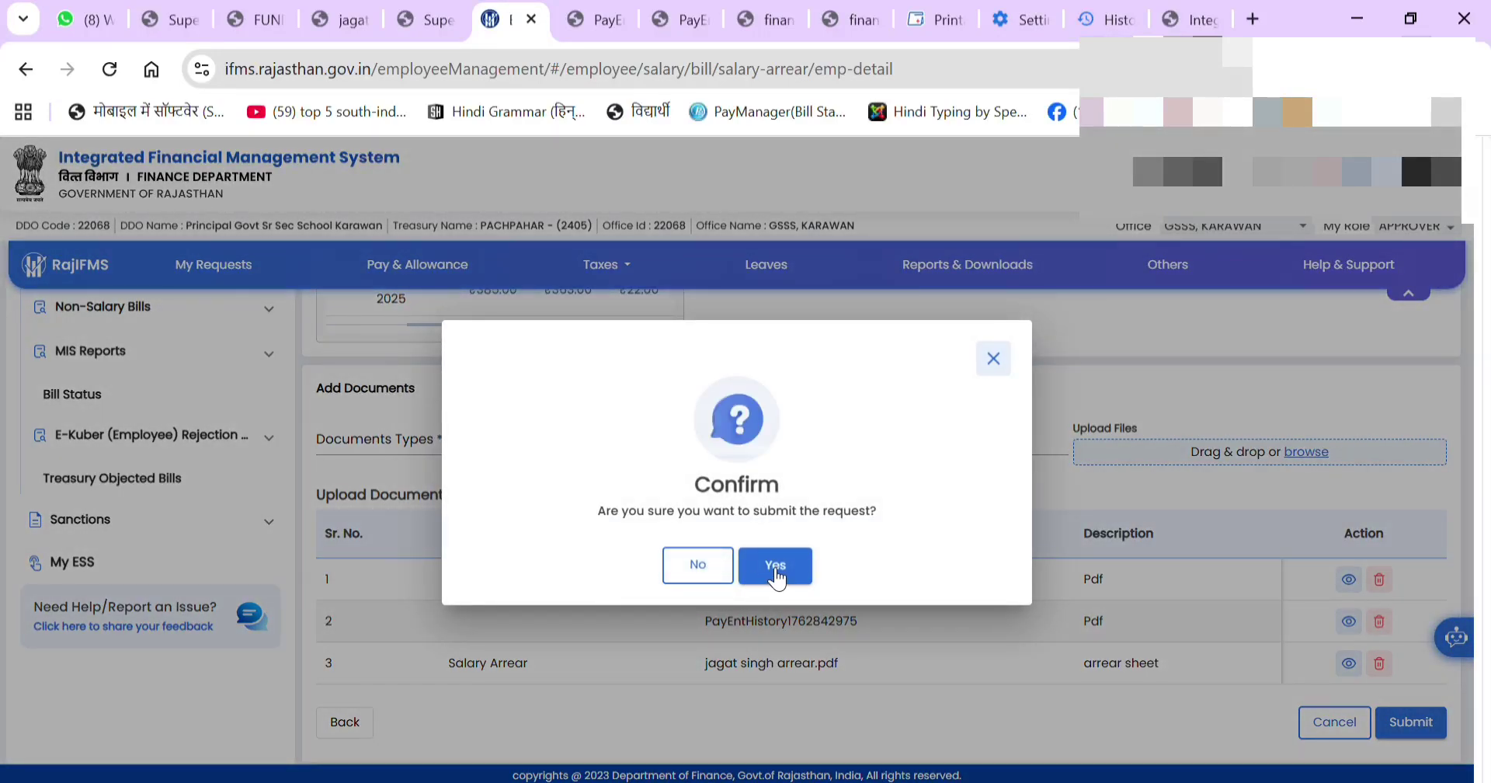
left_click(776, 575)
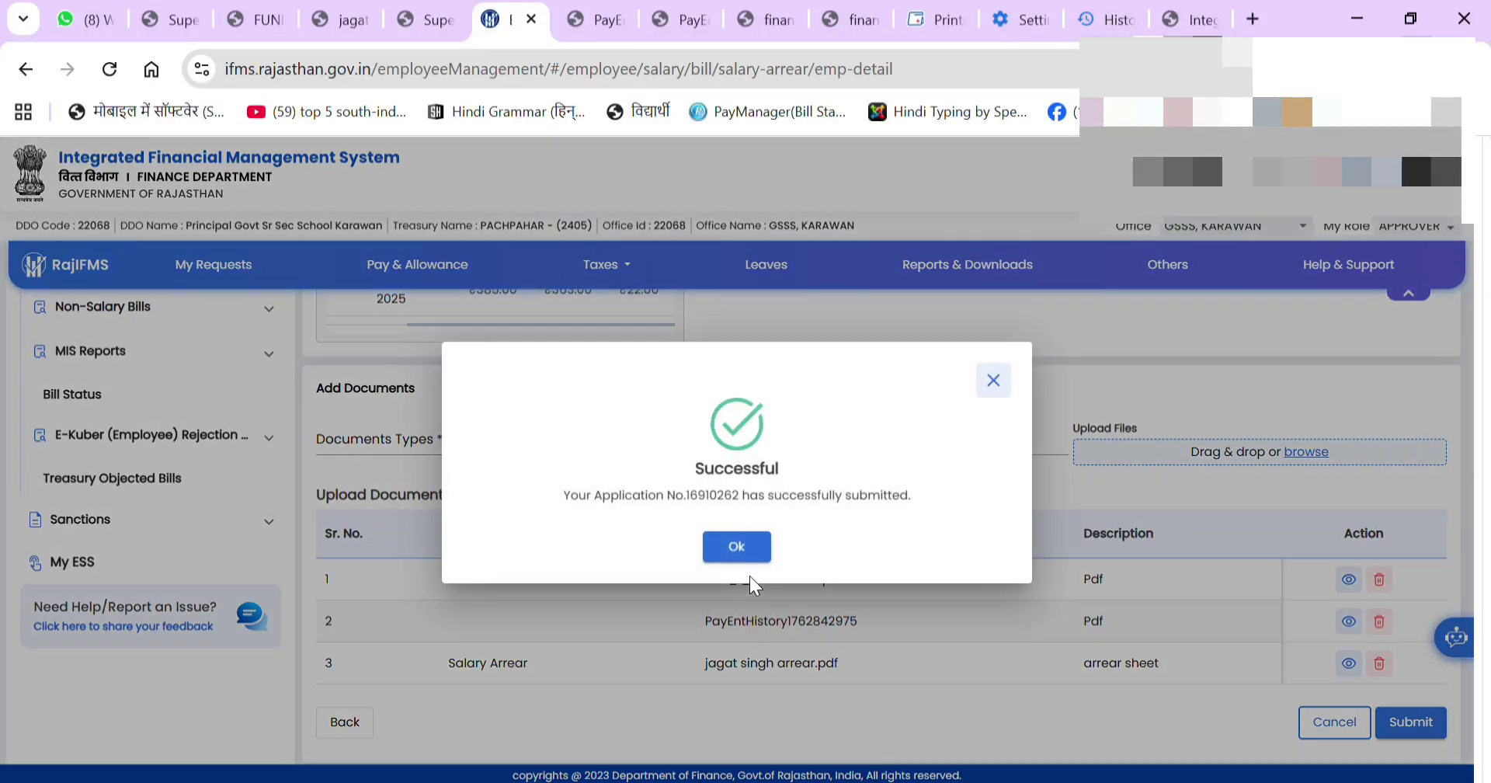
left_click(734, 547)
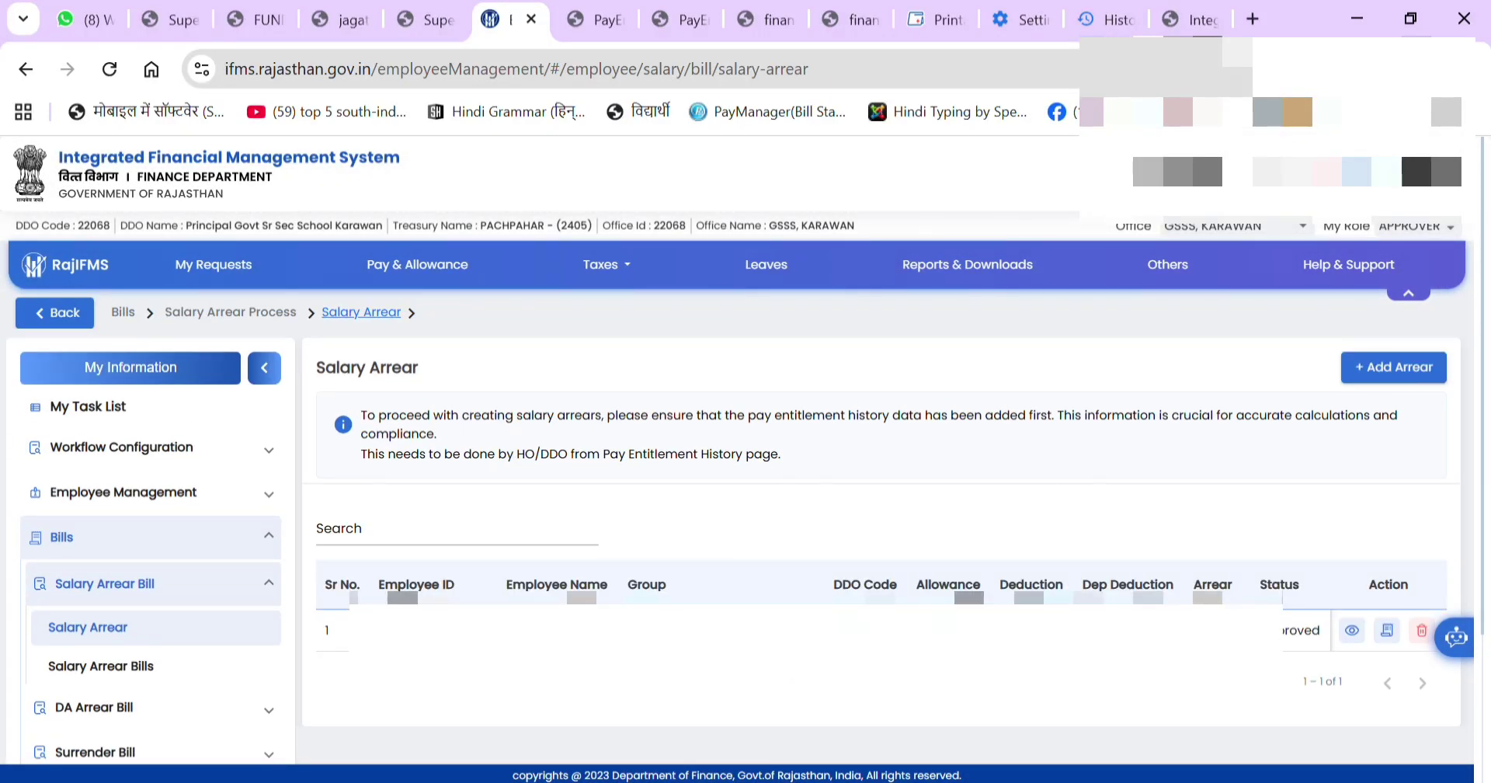
left_click(1392, 627)
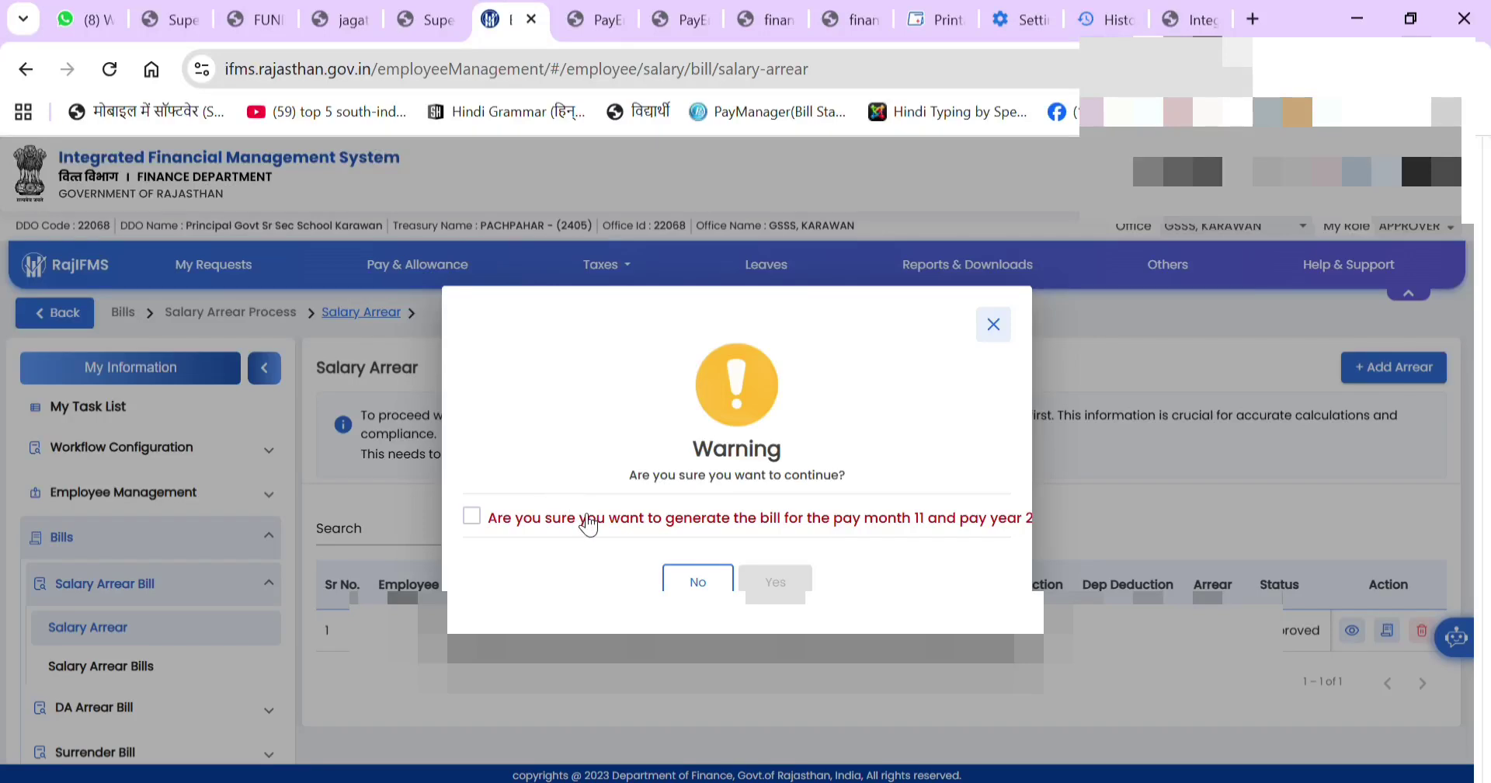
left_click(591, 522)
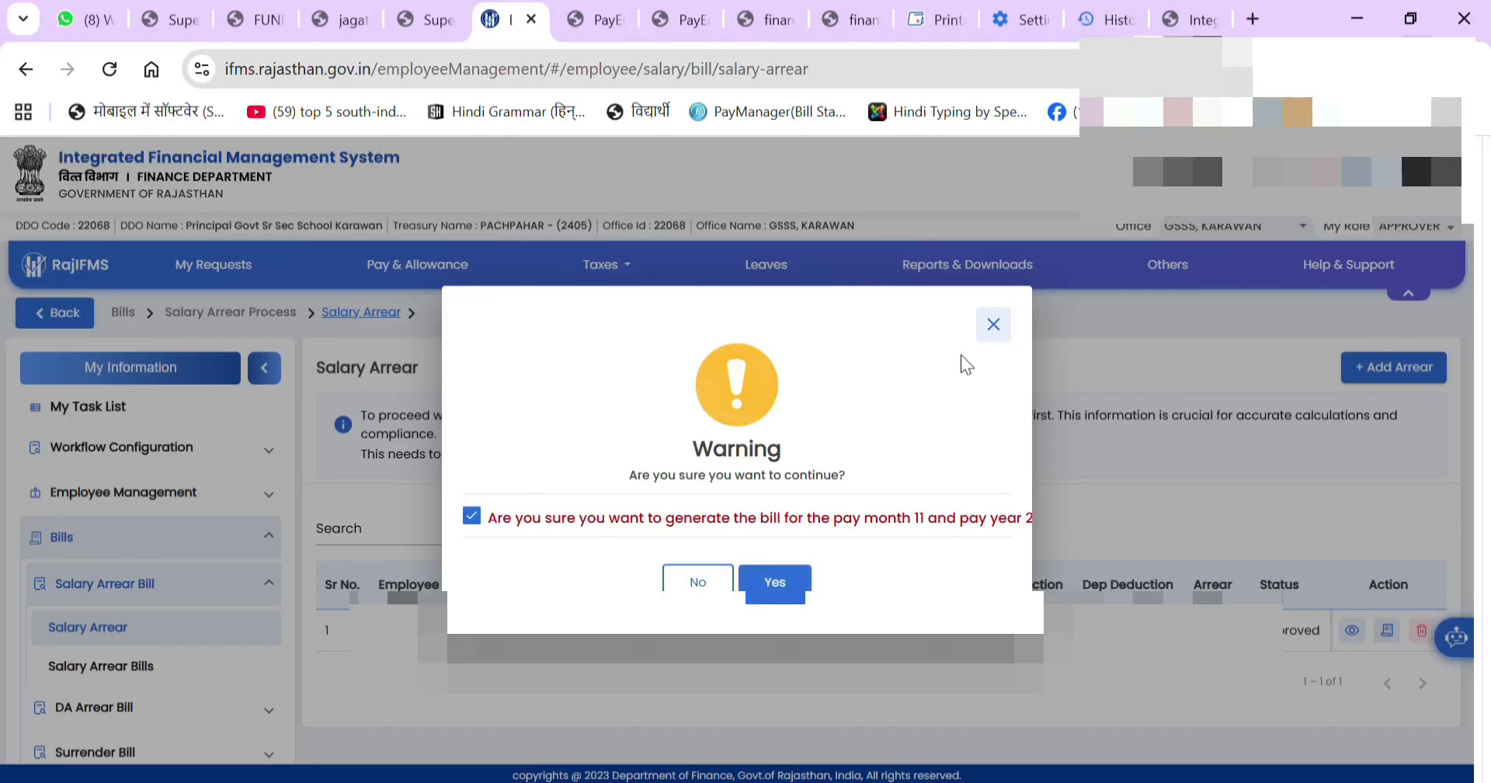
left_click(993, 324)
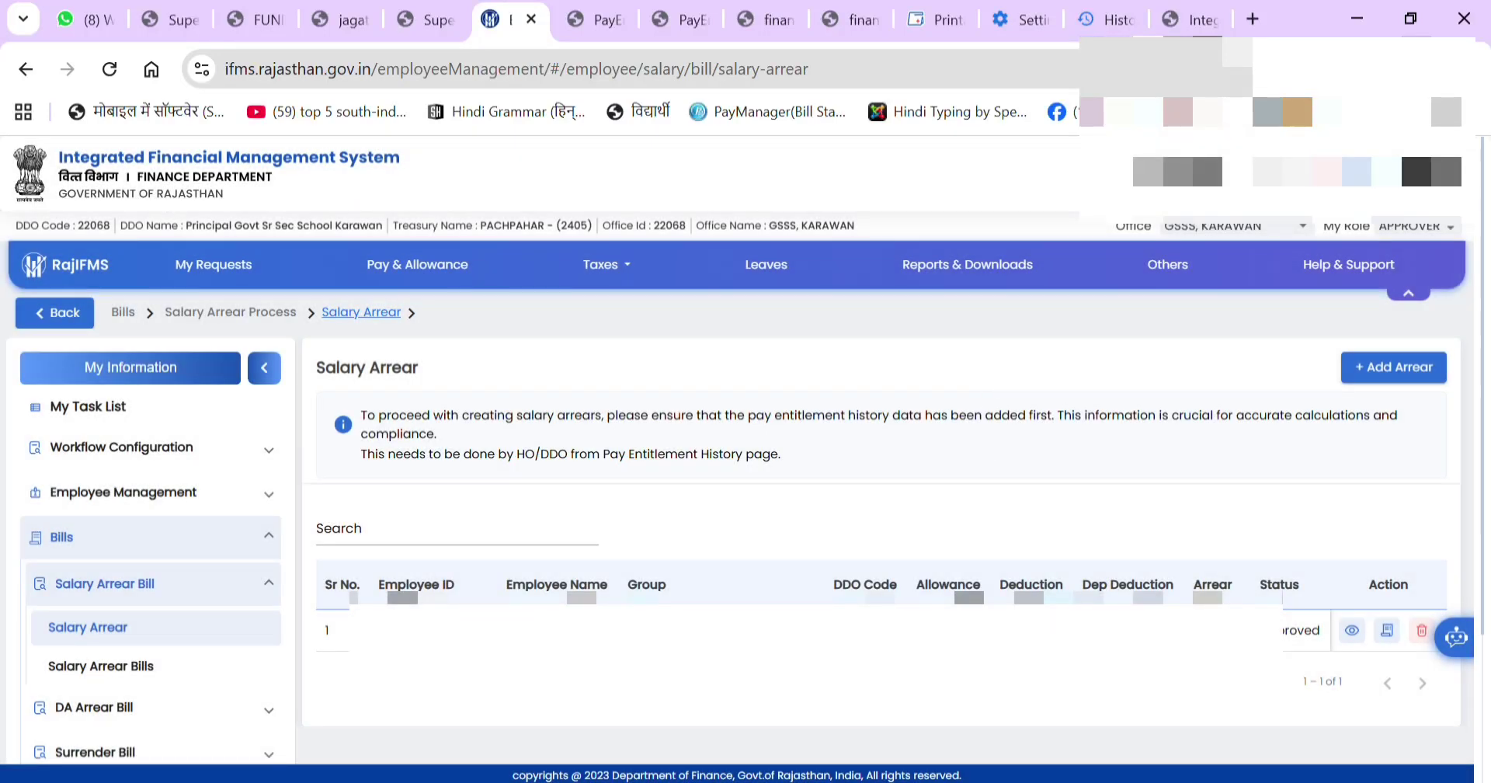
Review the approved arrear's pay details, allowance amounts and uploaded documents, and return to the Salary Arrear list
left_click(1352, 631)
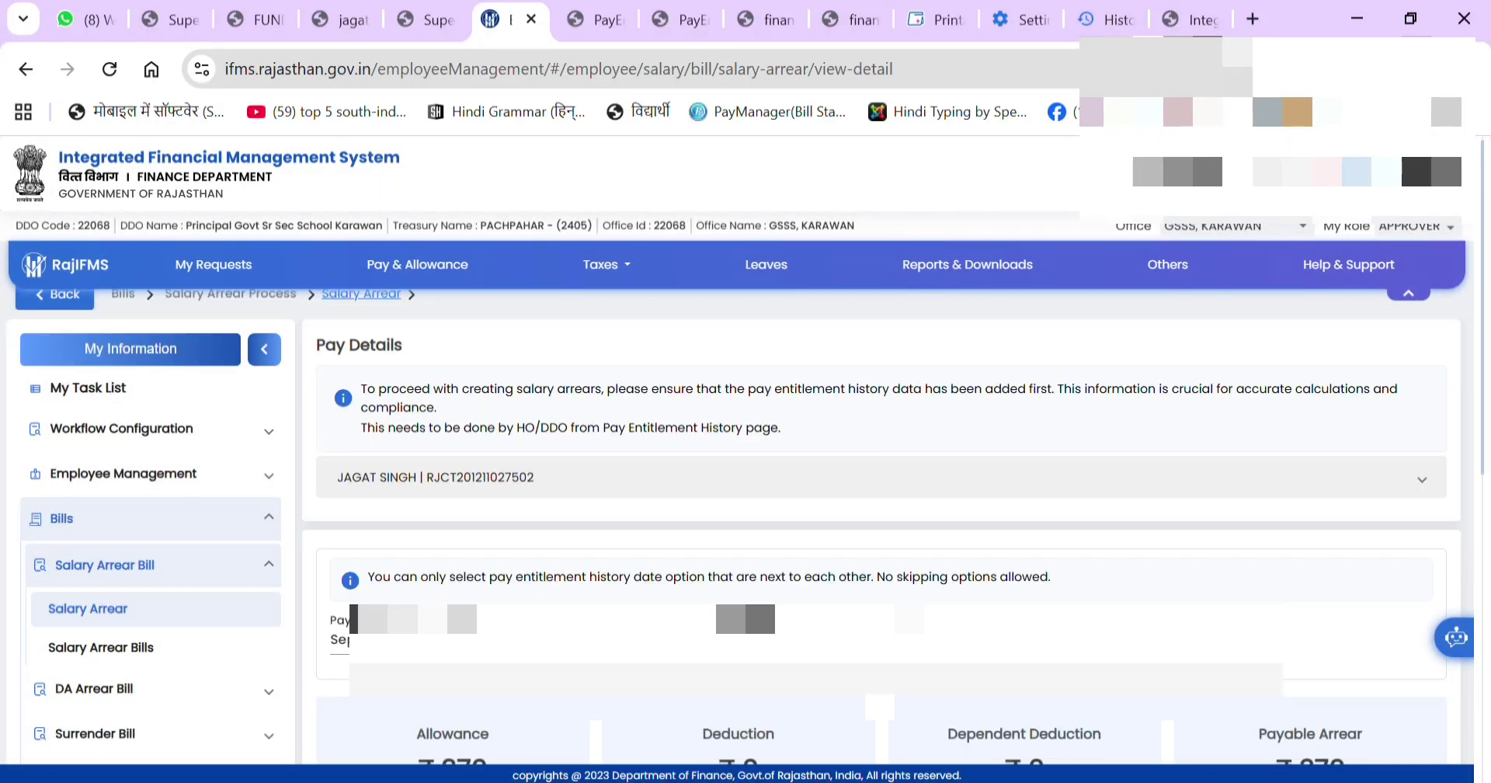
scroll(882, 528, "down", 7)
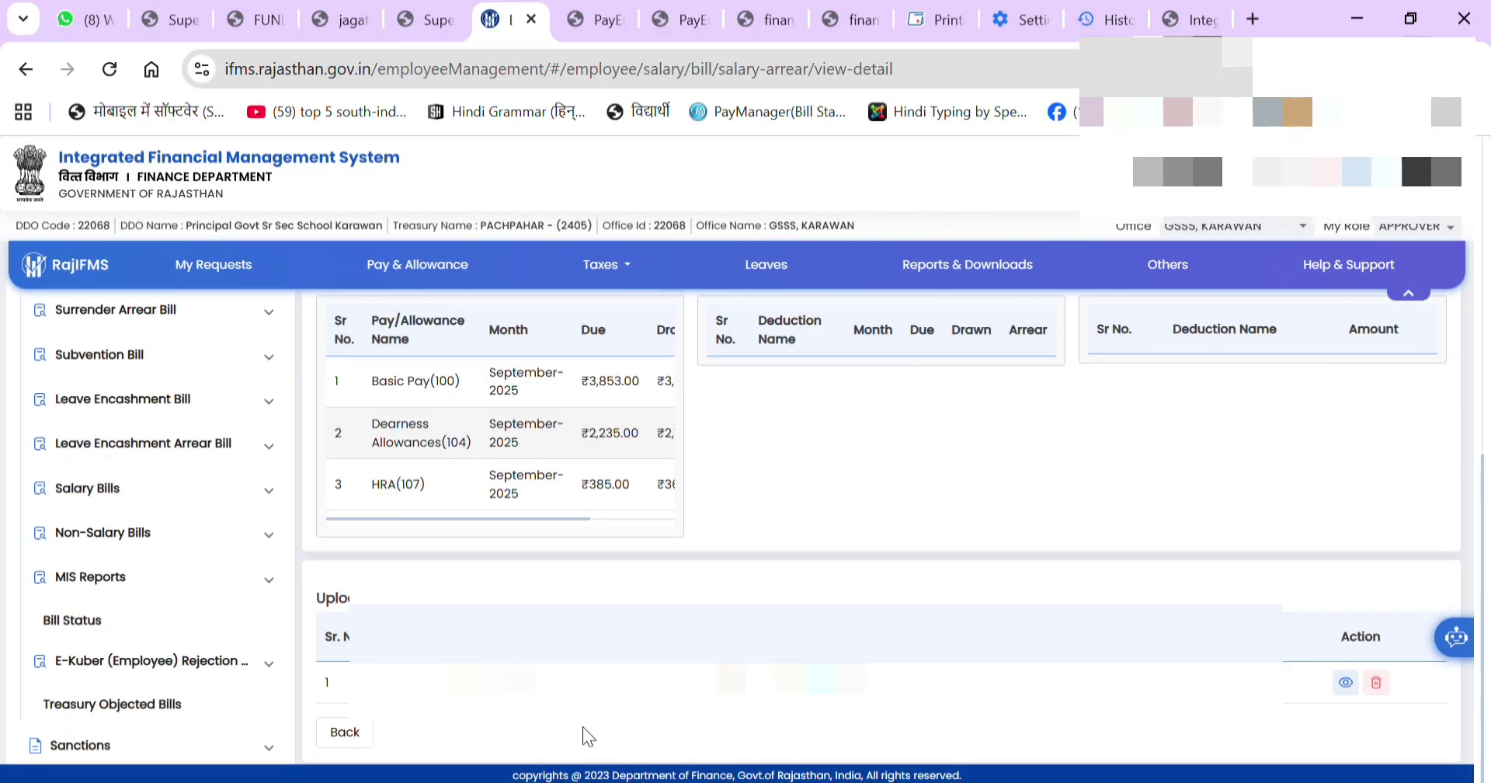
left_click(363, 733)
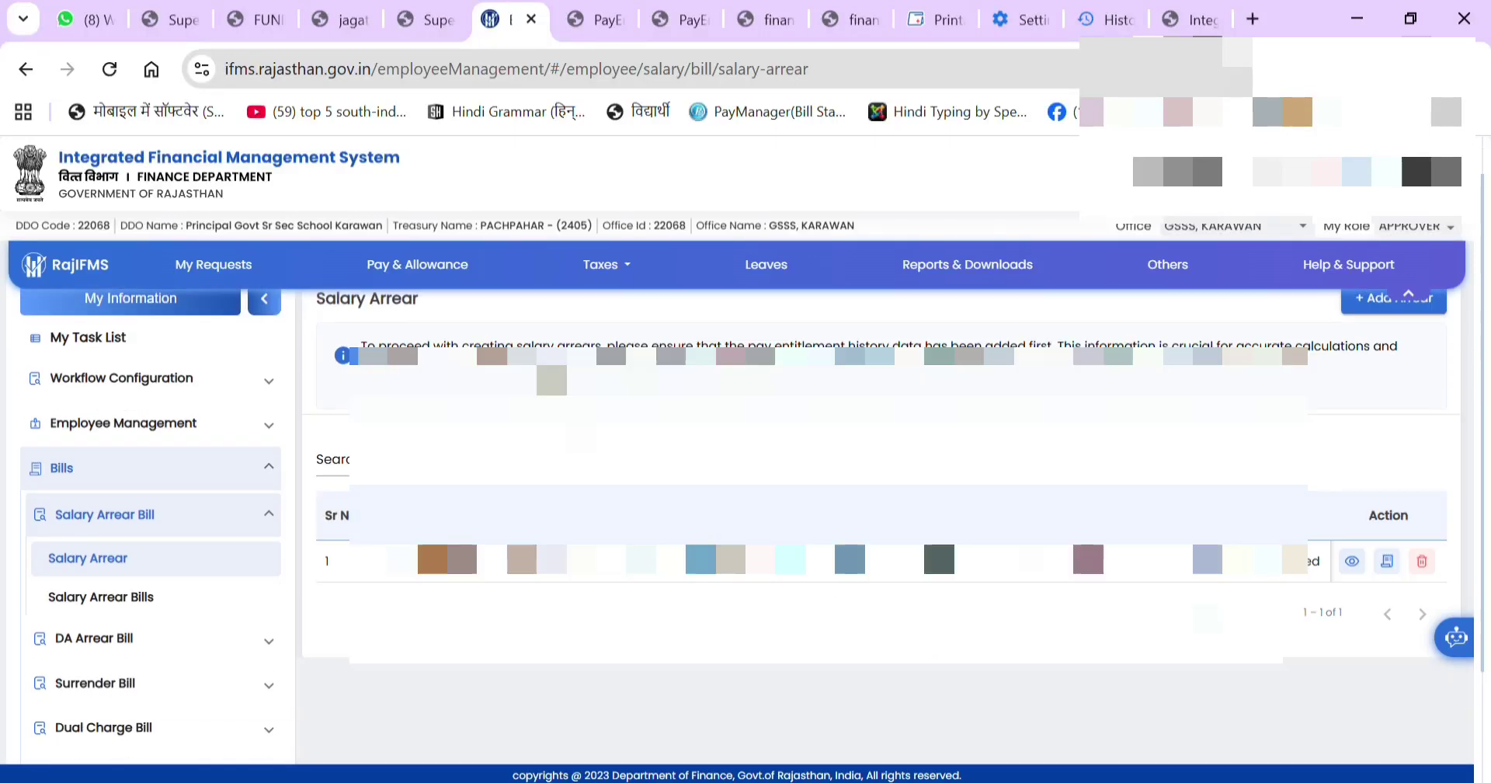
Generate the bill for the approved salary arrear for pay month 11 and confirm the generation
scroll(943, 587, "down", 2)
left_click(1387, 429)
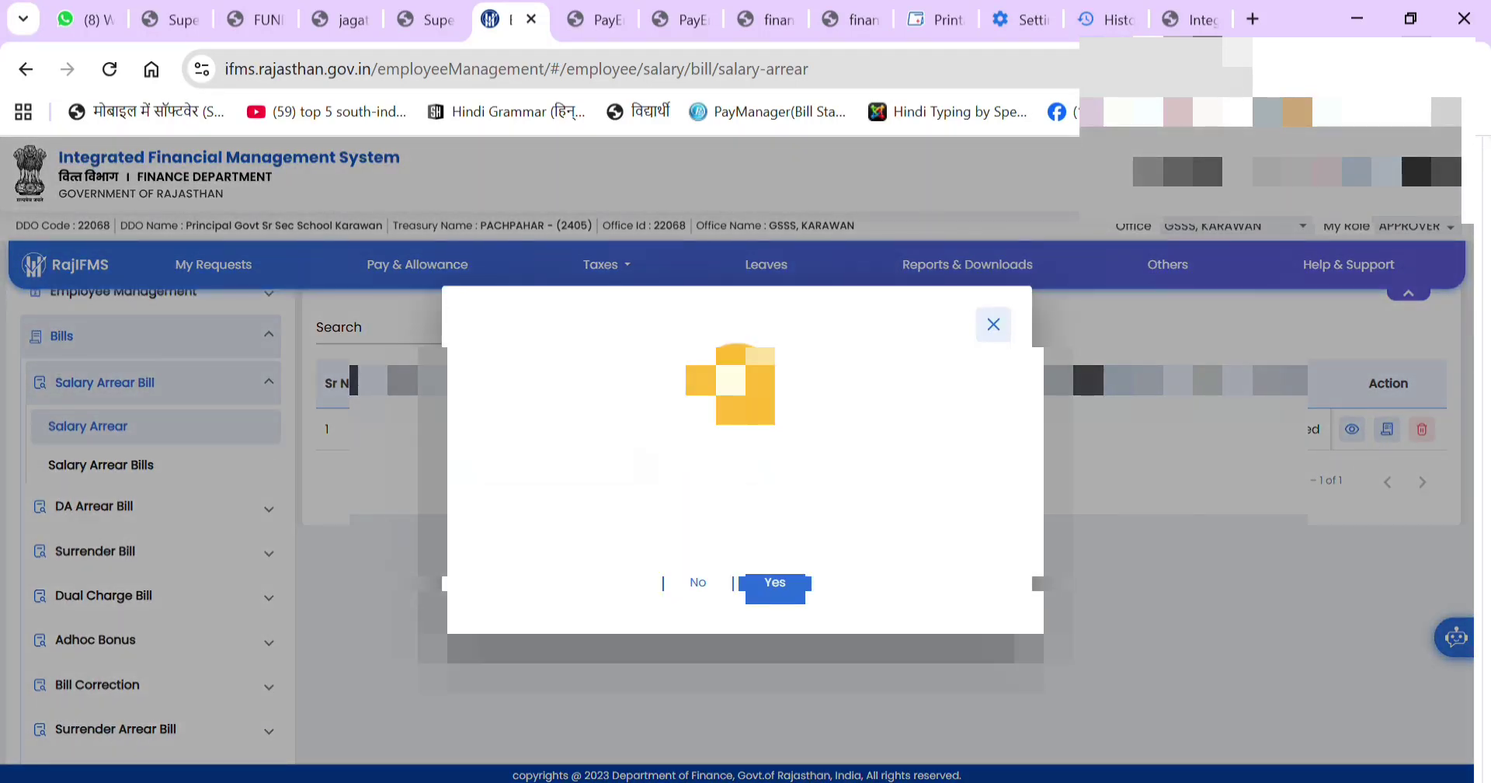
left_click(786, 585)
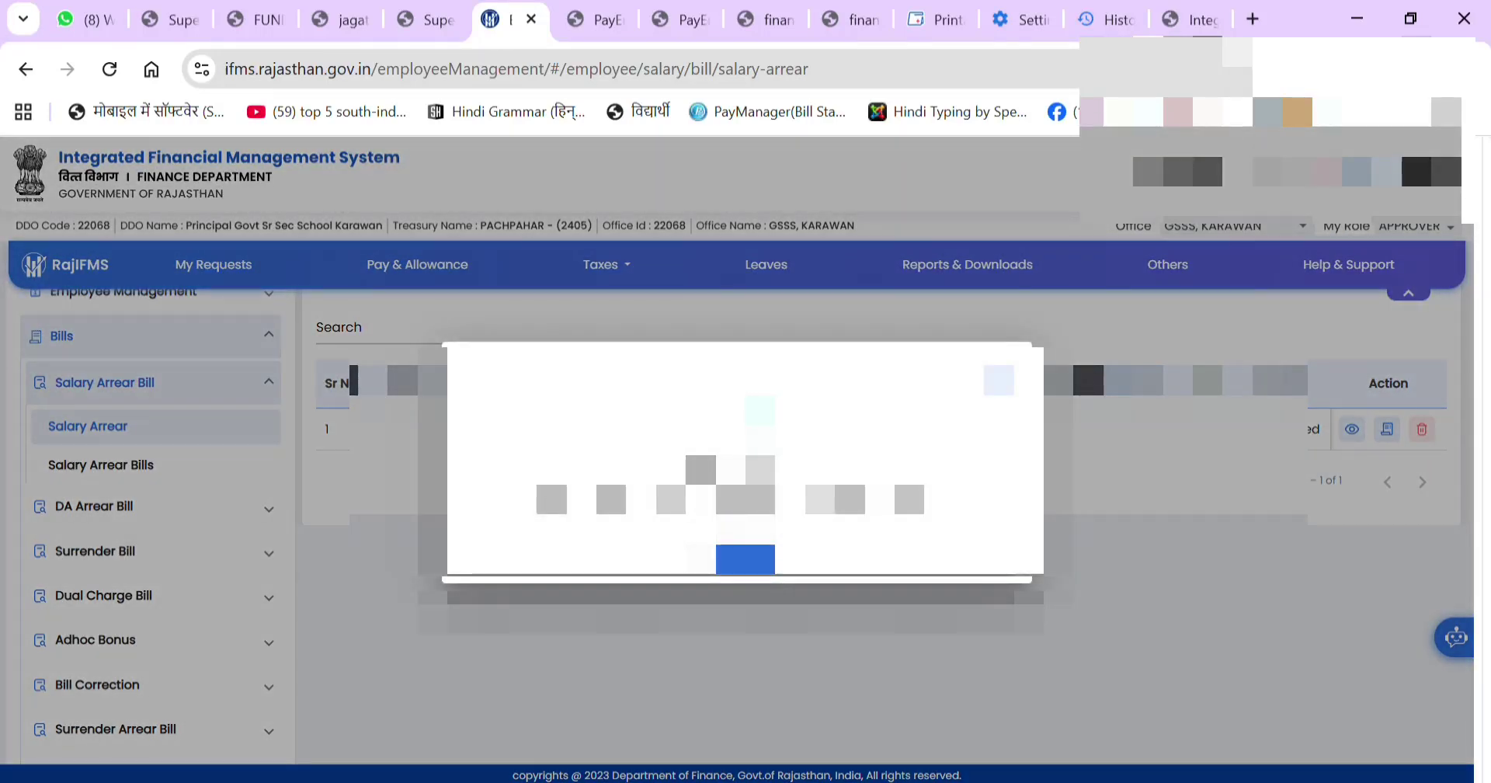
left_click(738, 559)
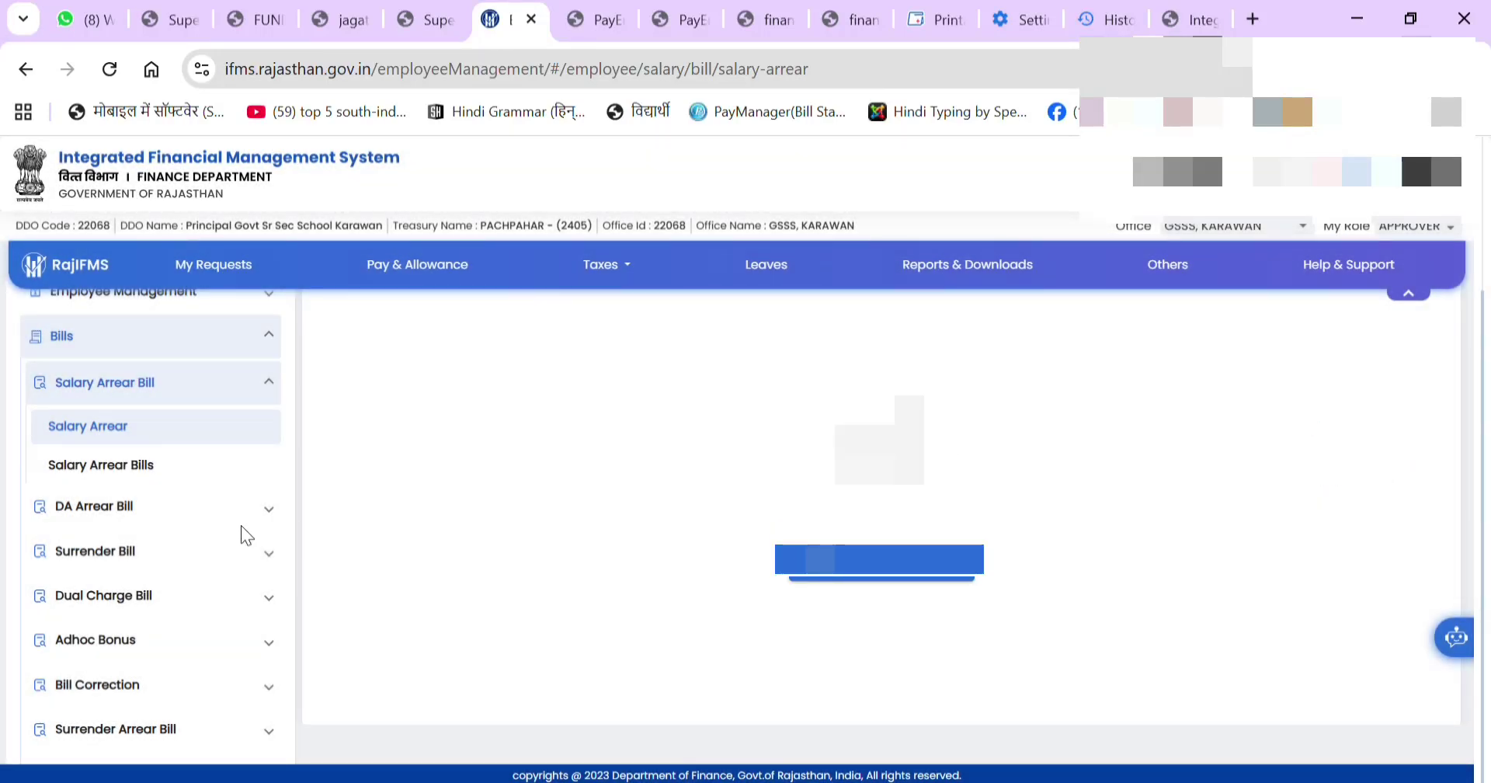
List the Salary Arrear Bills for financial year 2025-2026 and month NOVEMBER-2025
left_click(140, 472)
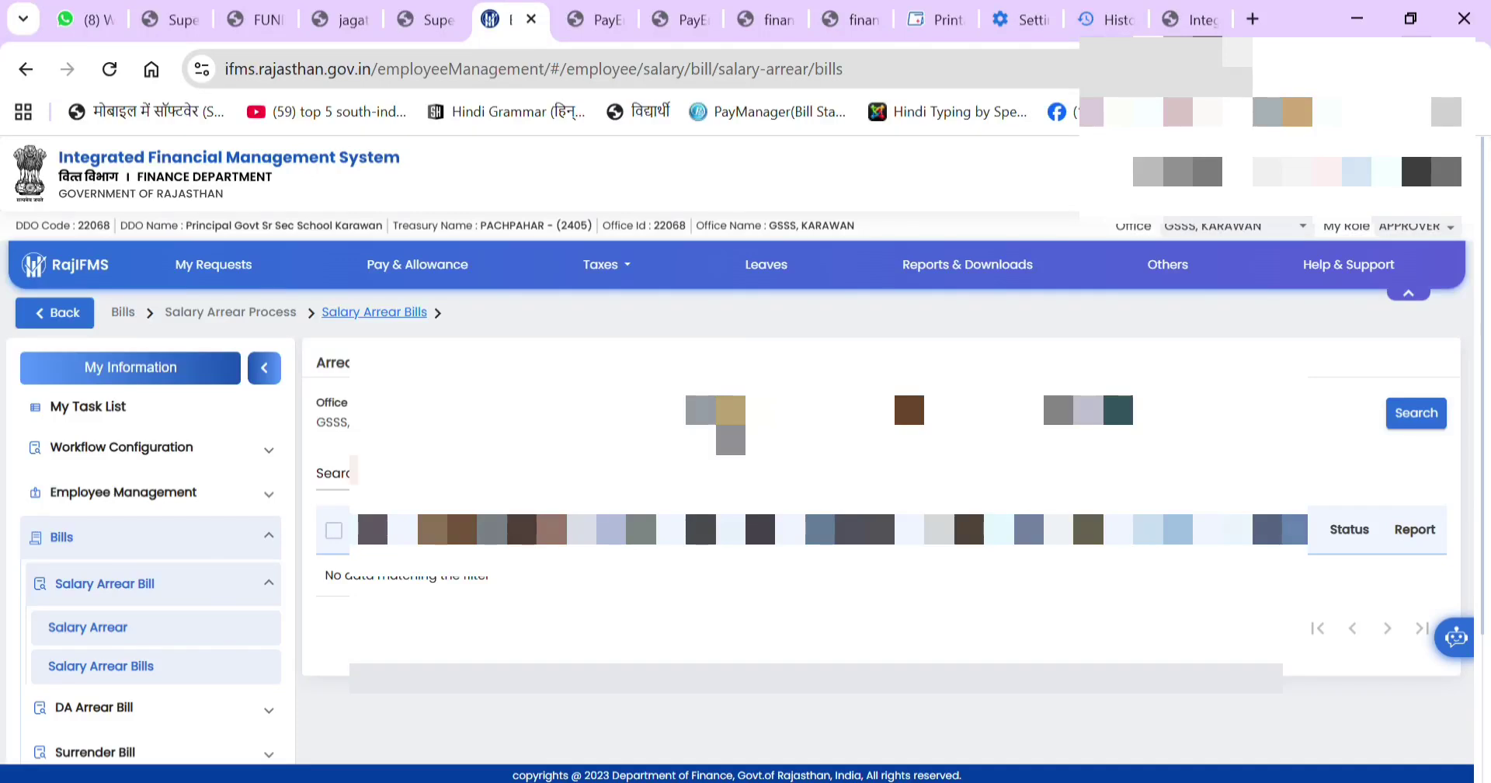
left_click(738, 416)
left_click(754, 459)
left_click(971, 410)
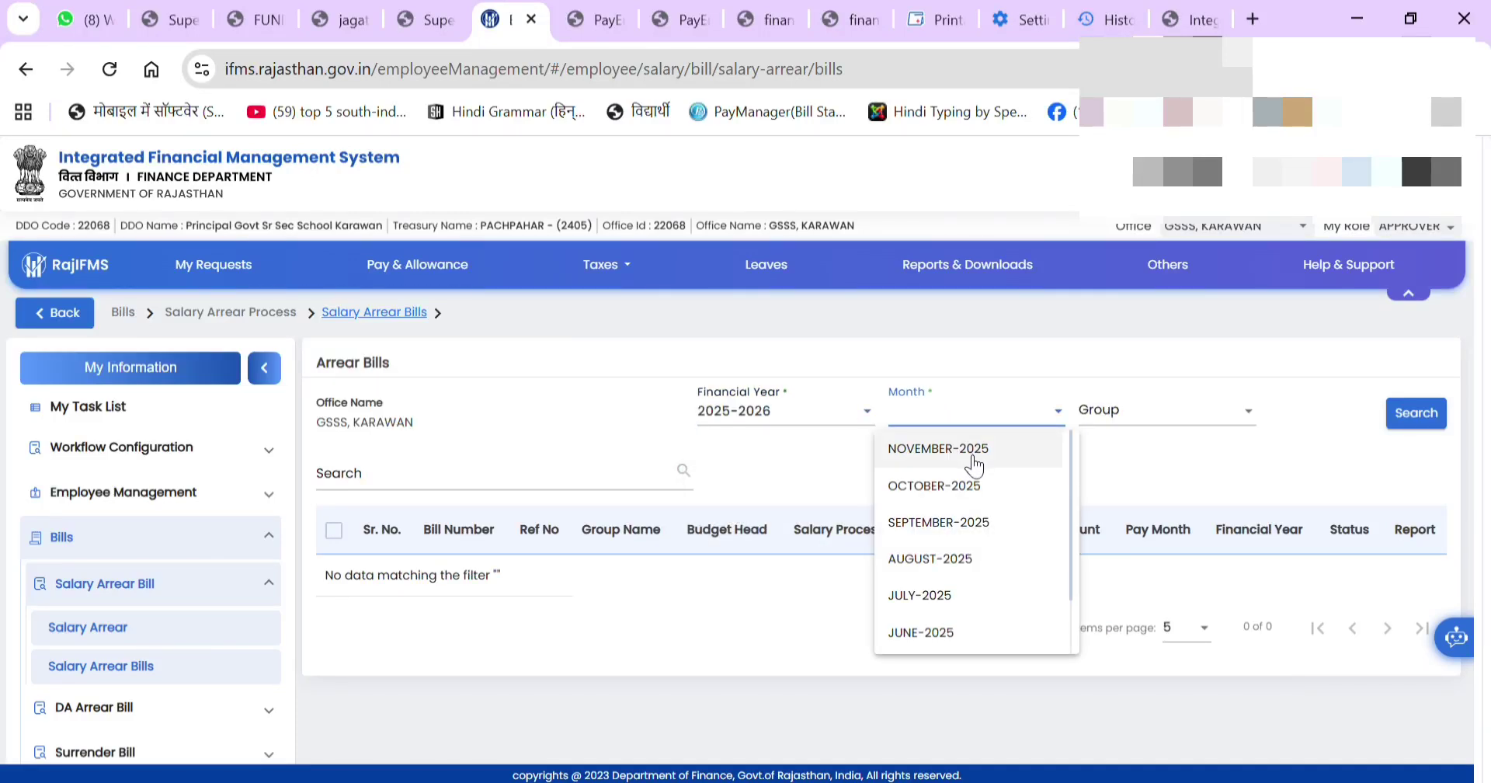
left_click(952, 445)
left_click(1409, 414)
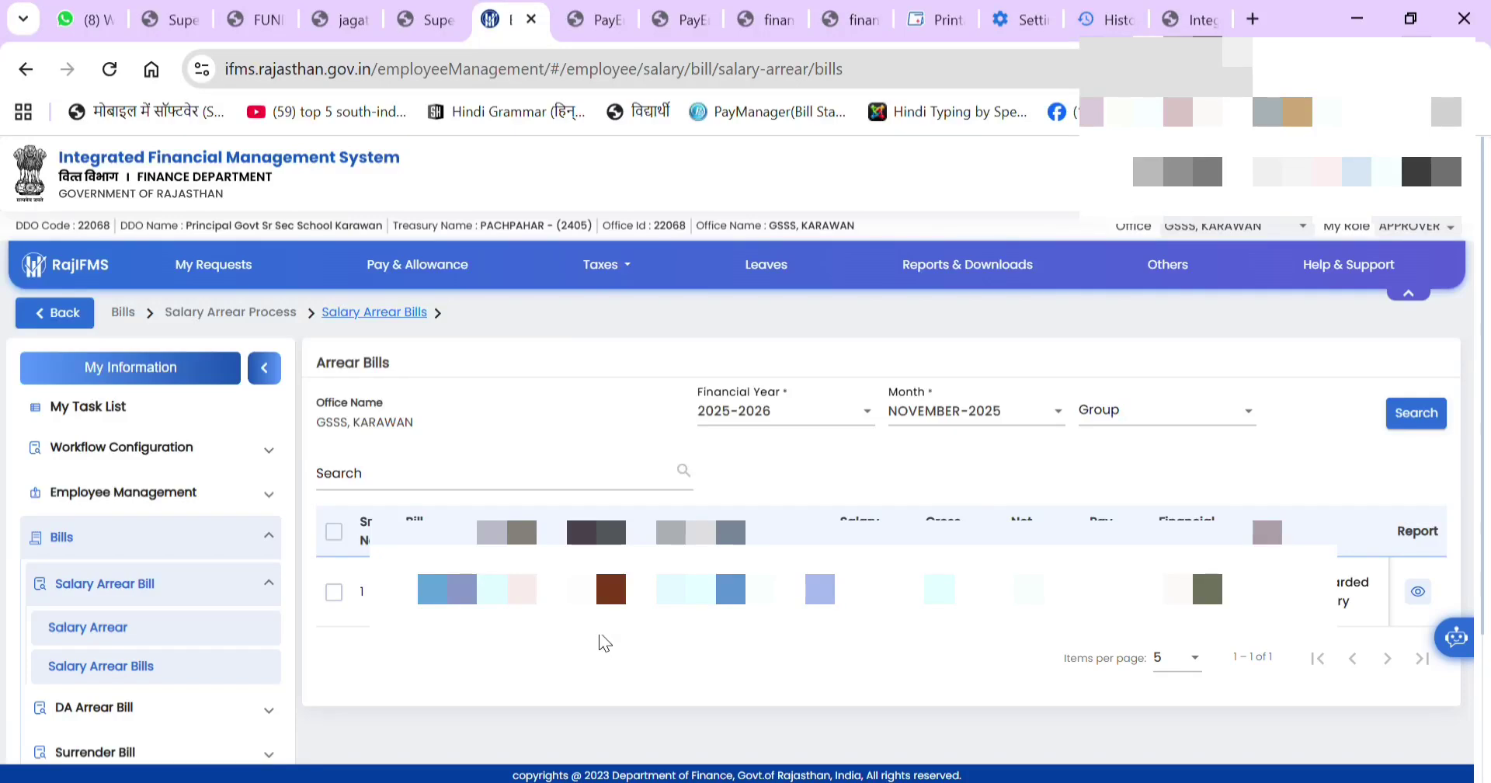
Examine the arrear bill's inner and outer PDF reports, checking the full width of the inner report, and close the report viewer
left_click(1418, 593)
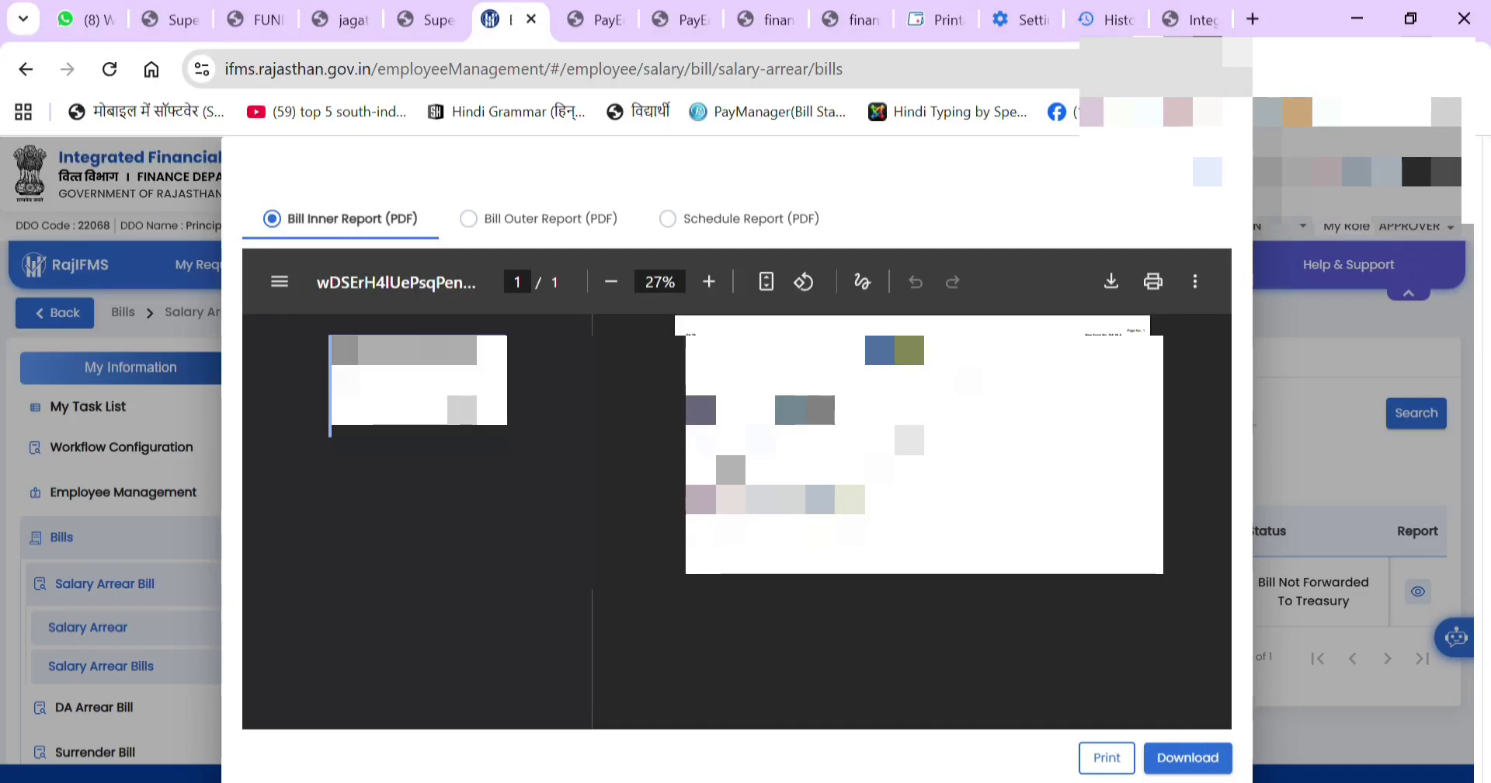
left_click(606, 223)
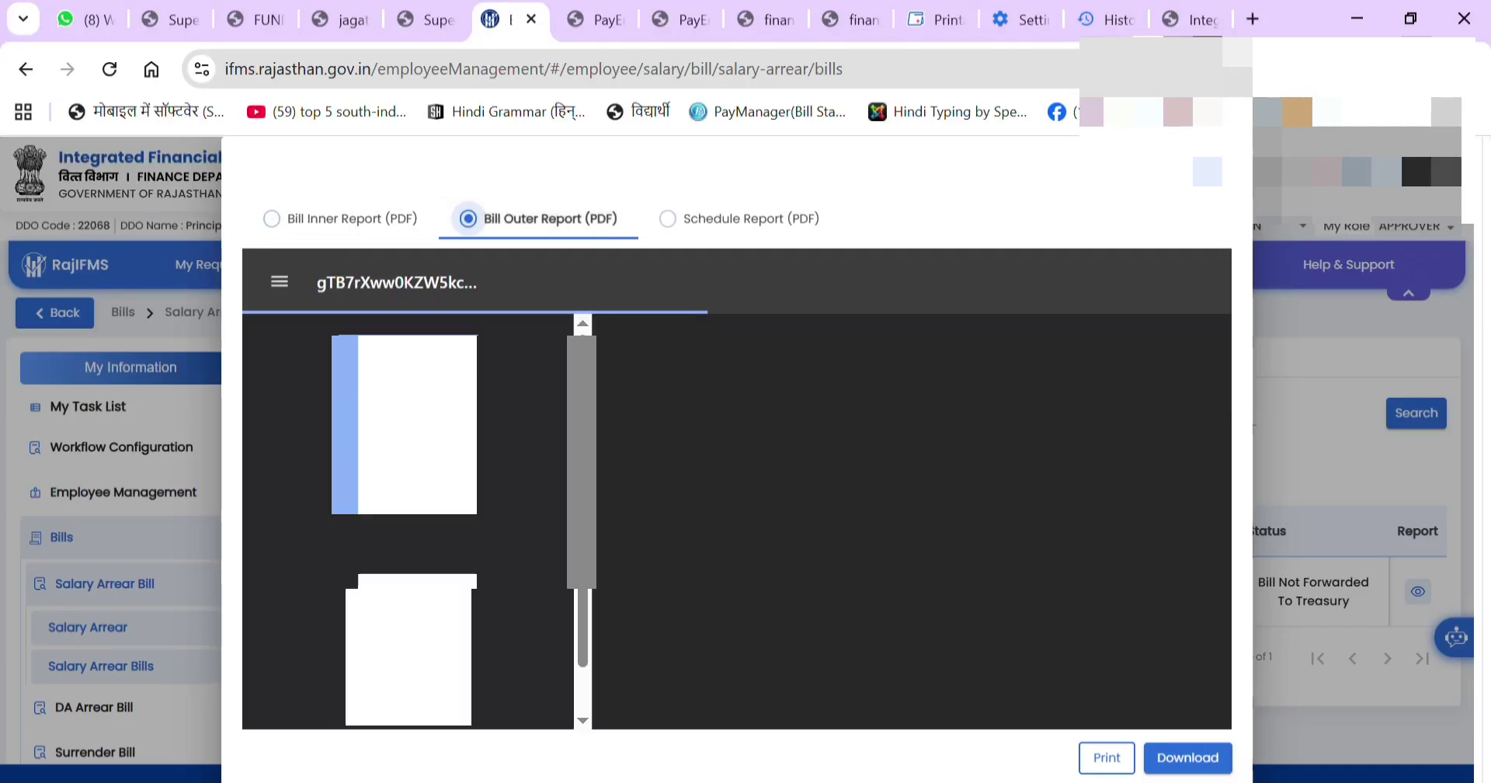
scroll(905, 521, "down", 5)
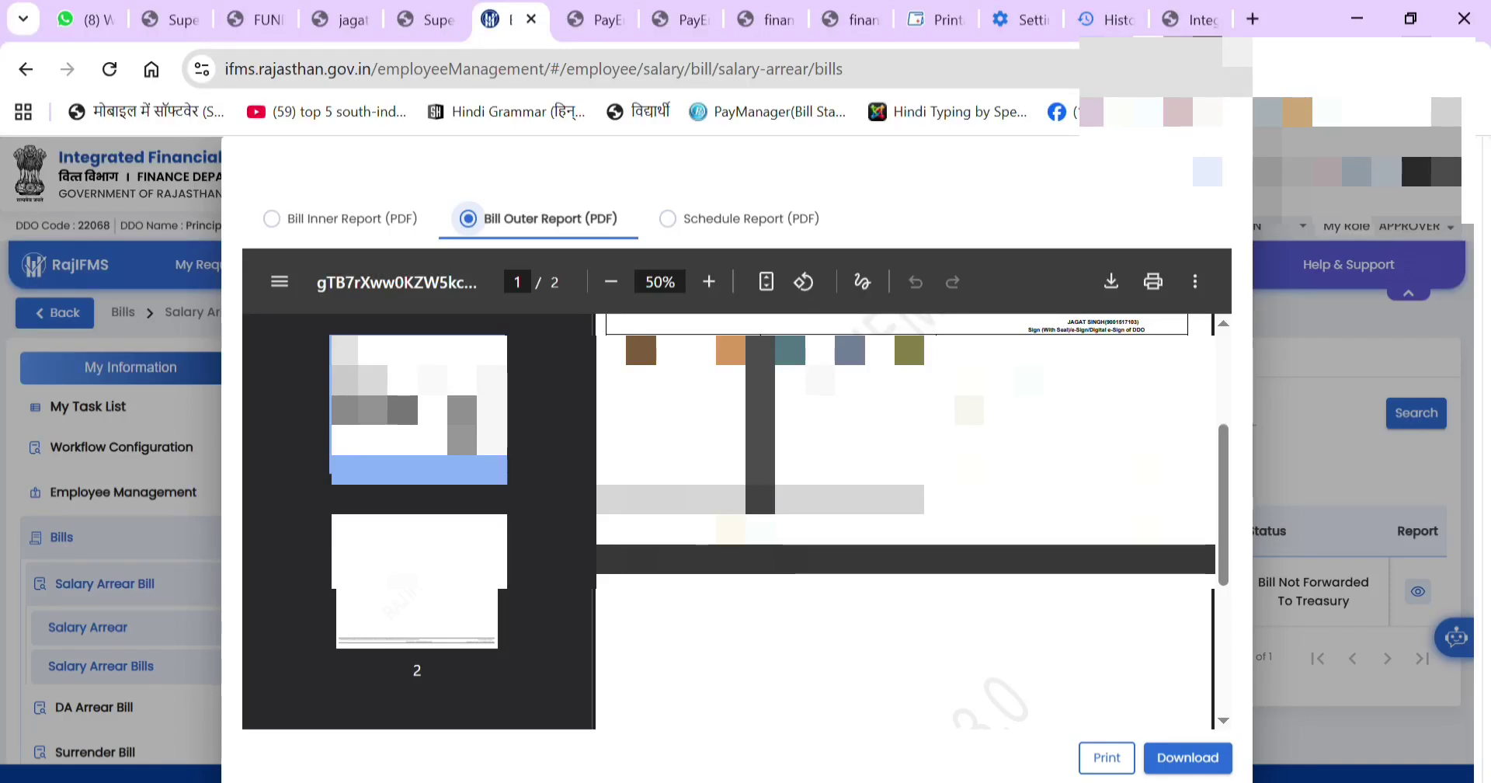
left_click(389, 220)
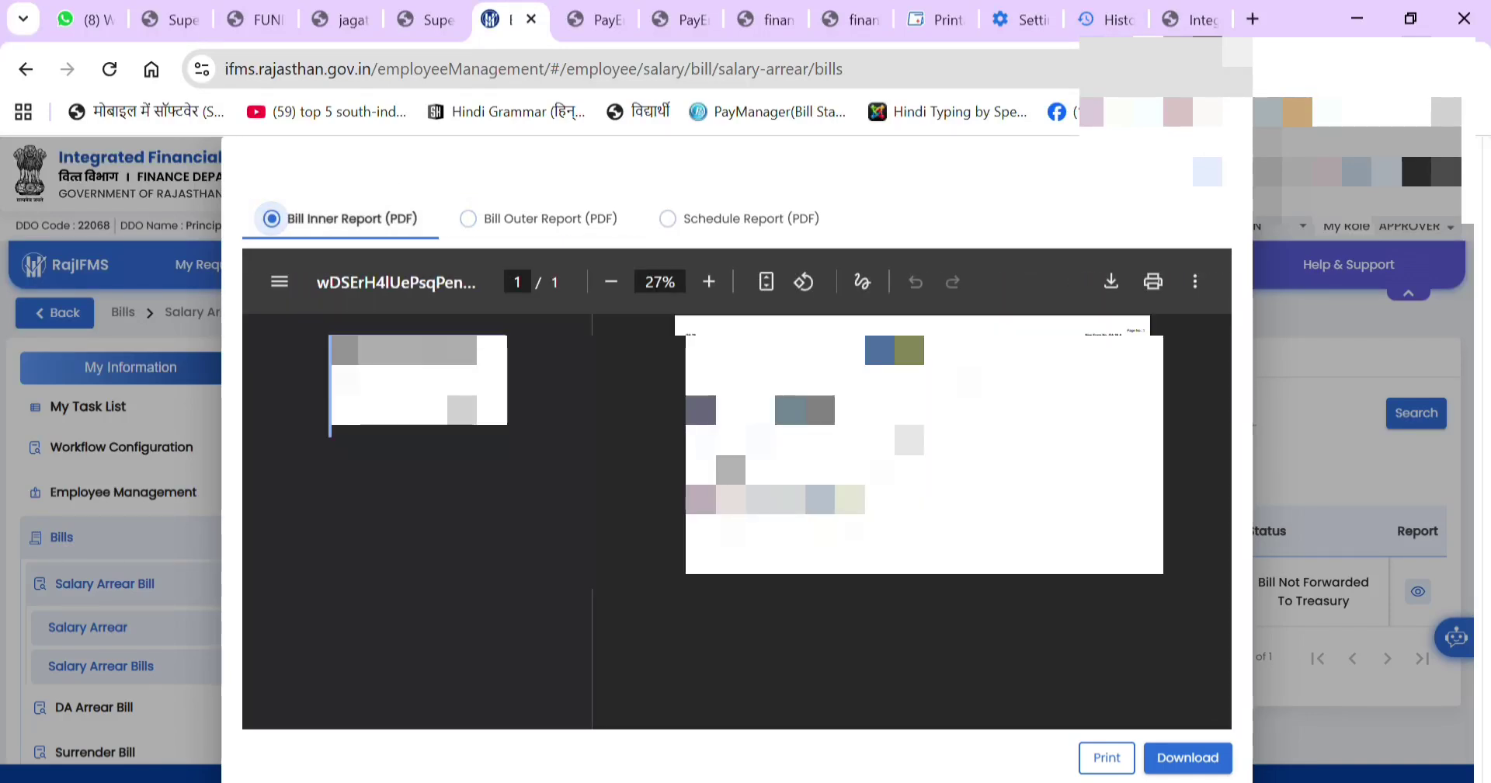
scroll(901, 371, "up", 1)
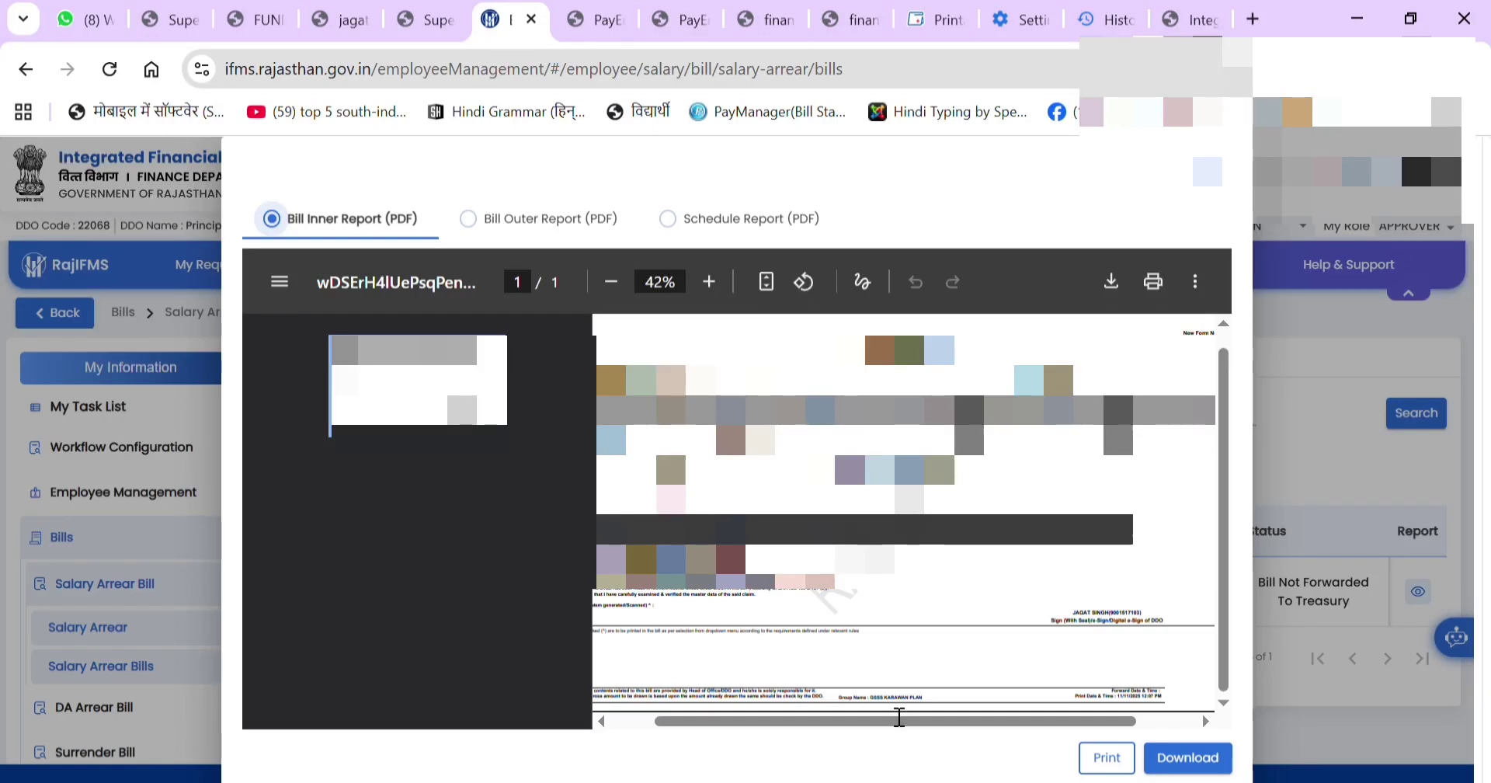
left_click_drag(896, 715, 823, 714)
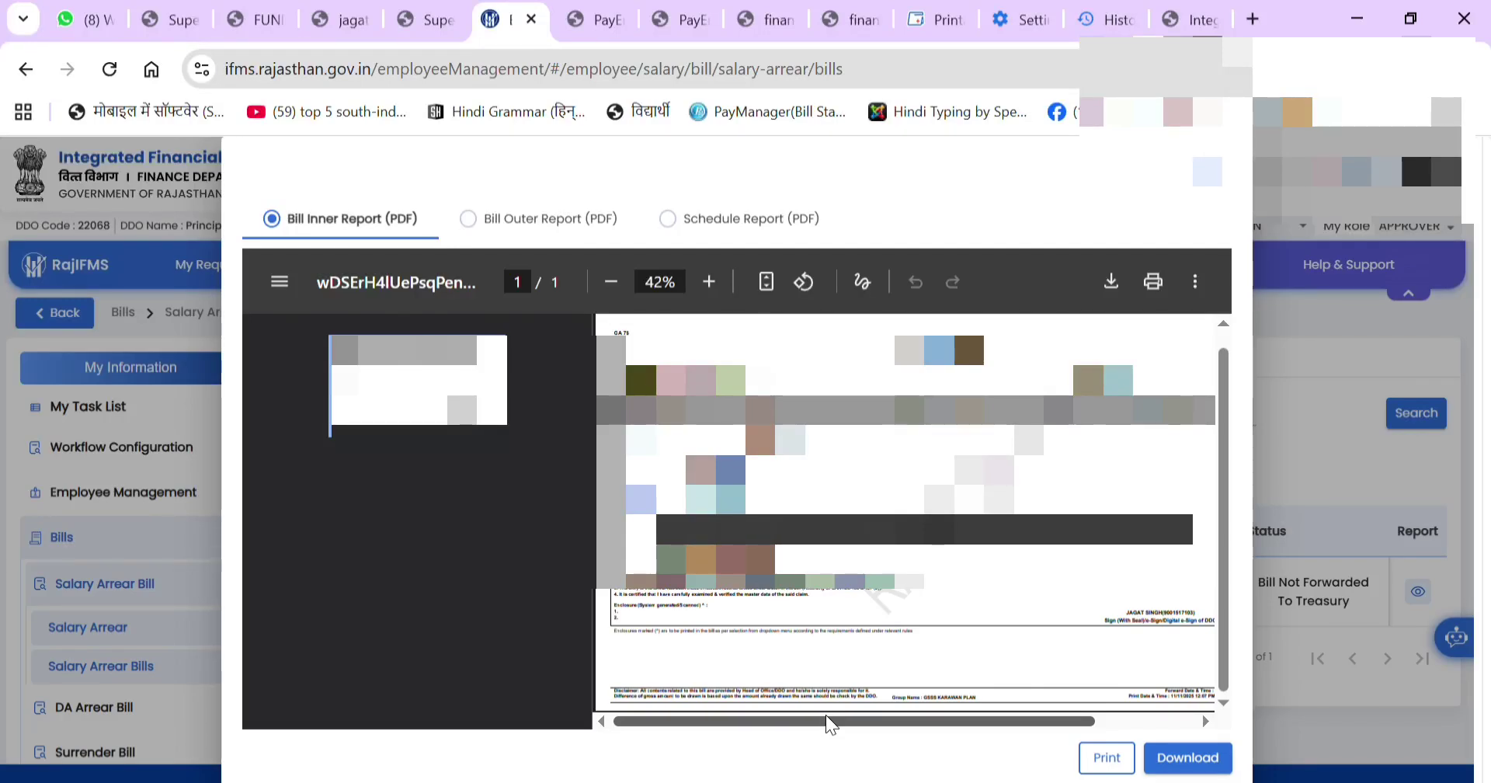
left_click_drag(827, 714, 949, 716)
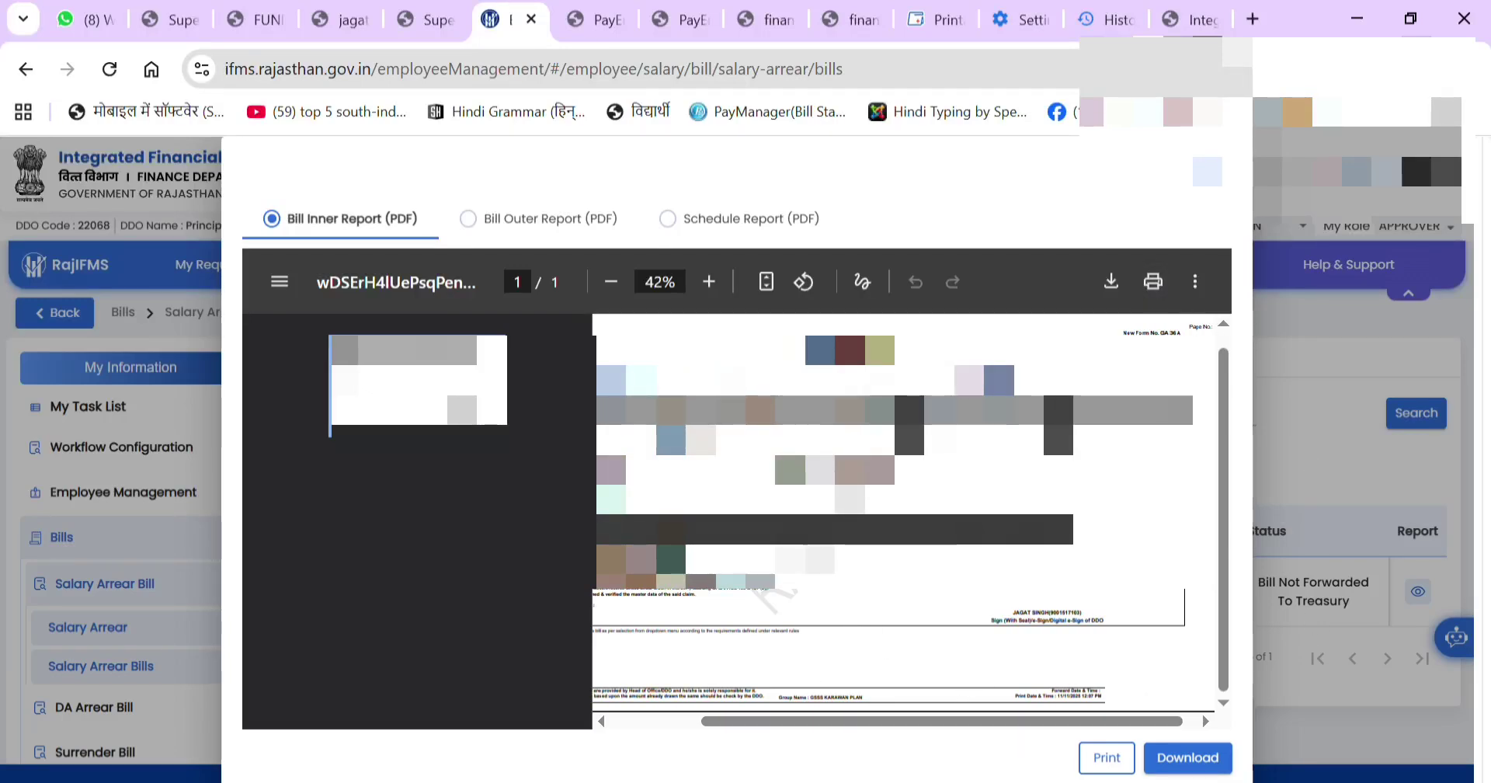
key("Escape")
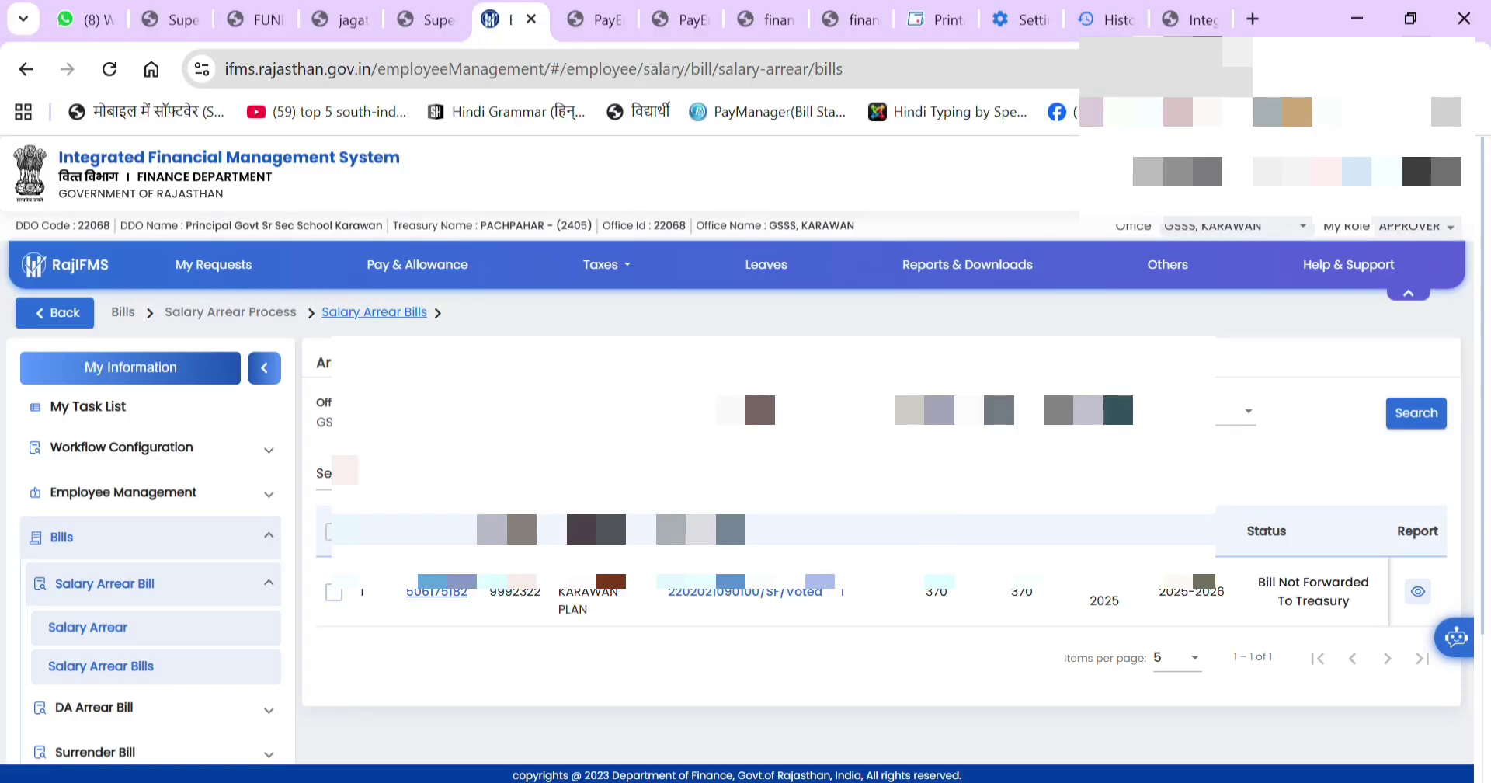
Select the November 2025 arrear bill and process it for forwarding to the treasury, confirming up to OTP verification
left_click(327, 533)
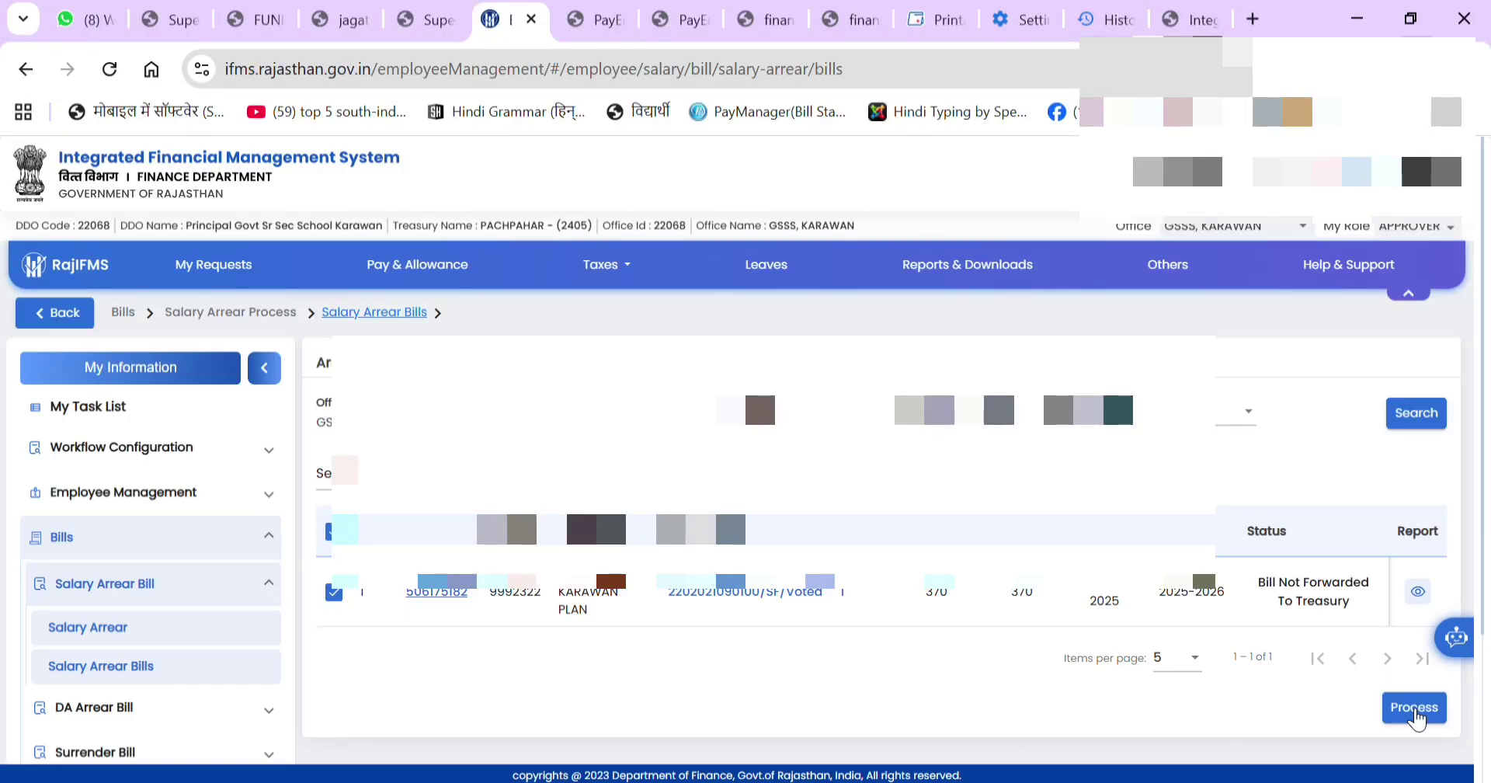
left_click(1415, 708)
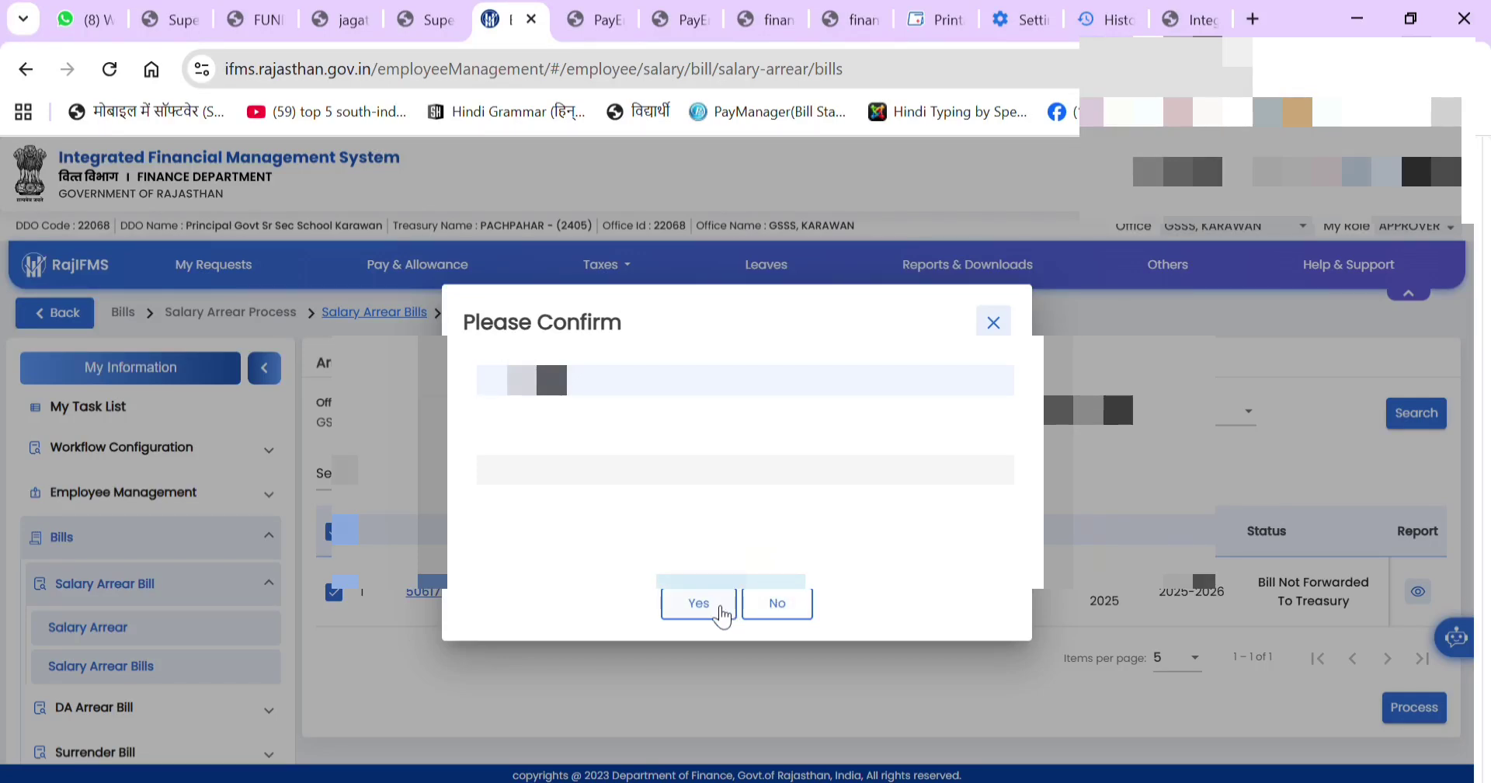
left_click(721, 614)
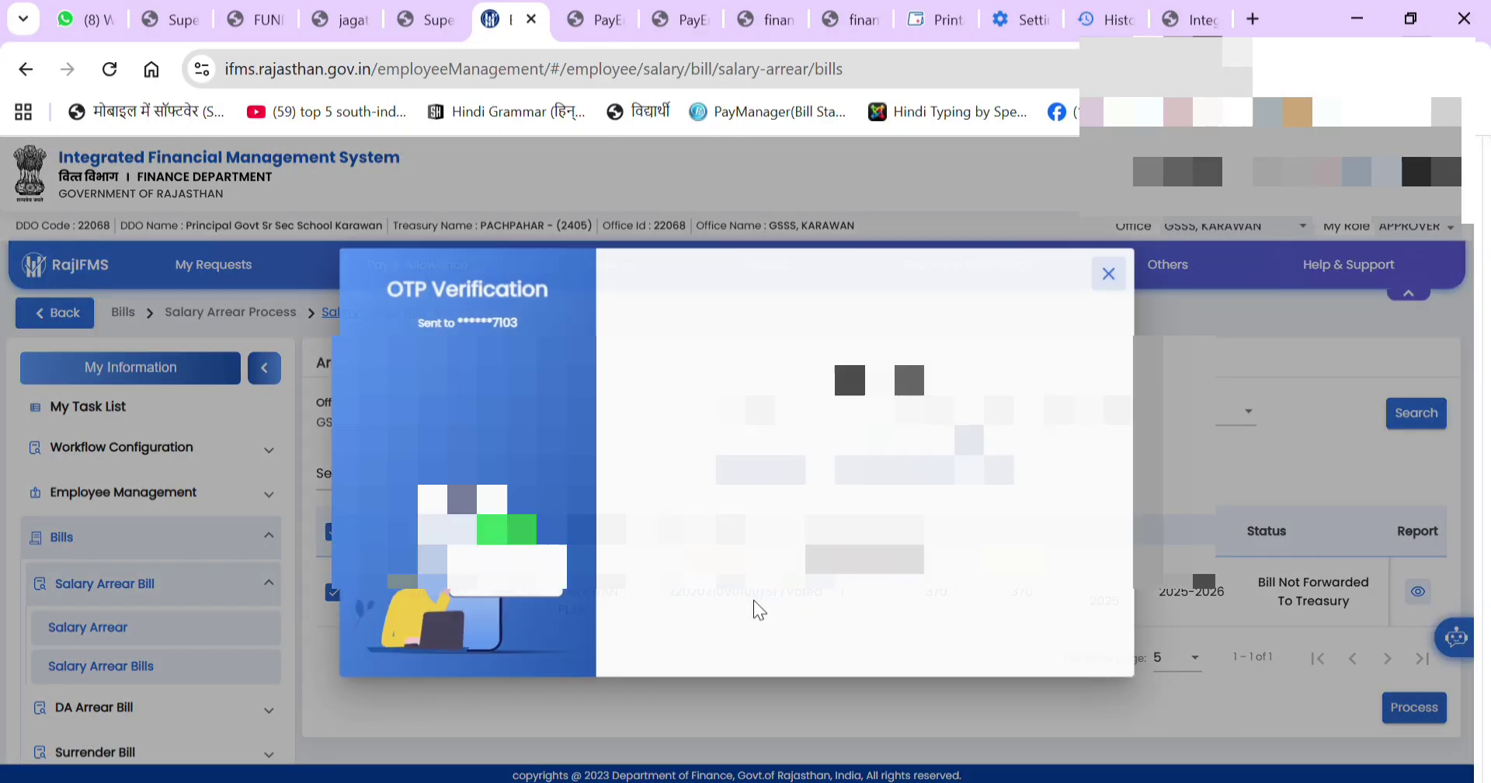